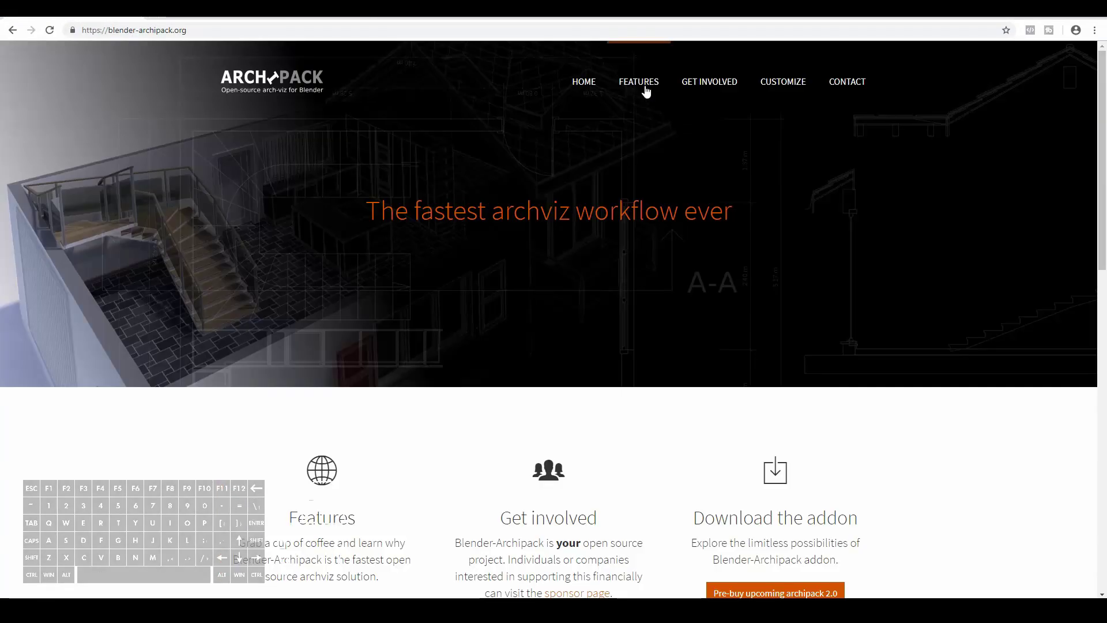
Step: Open the Features page of the Archipack website and look through its feature overview
click(639, 82)
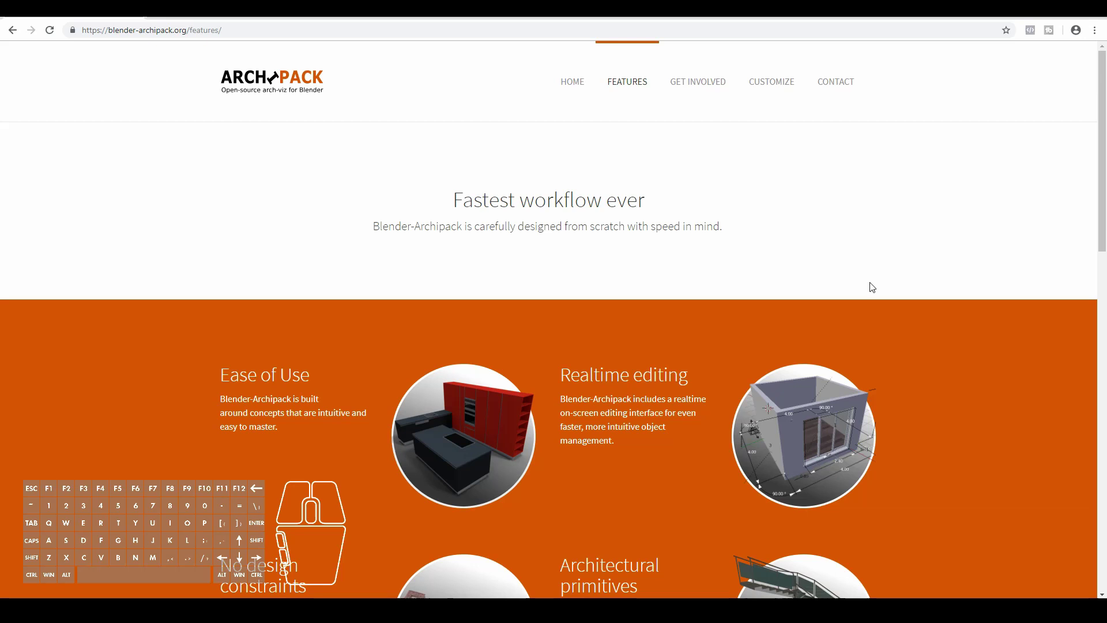
scroll(872, 287, down, 4)
scroll(510, 311, down, 1)
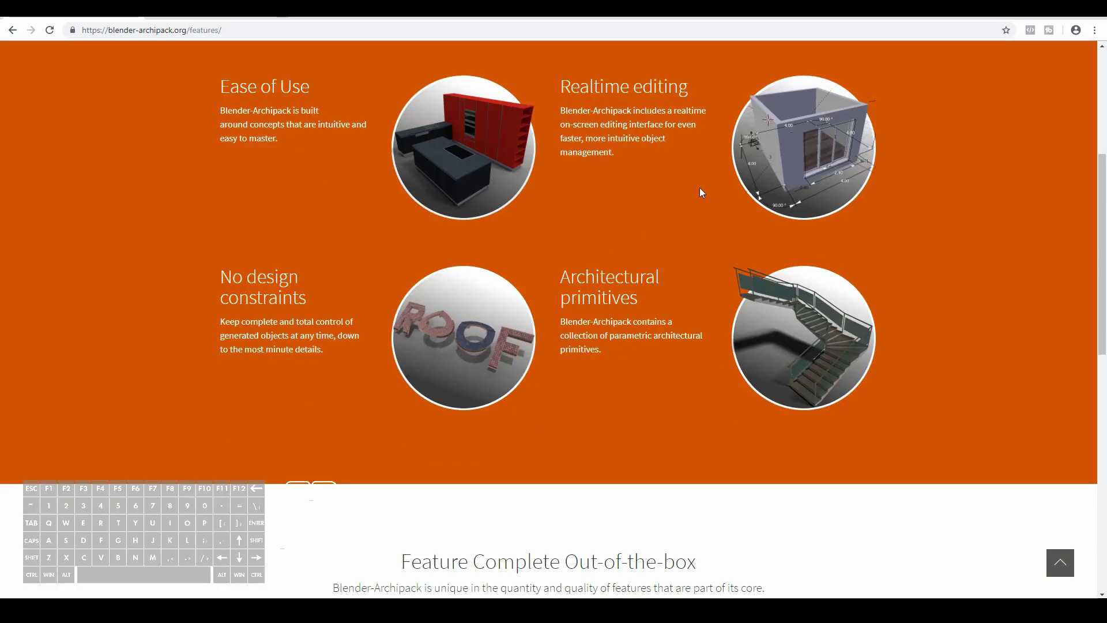
scroll(274, 92, down, 1)
scroll(440, 104, up, 5)
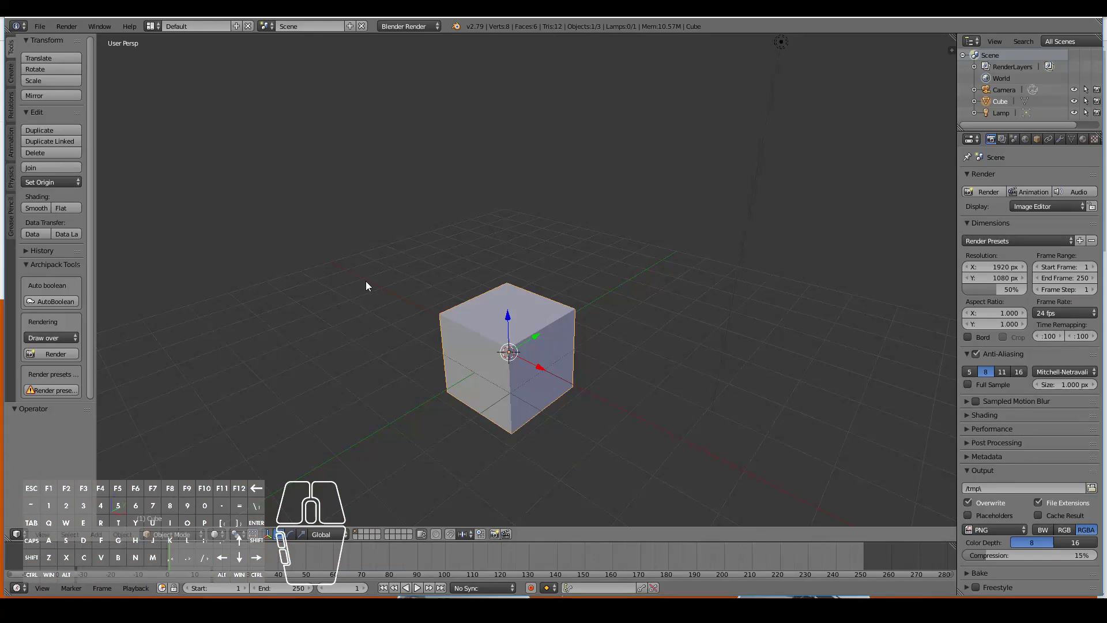
Step: Switch to Blender 2.79 and check the Archipack add-on's activation in the user preferences
click(41, 27)
click(69, 143)
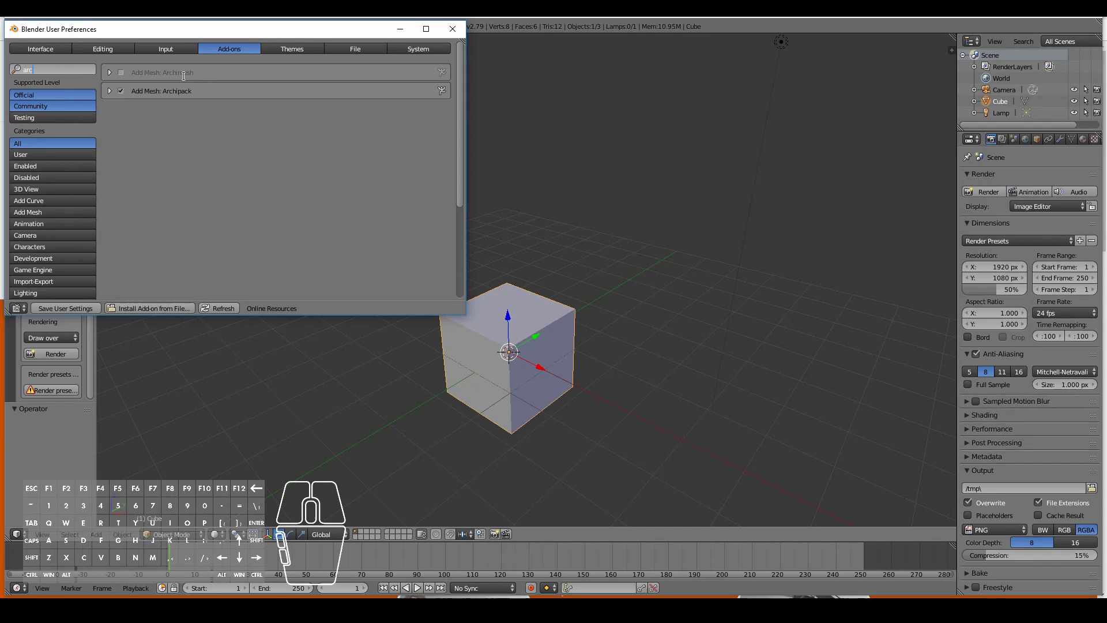
click(452, 29)
Step: Delete the default cube and show the empty scene from the top with the view properties displayed
key(x)
click(535, 348)
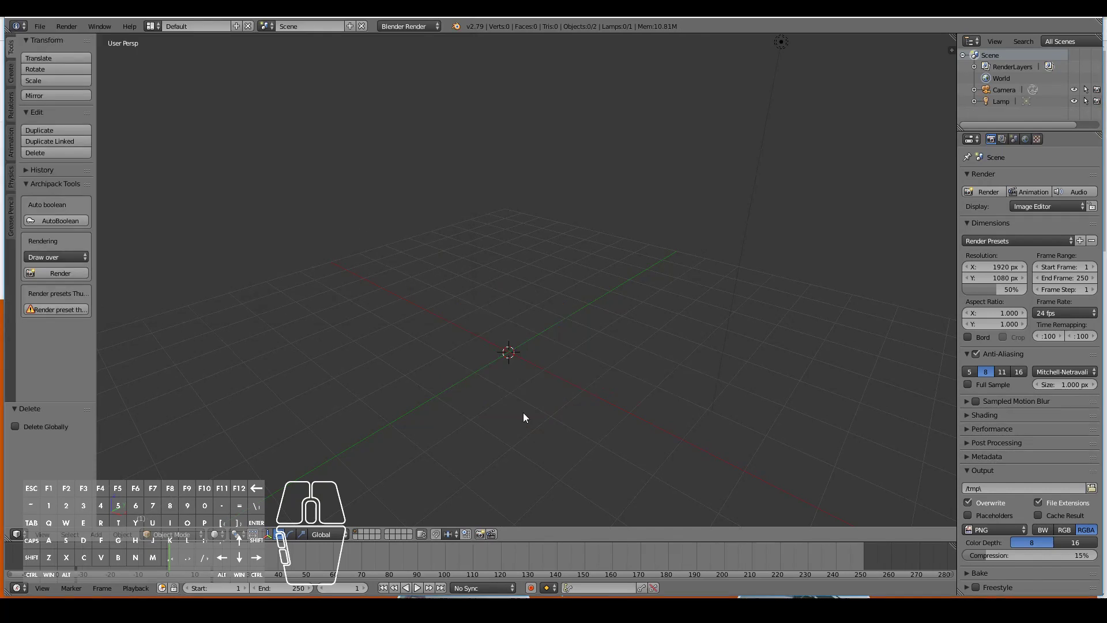
key(KP_7)
key(n)
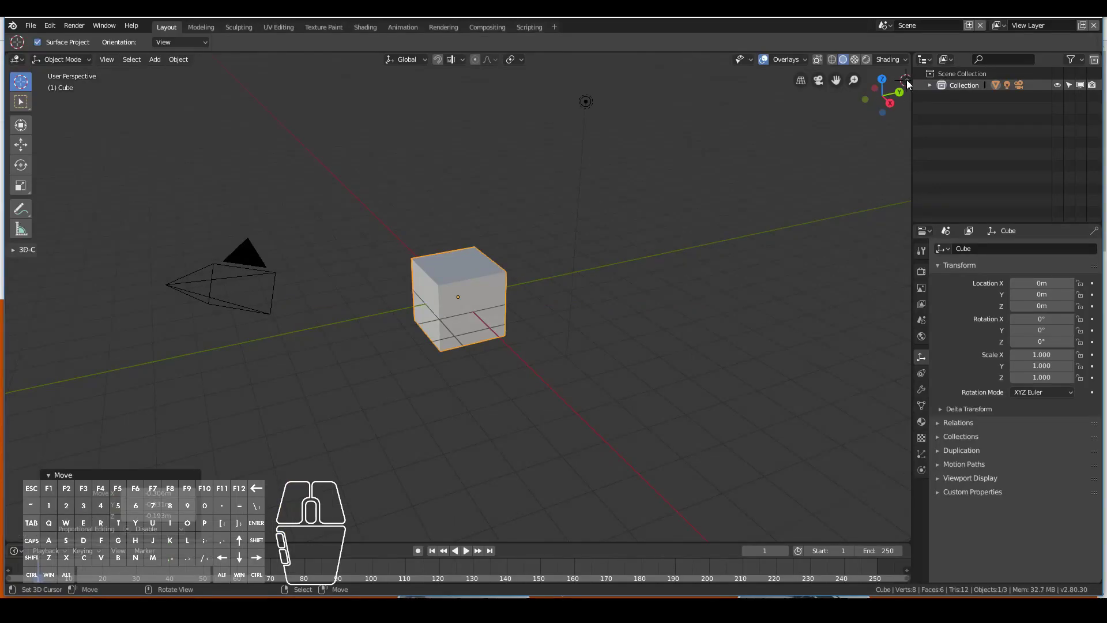
Step: Switch to Blender 2.80, delete the default cube and place the 3D cursor near the origin
key(n)
key(n)
key(x)
click(571, 304)
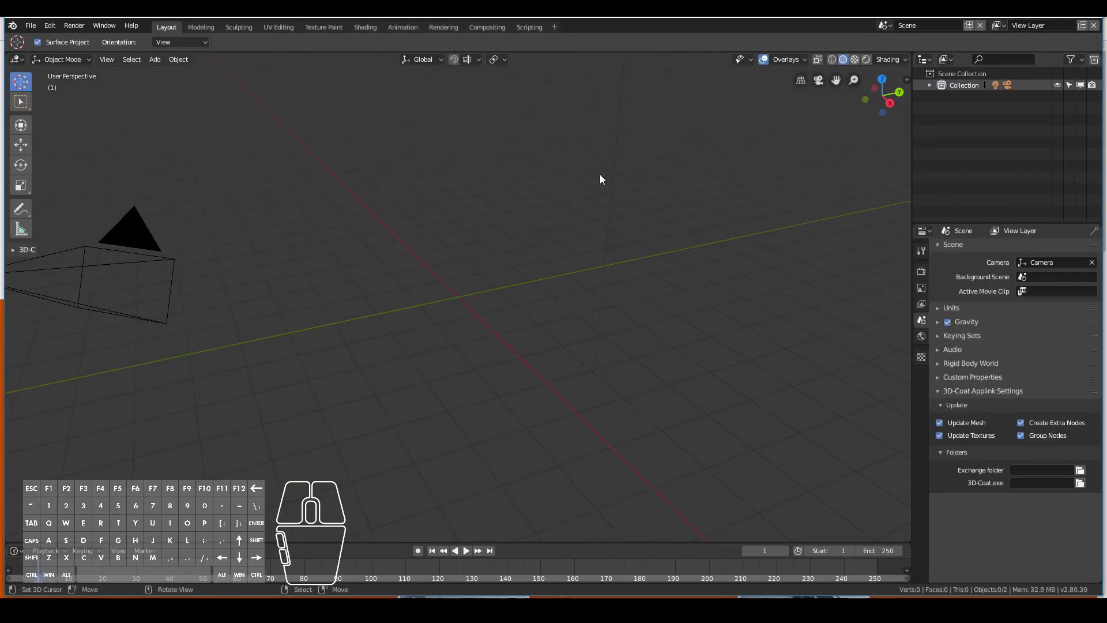
click(464, 297)
key(shift+a)
click(527, 344)
key(ctrl+z)
Step: Add an image-type empty at the 3D cursor and display its image settings
key(shift+a)
mouse_move(583, 247)
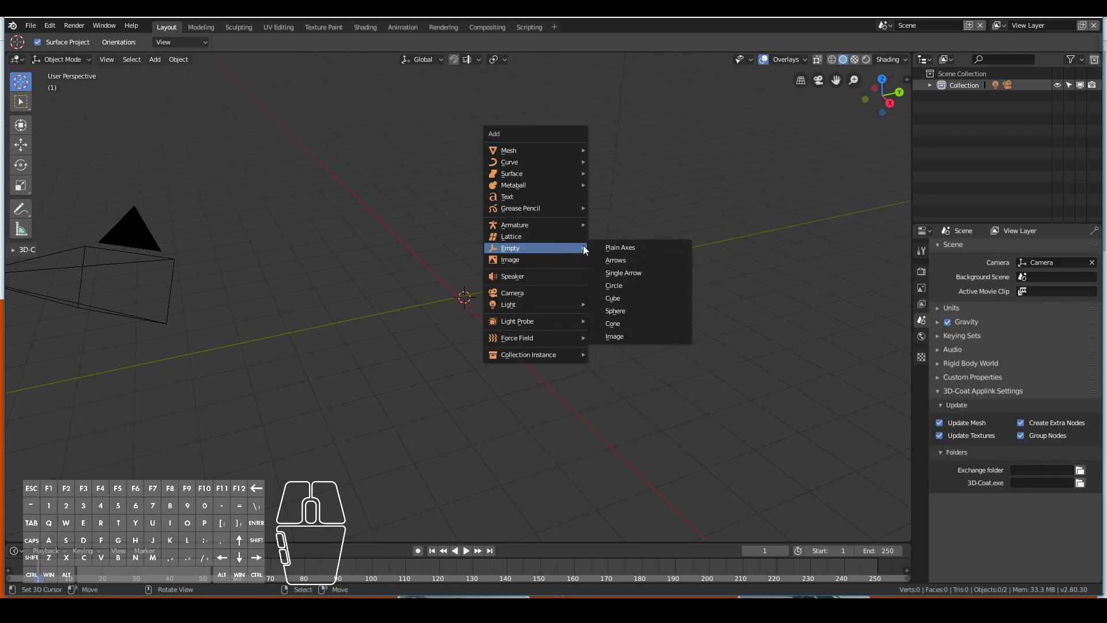
click(620, 334)
click(921, 392)
click(1052, 291)
key(Escape)
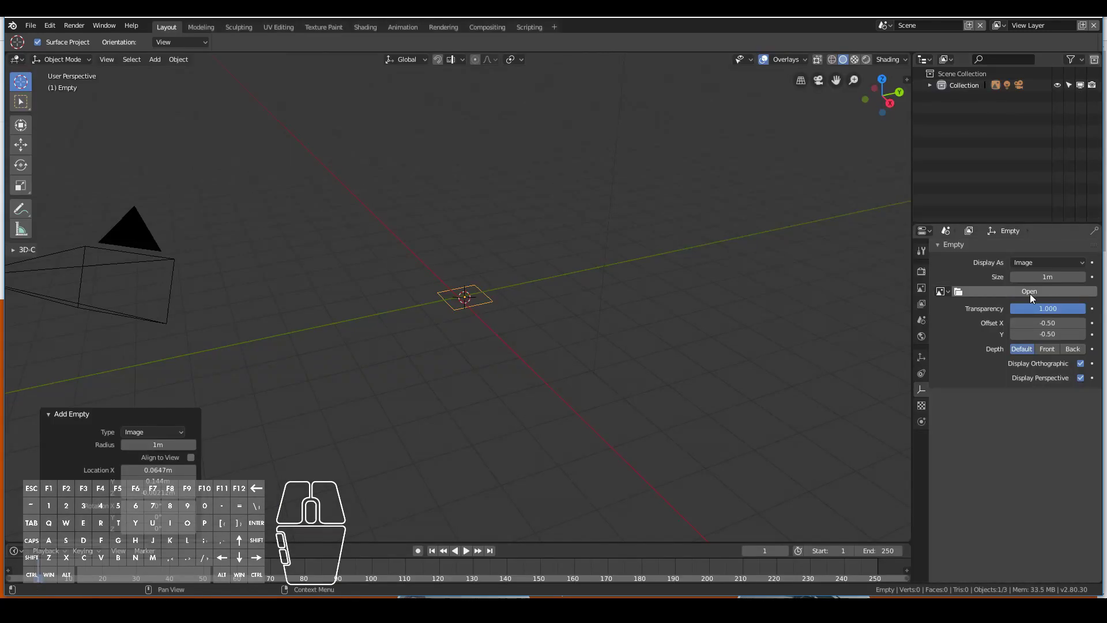
Step: Load ModernFloorReference_LOWER.jpg into the image empty and enlarge the floor plan
click(1019, 292)
double_click(359, 345)
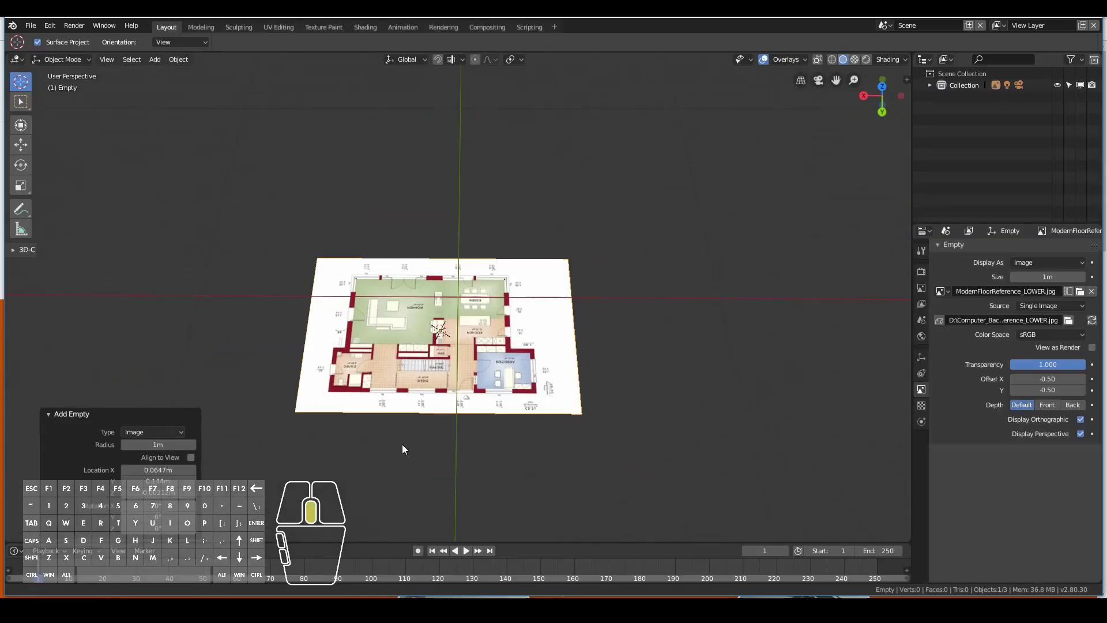
middle_drag(403, 444, 538, 323)
key(KP_7)
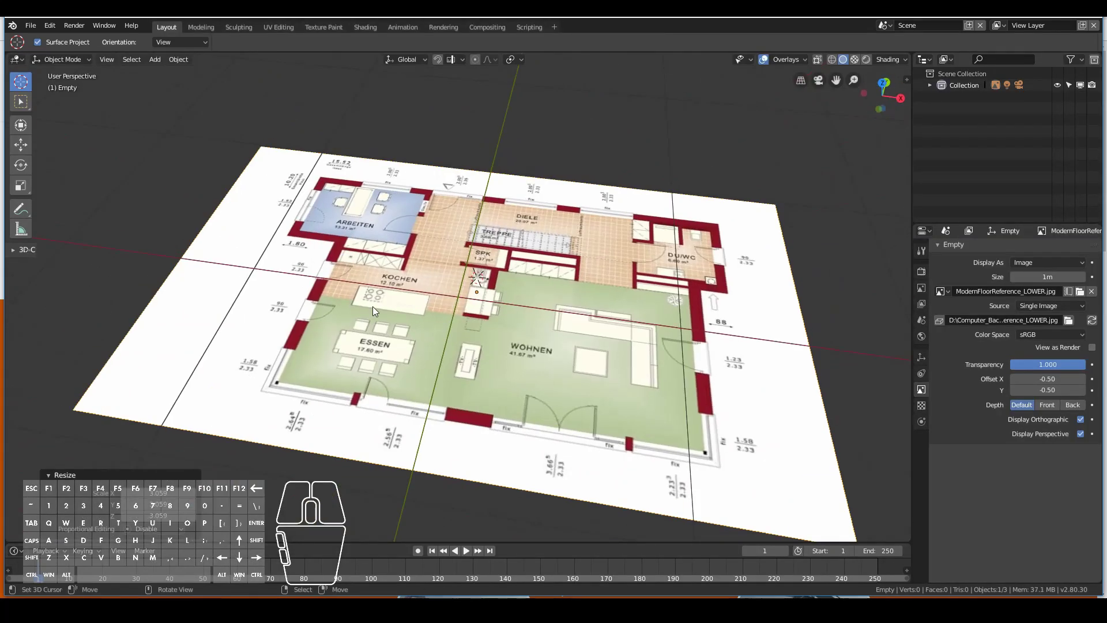
key(KP_Decimal)
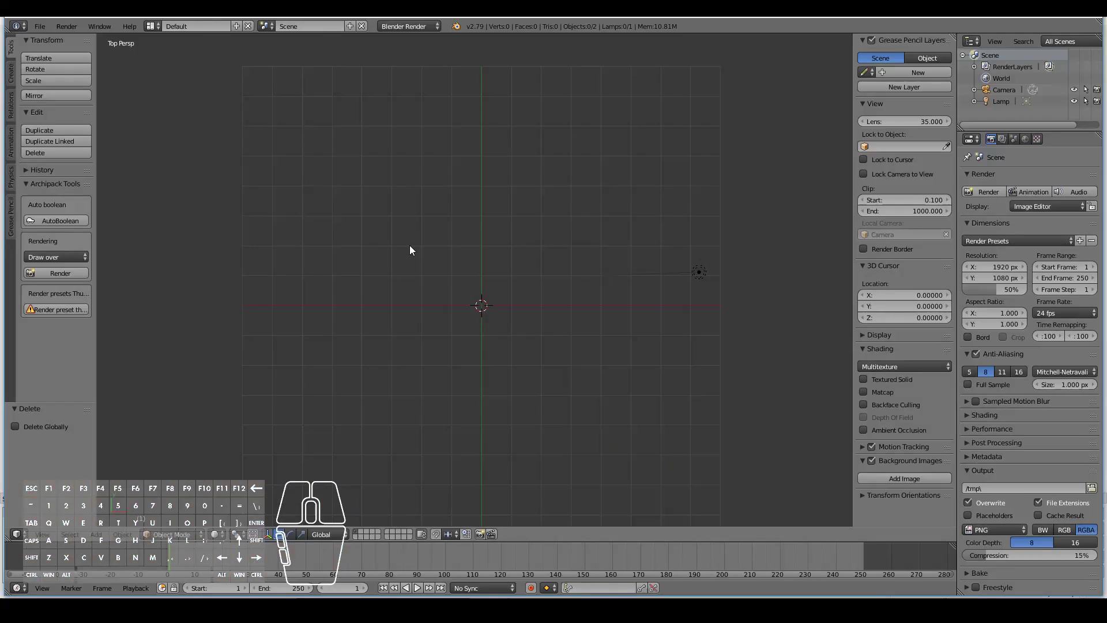
Step: Back in Blender 2.79, add an empty showing ModernFloorReference_LOWER.jpg and scale it to about 9.07
key(shift+a)
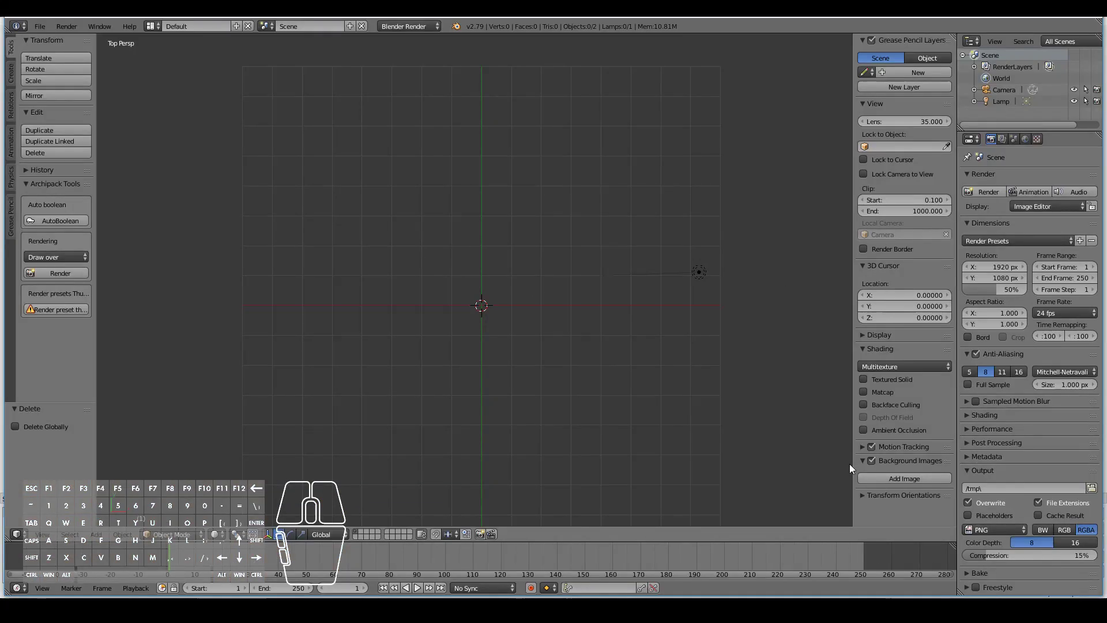
click(570, 479)
click(1032, 205)
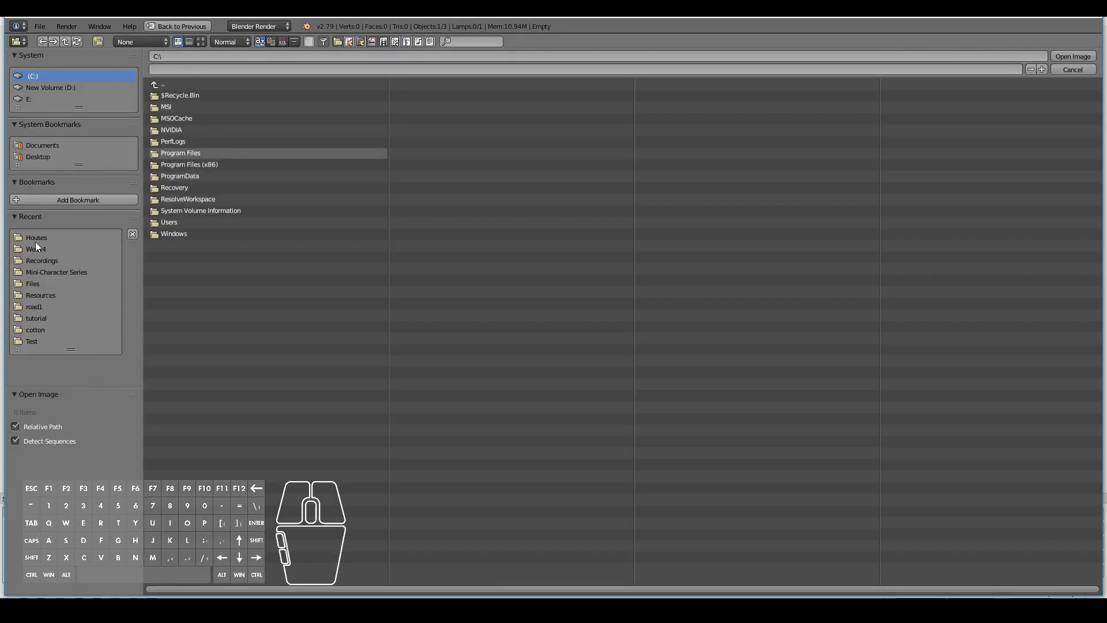
click(35, 241)
double_click(360, 323)
click(210, 321)
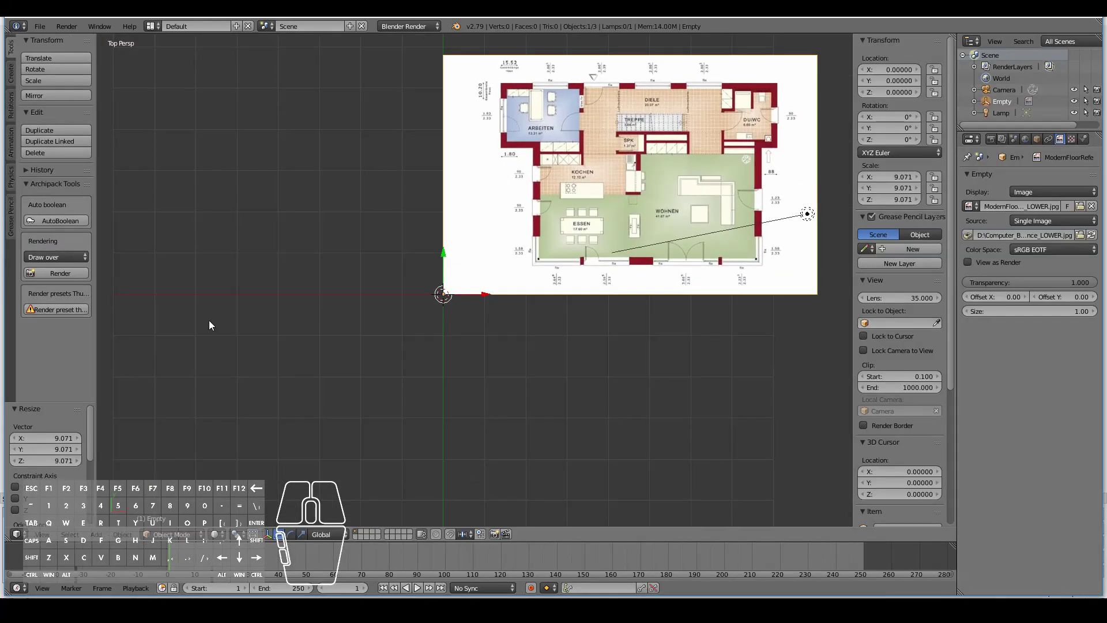
Step: In top orthographic view, enlarge the floor plan to a scale of about 20.34 and center it over the origin
scroll(445, 306, down, 3)
key(KP_5)
key(g)
click(618, 426)
key(s)
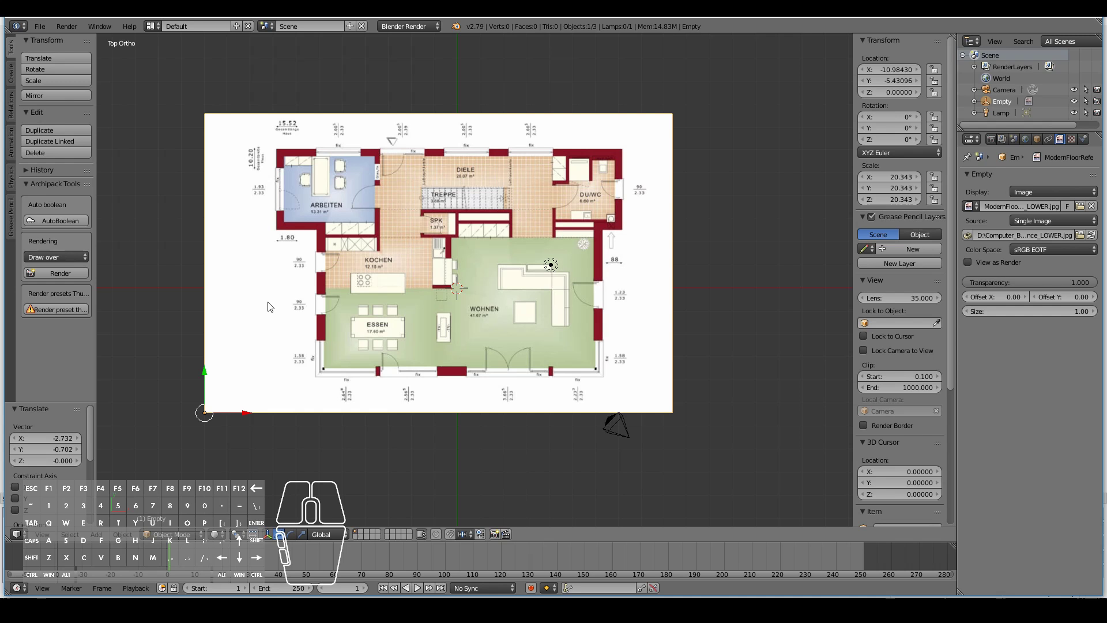
Step: Scale the floor plan down to about 17.55 around the origin and delete the camera and lamp
scroll(263, 166, up, 1)
scroll(263, 166, down, 1)
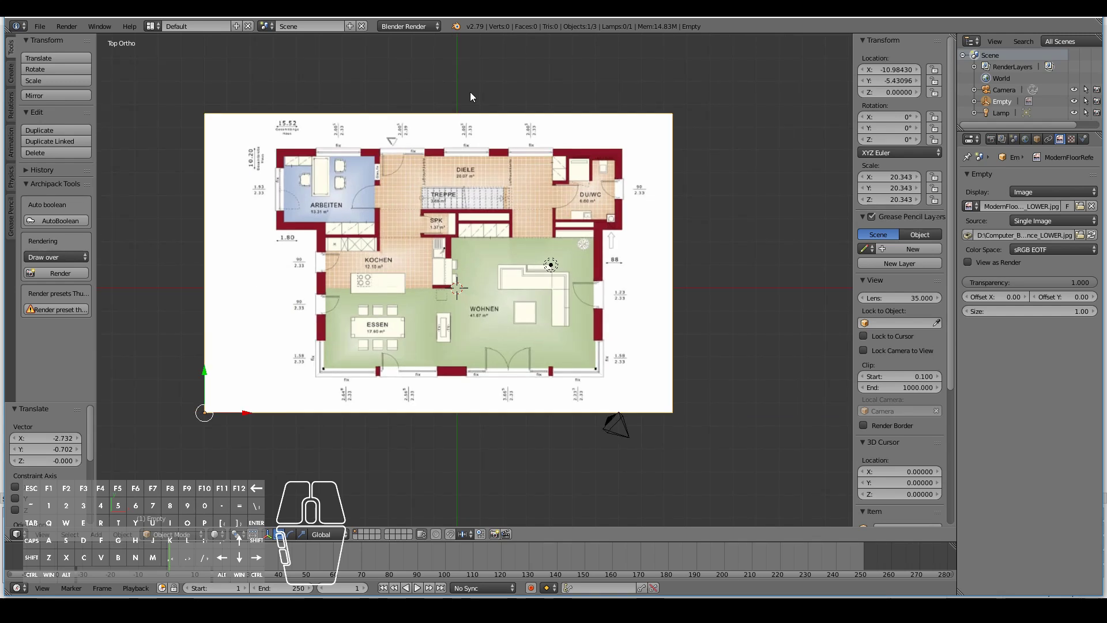
key(s)
key(Return)
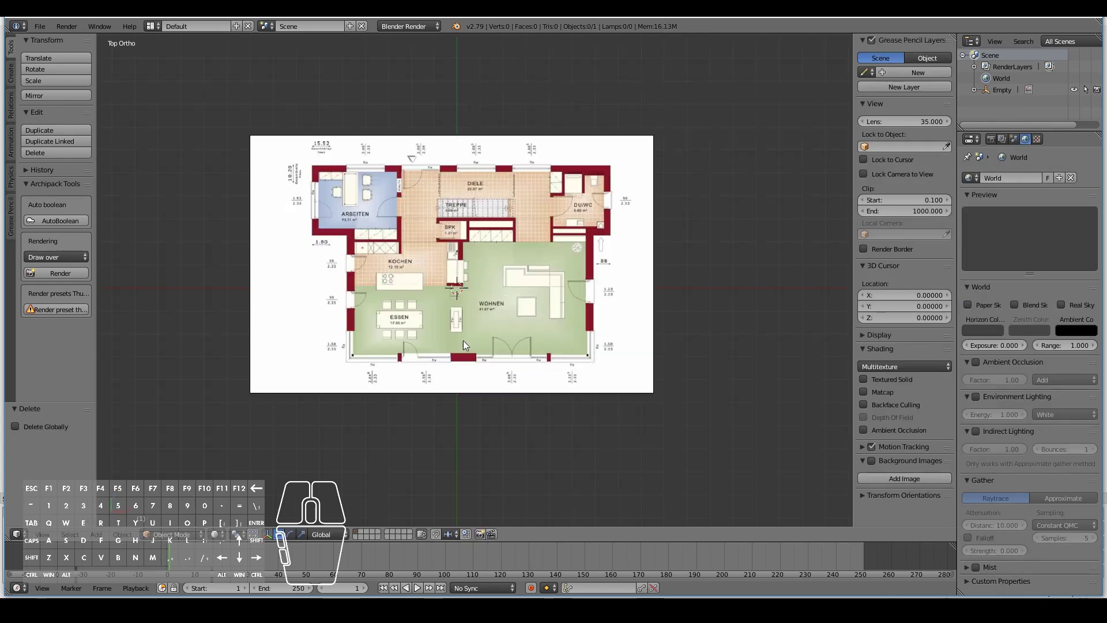
Step: Lower the floor plan image along Z by about 0.99 so it lies beneath the grid
right_click(463, 344)
middle_drag(490, 279, 477, 329)
key(g)
key(z)
click(397, 293)
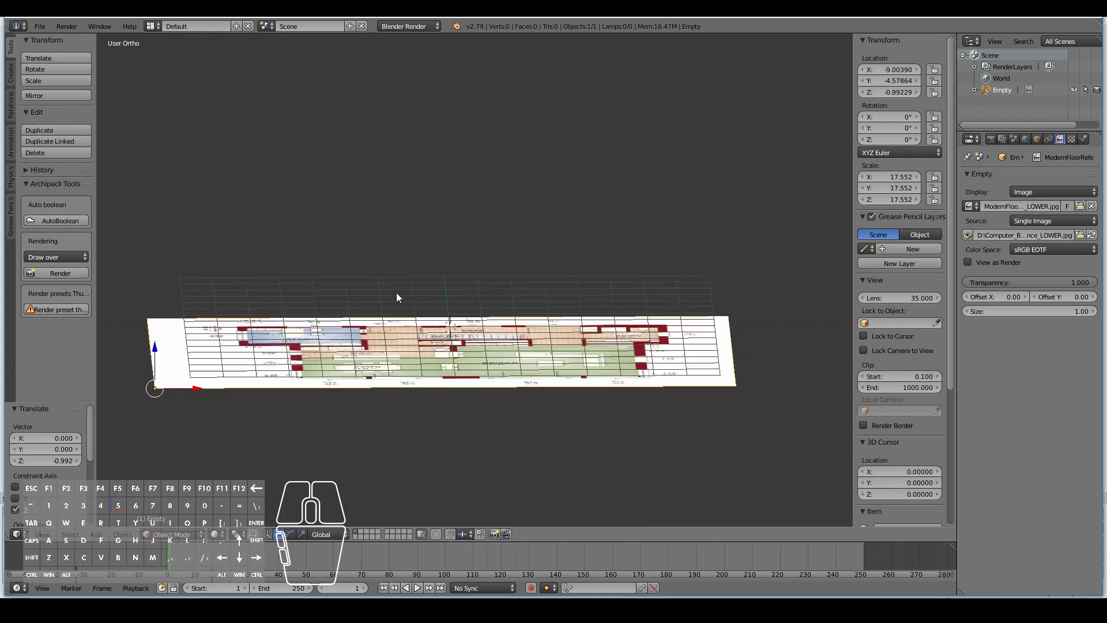
Step: Duplicate the floor plan about 0.4 upward along Z and load ModernFloorReference_UPPER.jpg into the copy
key(shift+d)
key(z)
click(498, 353)
click(1080, 206)
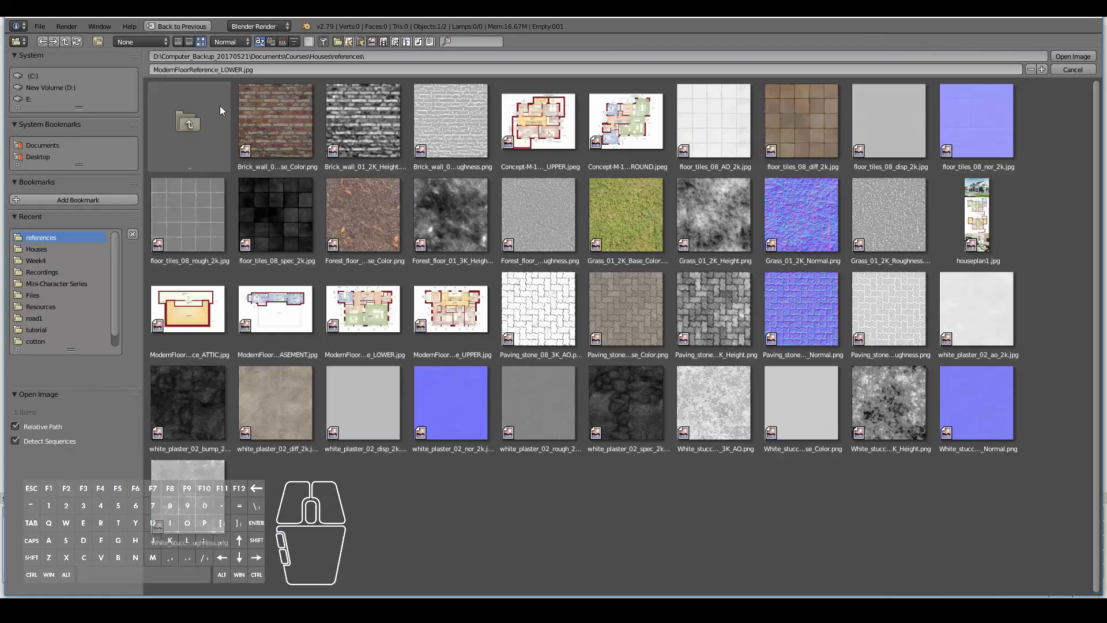
double_click(185, 302)
Step: Set the upper plan's transparency to 0.332 and align it with the lower plan at a scale of about 17.44
key(KP_7)
drag(1073, 282, 1010, 282)
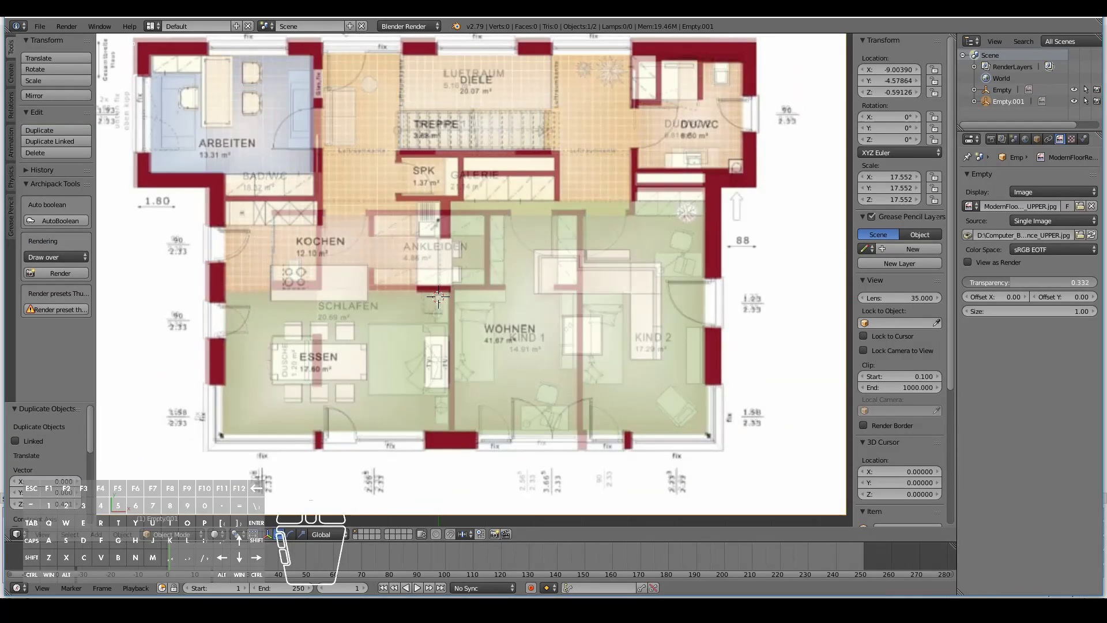
key(s)
click(734, 388)
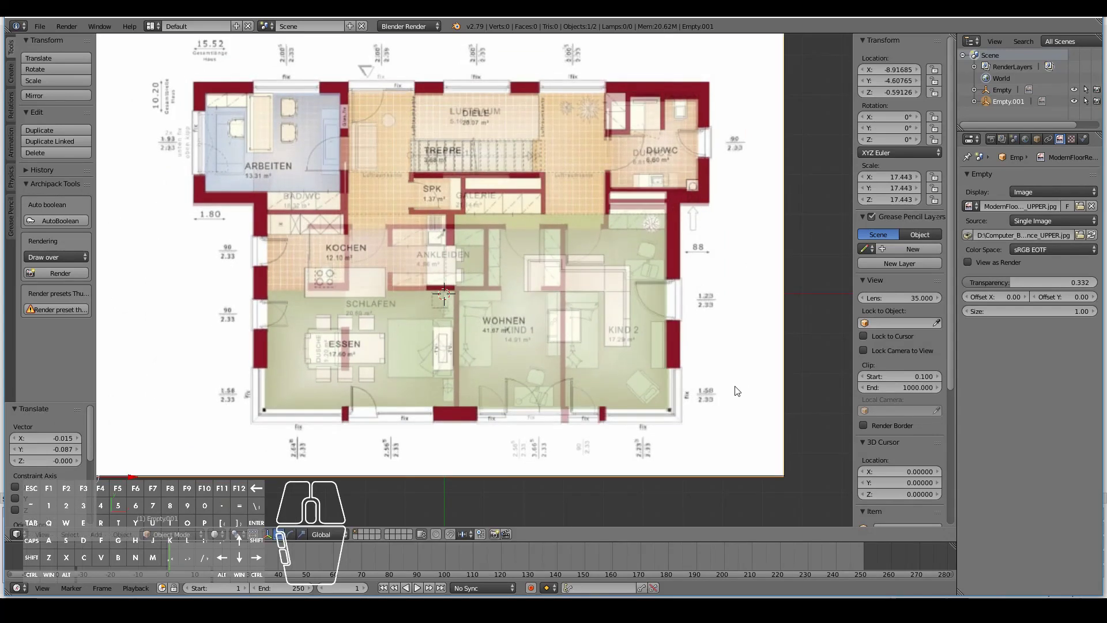
middle_drag(734, 388, 507, 323)
key(KP_7)
middle_drag(833, 183, 844, 138)
Step: Rename the plan empties UpperFloorReference and LowerFloorReference, and hide the upper one
double_click(1008, 102)
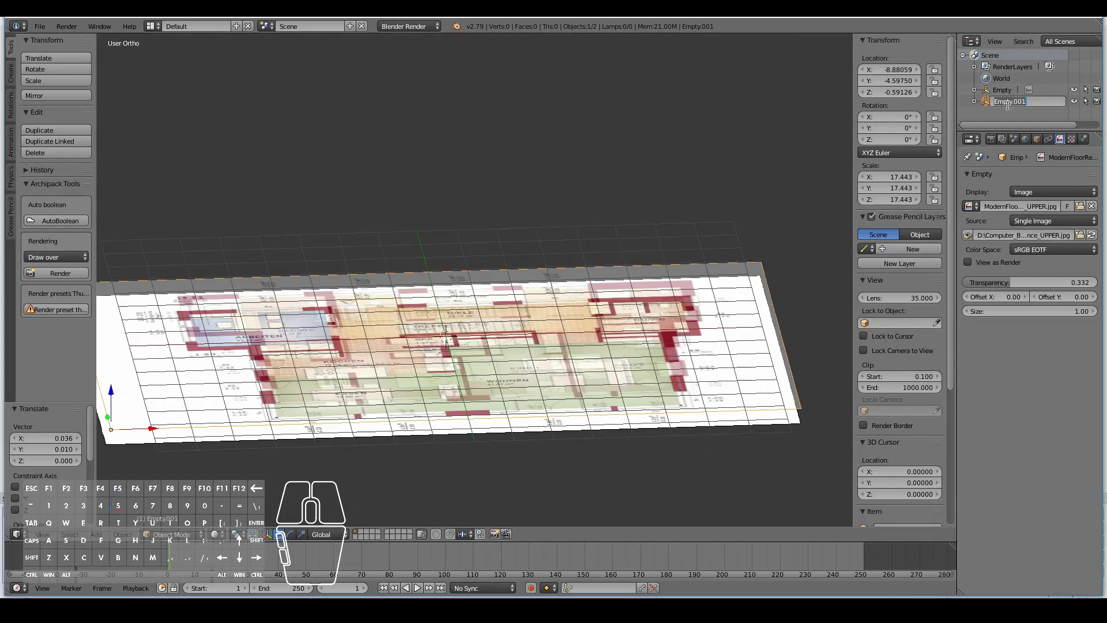
text(UpperFloorReference)
key(Return)
double_click(1004, 90)
text(LowerFloorReference)
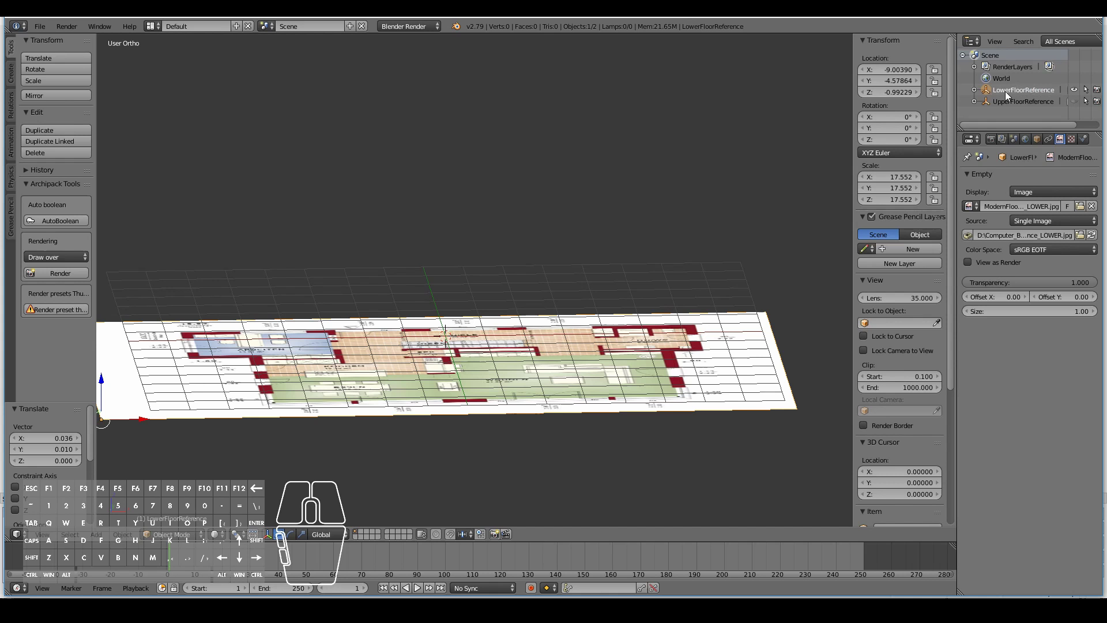
Step: Return to the top view and display the Archipack creation tools wide enough to read their names
key(KP_7)
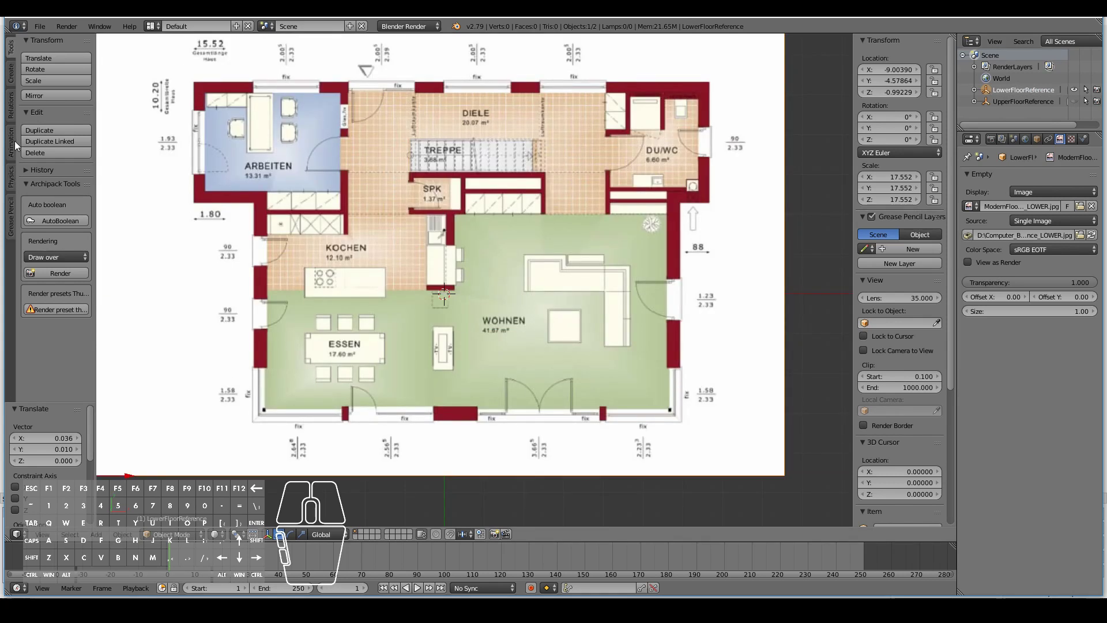
click(11, 72)
drag(96, 254, 248, 253)
scroll(102, 266, down, 3)
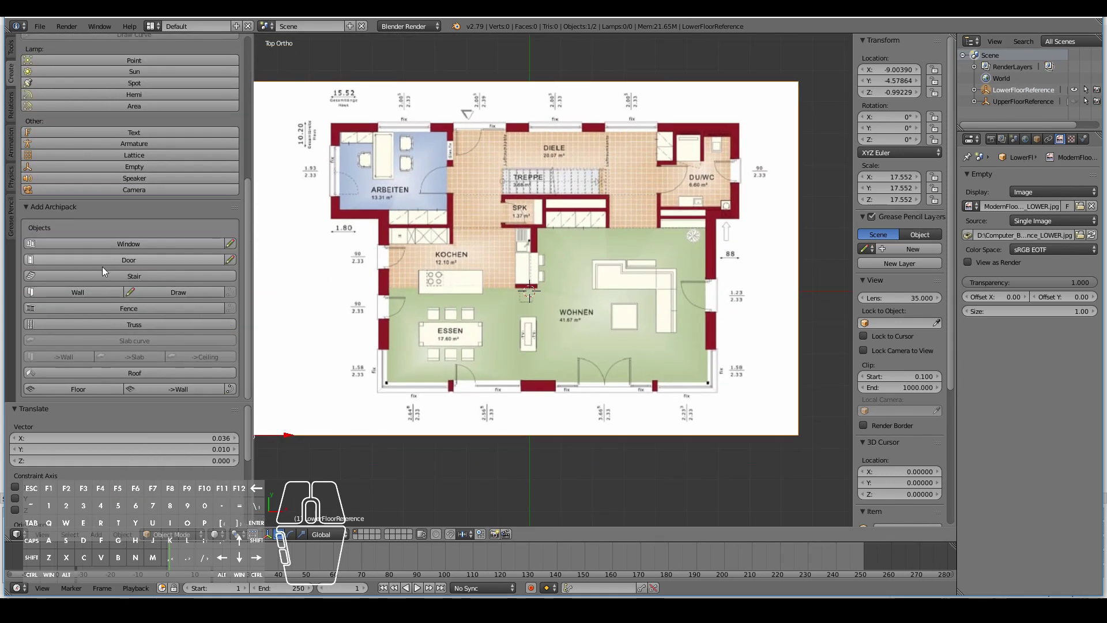
Step: Place the 3D cursor at the outer corner of the ESSEN room and add an Archipack wall there
click(185, 389)
click(341, 116)
middle_drag(344, 120, 661, 252)
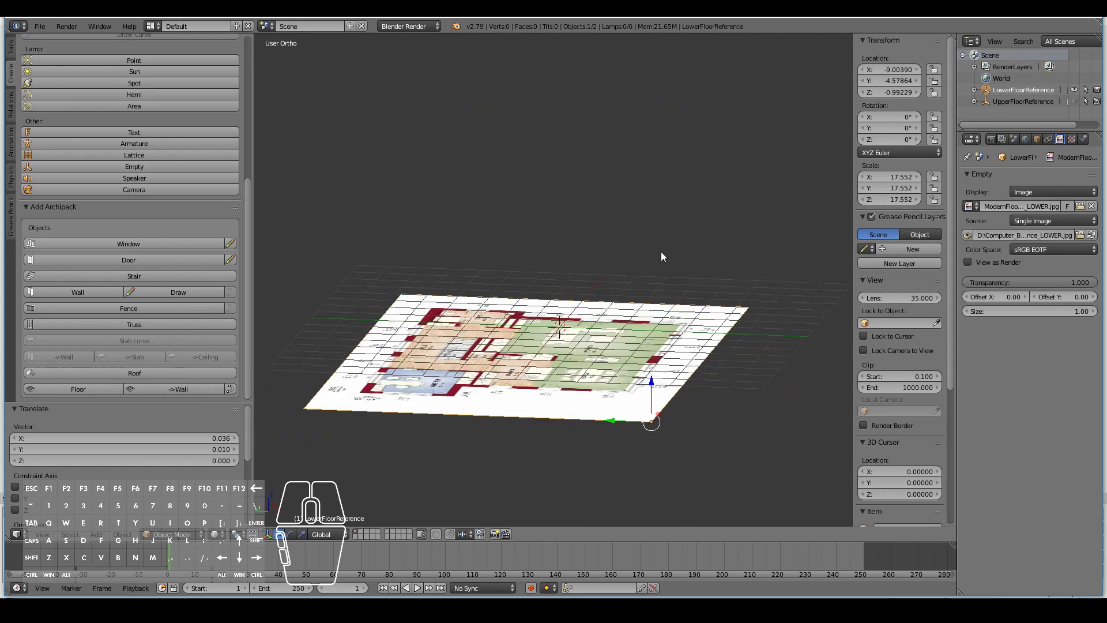
scroll(634, 346, up, 5)
middle_drag(616, 427, 449, 327)
scroll(449, 328, up, 2)
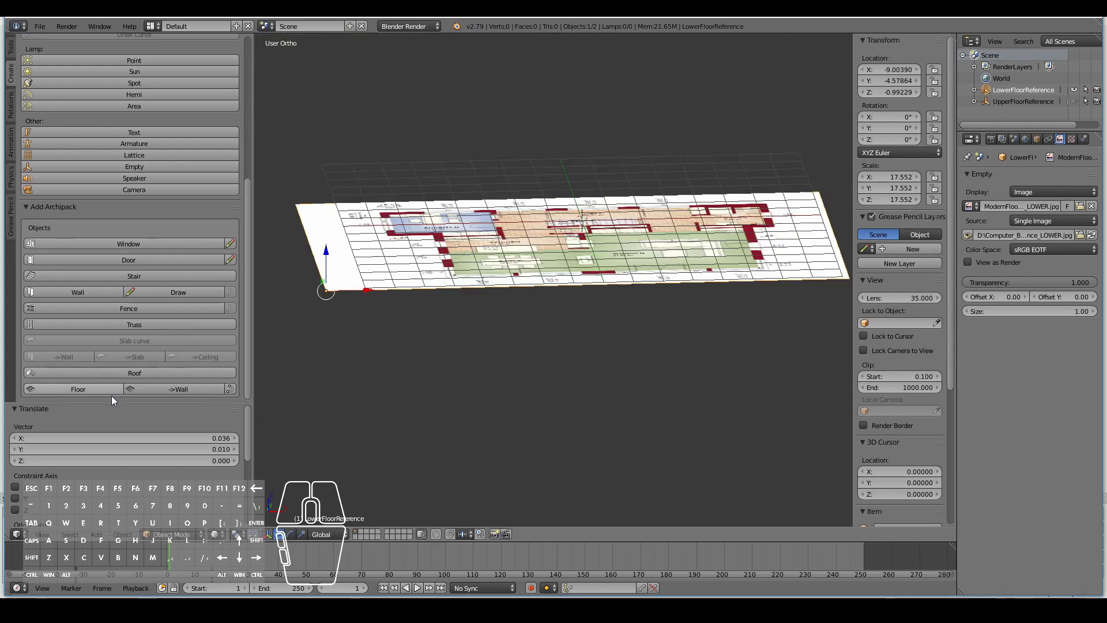
key(KP_7)
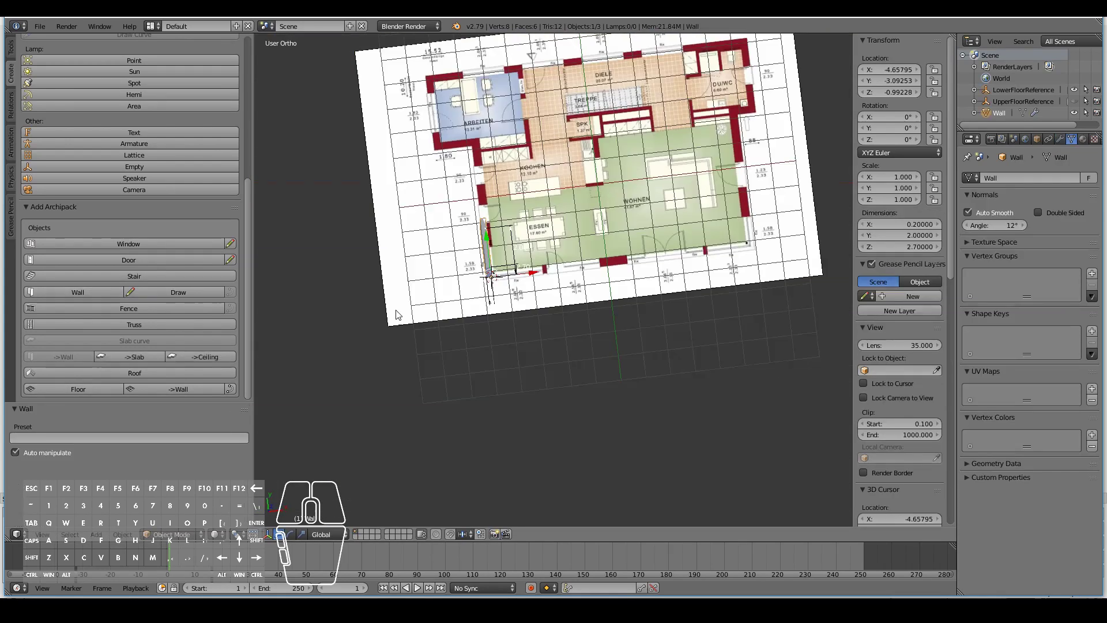
Step: Rotate the wall to -90° about Z so it runs along the ESSEN room's outer edge in the plan
scroll(454, 225, down, 5)
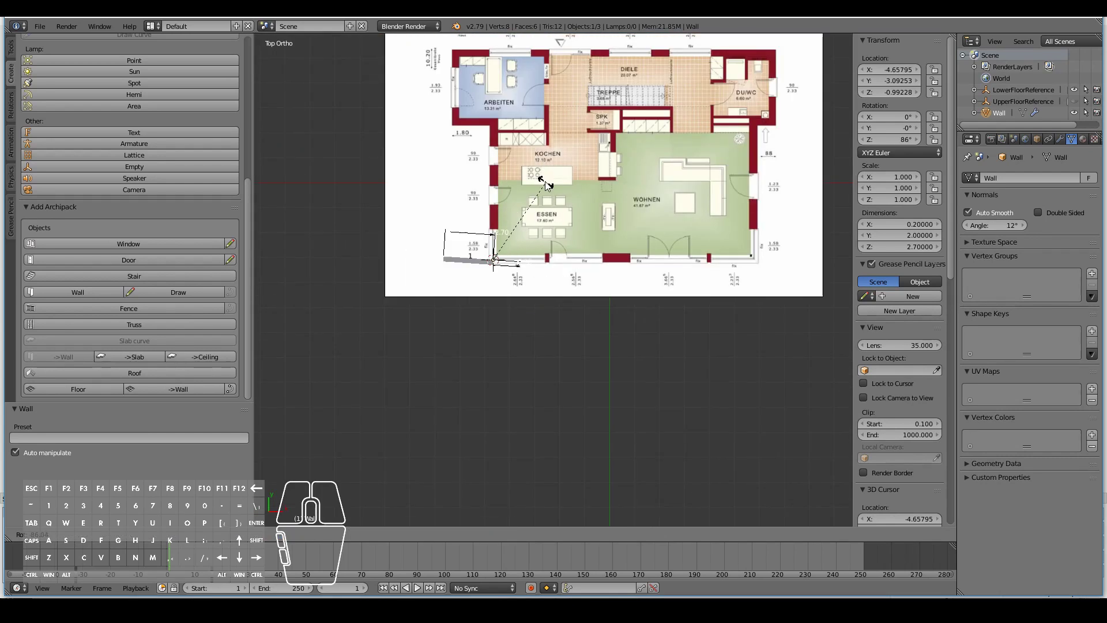
click(547, 184)
scroll(546, 183, up, 3)
scroll(379, 218, down, 3)
middle_drag(379, 217, 517, 169)
key(KP_7)
scroll(405, 241, up, 4)
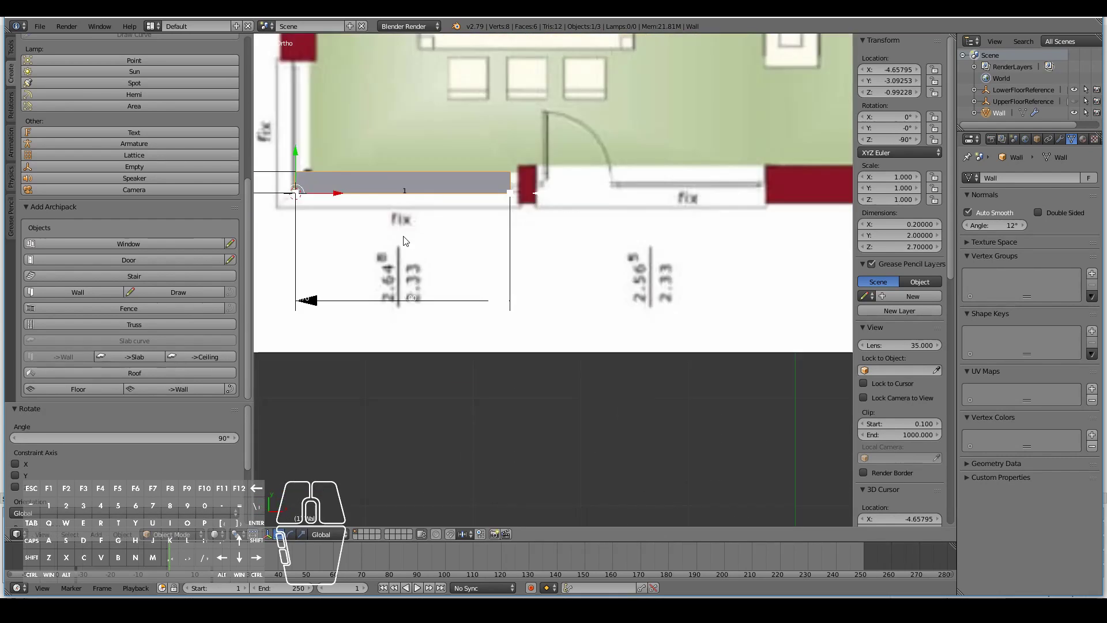
Step: Move the wall onto the red outer wall section between ESSEN and WOHNEN, at about X -0.74, Y -3.11
scroll(406, 241, down, 3)
key(g)
click(663, 228)
scroll(618, 227, up, 3)
key(g)
click(606, 227)
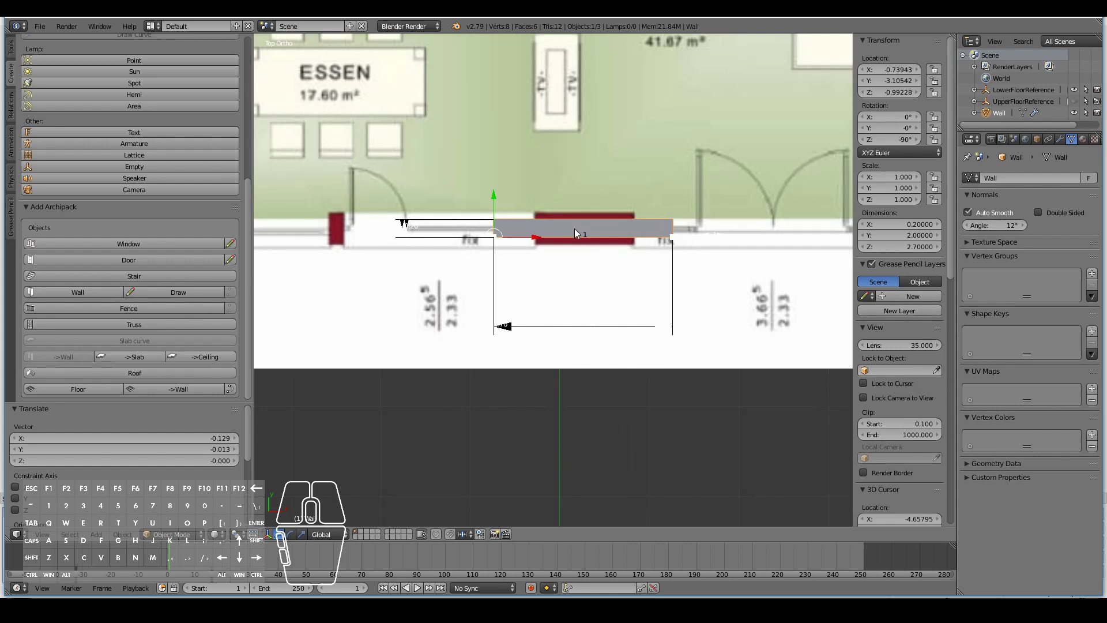
Step: Set the Archipack wall's width to 0.35, height to 5.40 and offset to -1.00
scroll(575, 233, down, 4)
scroll(574, 233, up, 2)
scroll(897, 419, down, 3)
key(n)
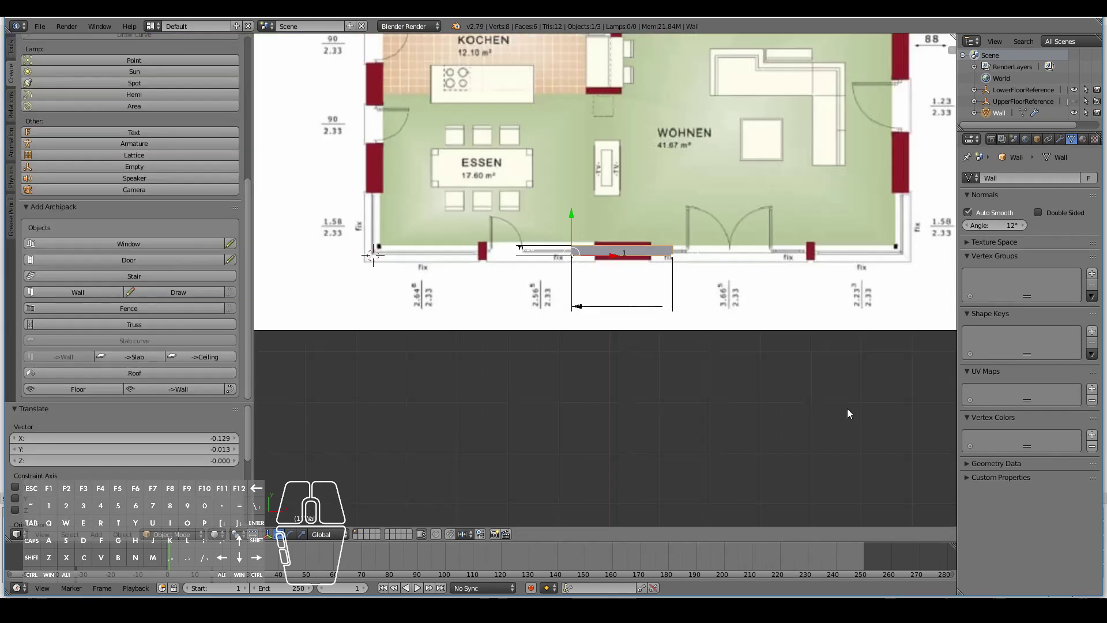
key(n)
key(n)
key(n)
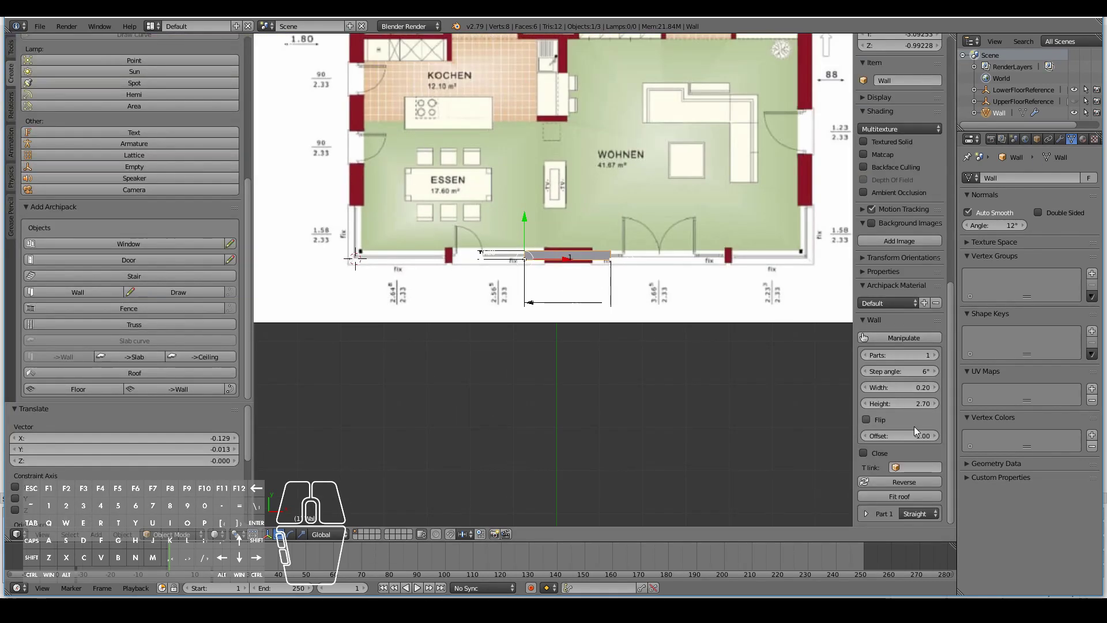
scroll(899, 401, up, 5)
mouse_move(902, 385)
mouse_down()
mouse_move(911, 389)
mouse_move(901, 403)
mouse_up()
key(KP_1)
key(KP_7)
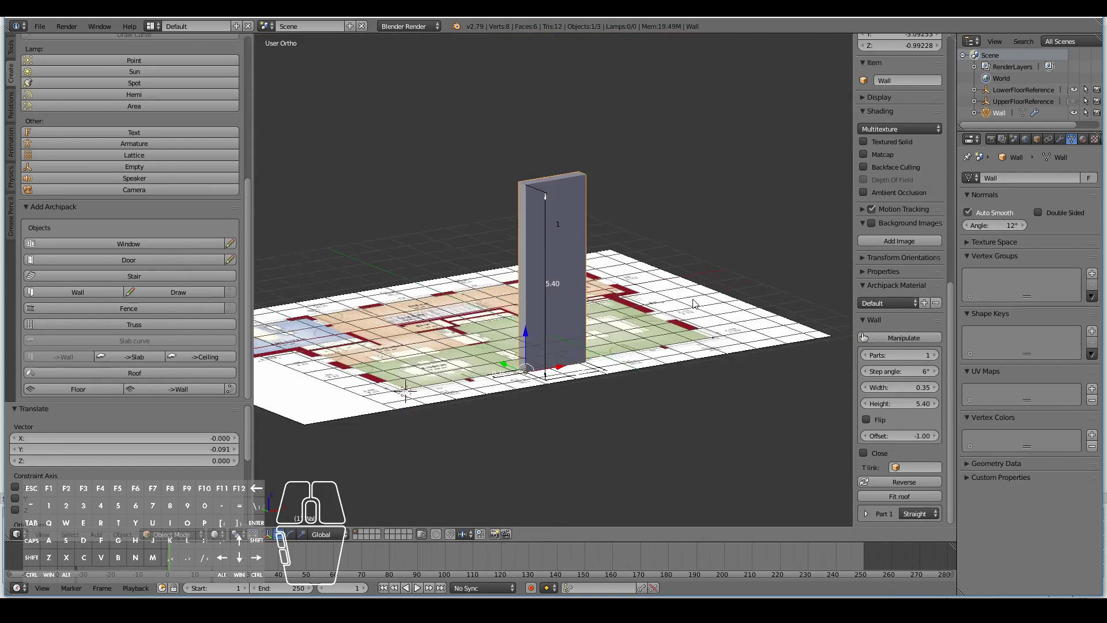
Step: Slide the wall about 8.8 units along negative X to the outer corner of ESSEN and widen it to about 0.37
middle_drag(489, 331, 571, 351)
scroll(663, 364, up, 3)
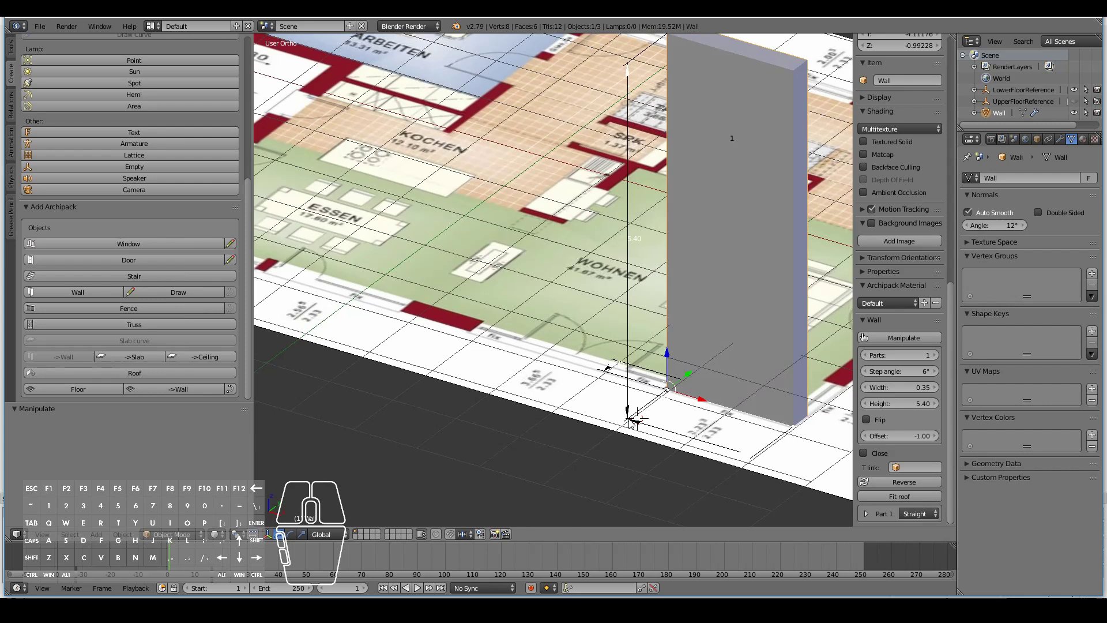
scroll(575, 367, up, 4)
click(382, 432)
scroll(404, 427, down, 5)
middle_drag(403, 427, 455, 333)
scroll(426, 333, up, 6)
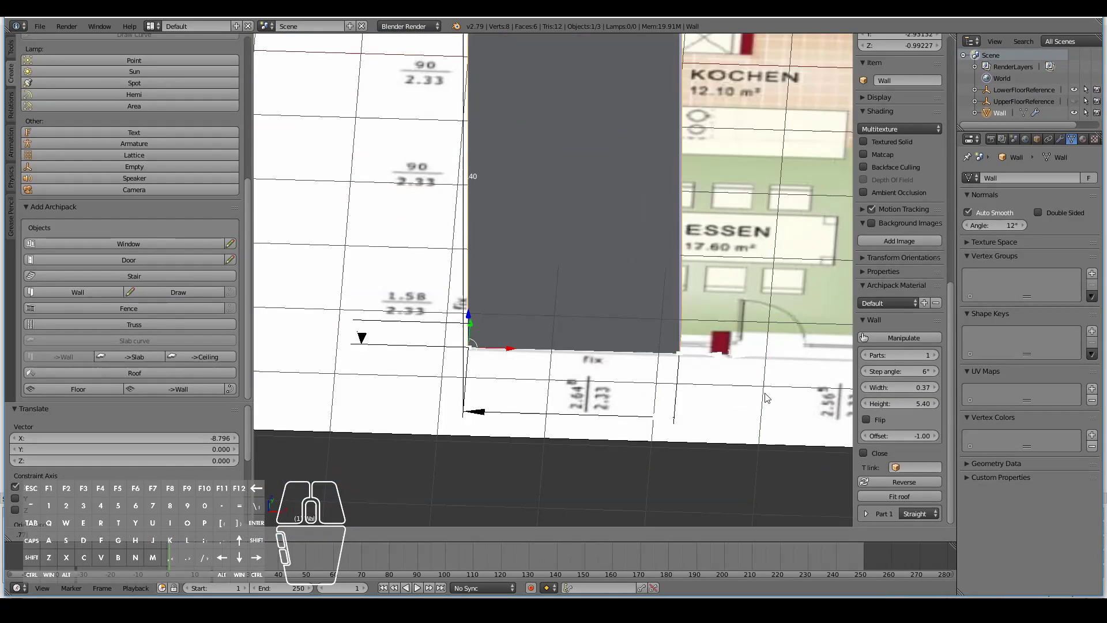
Step: Hide the lower floor plan reference so only the wall is shown
scroll(768, 398, down, 4)
right_drag(656, 178, 596, 181)
scroll(596, 181, down, 3)
key(KP_1)
key(KP_Decimal)
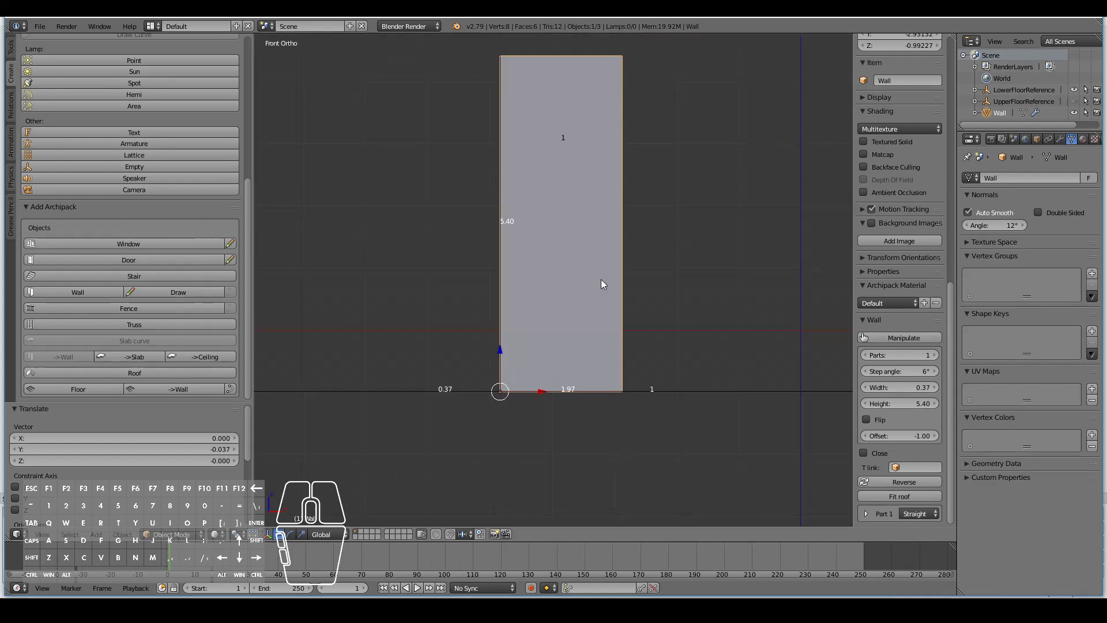
middle_drag(601, 279, 663, 248)
right_click(664, 248)
key(h)
right_click(574, 232)
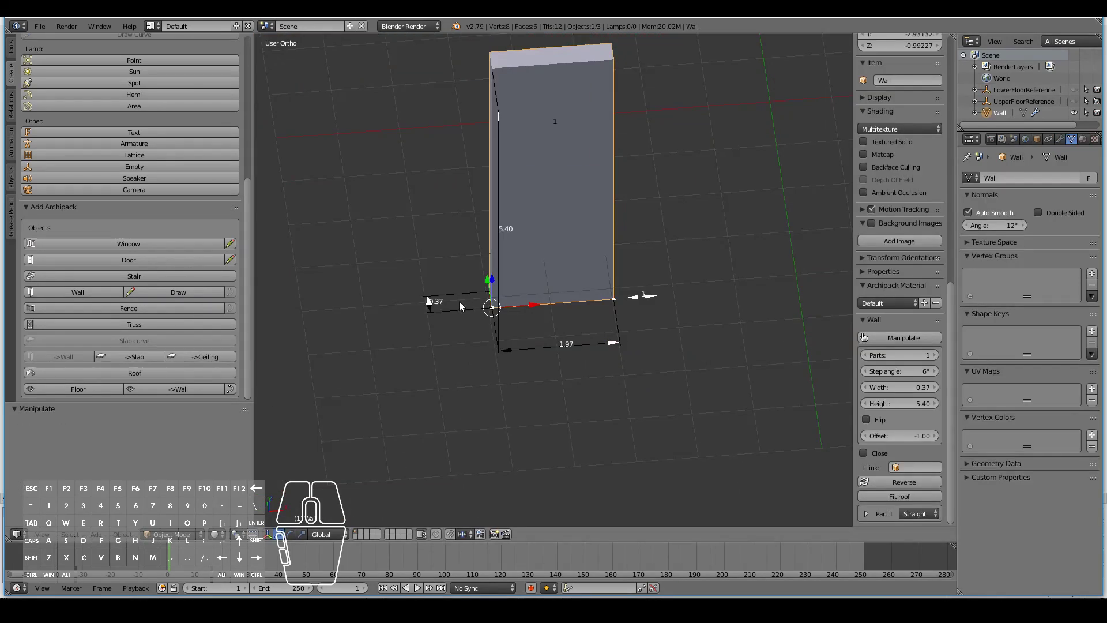
Step: Lengthen the wall along ESSEN's outer edge past the door using its length handle, and unhide the floor plan
middle_drag(459, 301, 638, 376)
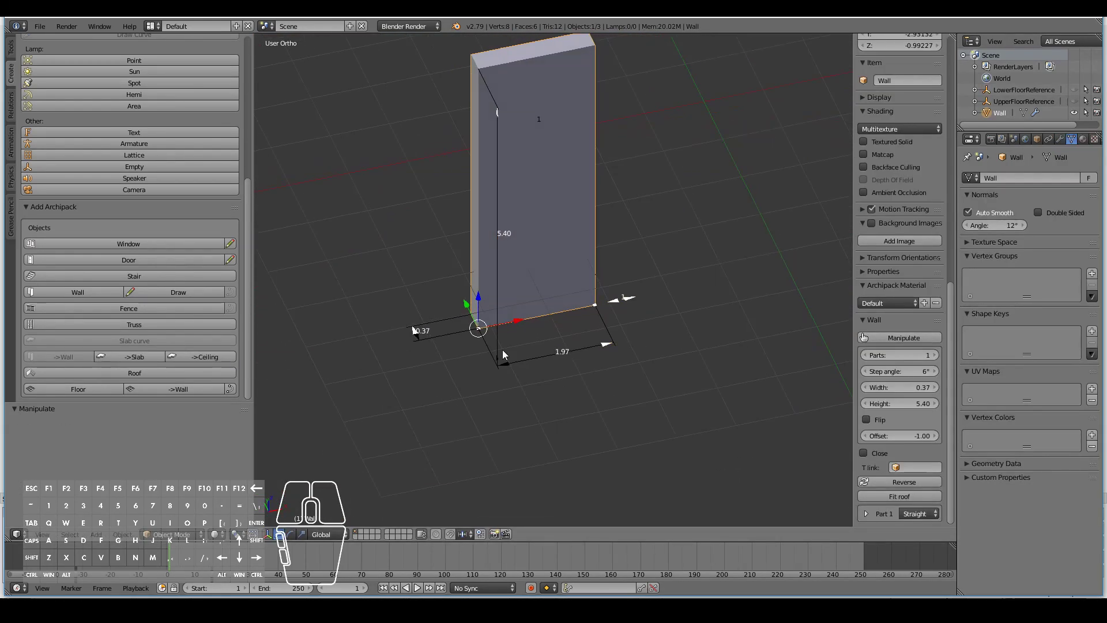
drag(594, 336, 645, 333)
middle_drag(645, 332, 455, 368)
key(alt+h)
key(KP_7)
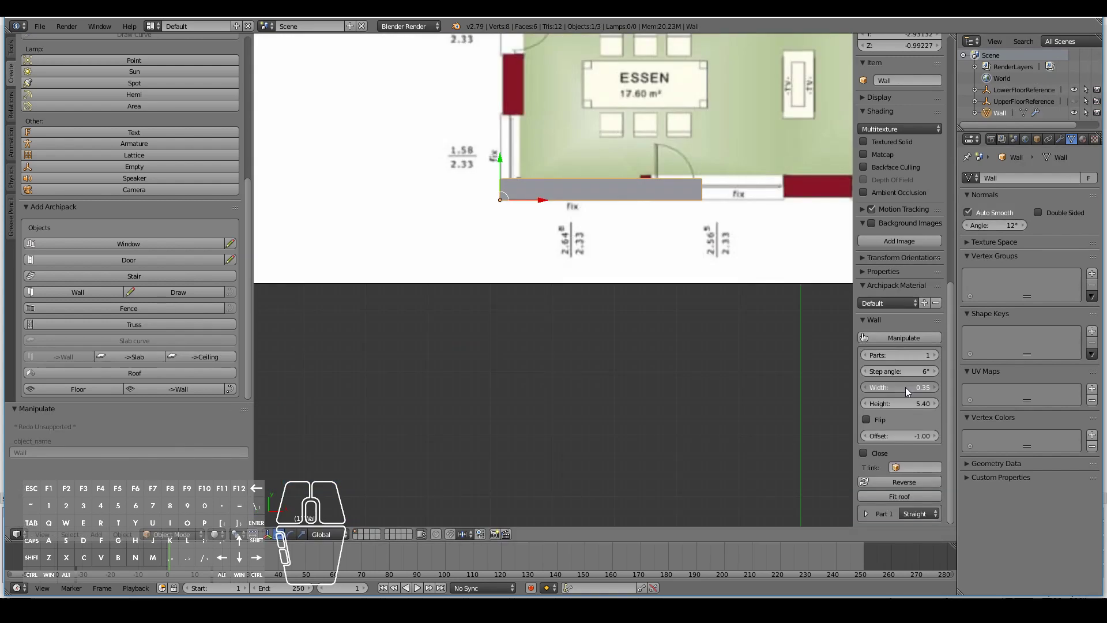
Step: Set the wall's width to 0.41 to match the outer wall thickness in the plan
drag(906, 388, 923, 388)
middle_drag(497, 290, 631, 247)
key(KP_7)
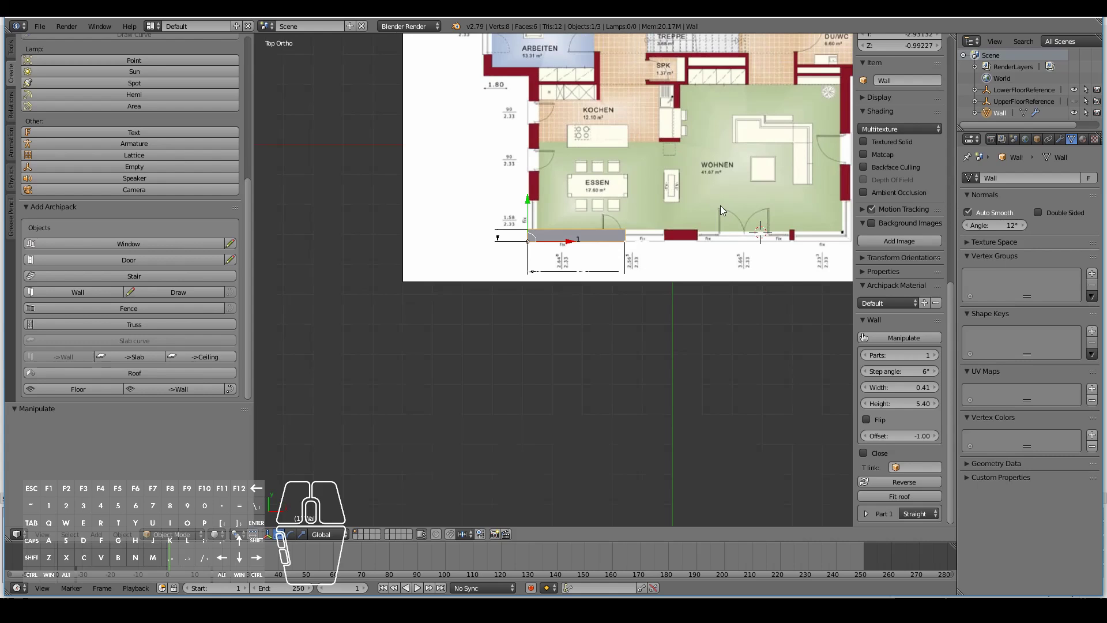
Step: Stretch the wall along the full outer edge of ESSEN and WOHNEN to the house's far corner
shift+middle_drag(721, 209, 535, 208)
click(435, 271)
click(661, 284)
middle_drag(523, 425, 506, 320)
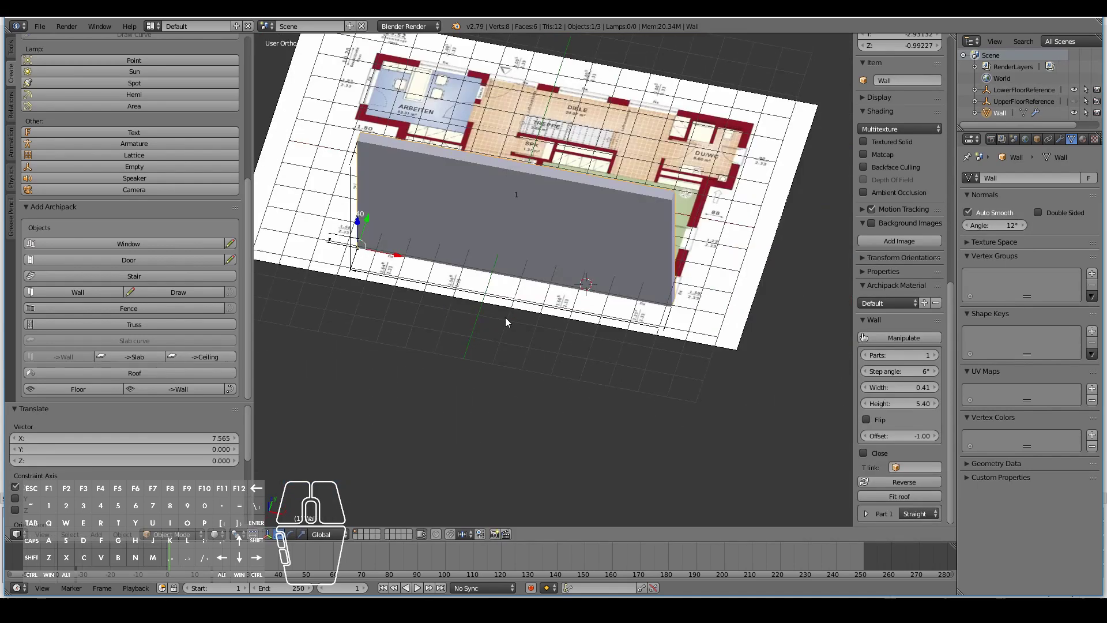
Step: Add a second wall part and stretch it to about 5.8 along WOHNEN's side up to the DU/WC
key(KP_7)
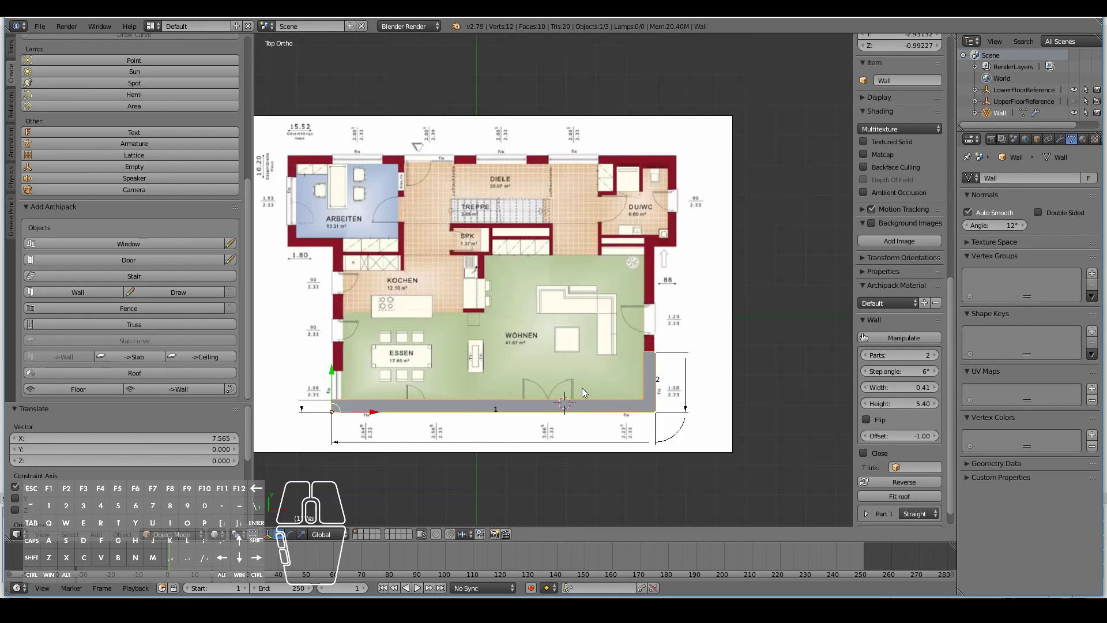
middle_drag(600, 443, 524, 299)
scroll(558, 251, up, 5)
scroll(557, 255, down, 5)
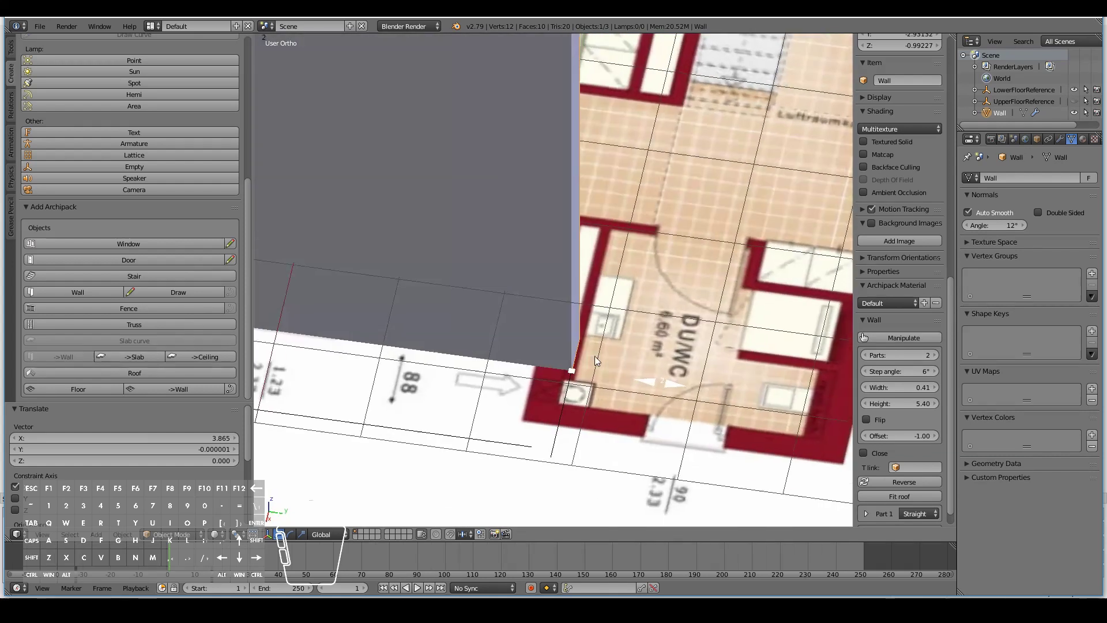
key(KP_7)
click(769, 255)
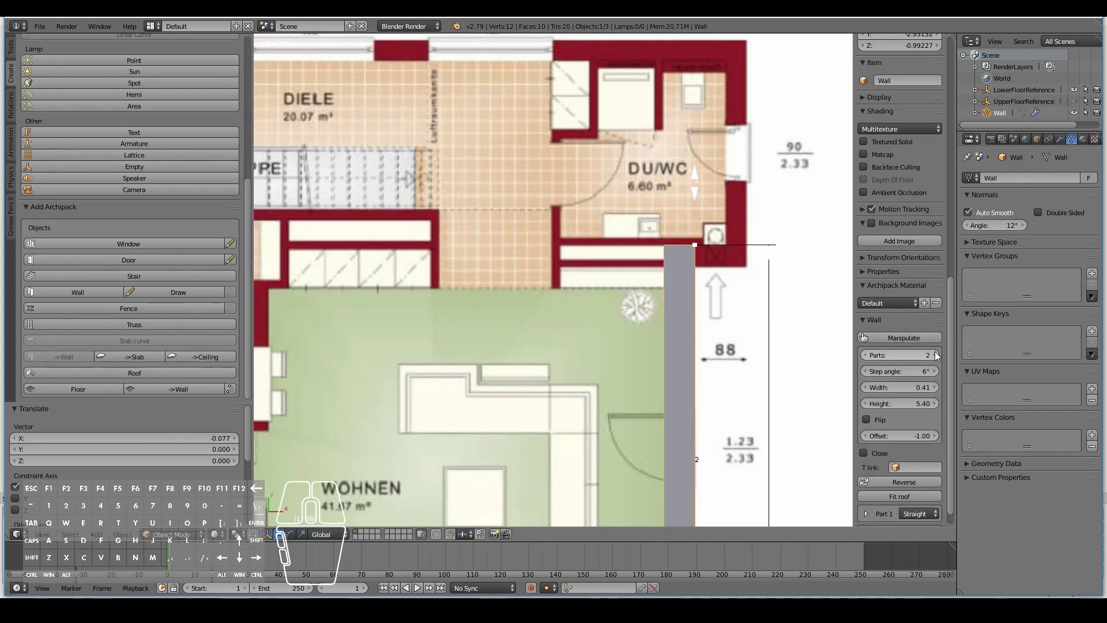
Step: Add a third wall part, turn it outward and shorten it to the outer corner of the DU/WC
scroll(402, 269, down, 2)
scroll(708, 173, up, 2)
middle_drag(709, 173, 631, 144)
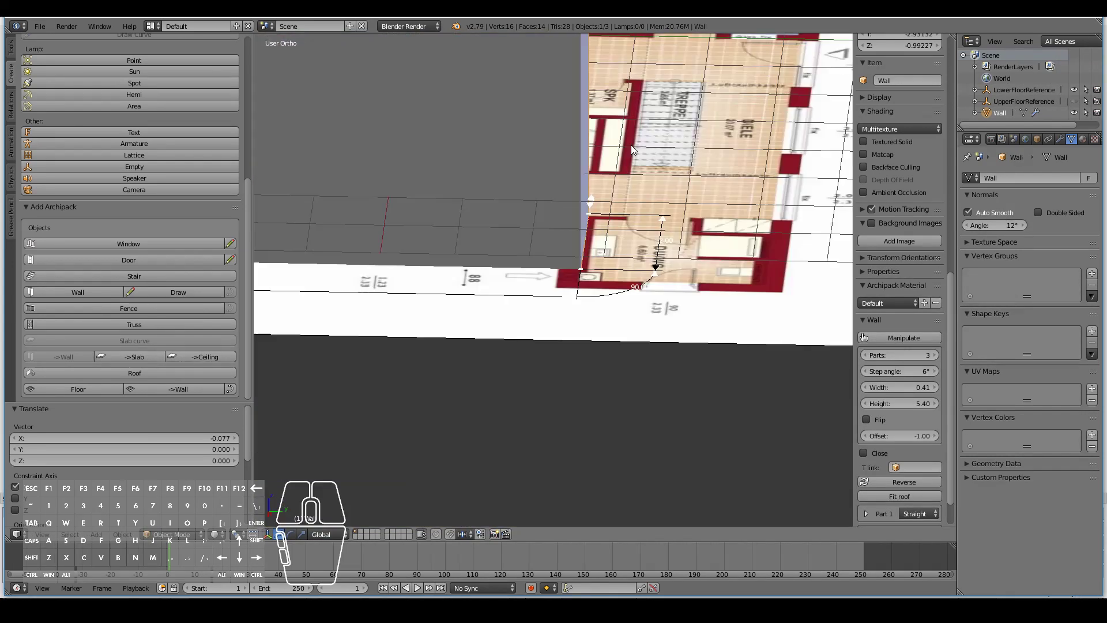
scroll(701, 283, up, 5)
middle_drag(663, 323, 560, 260)
click(728, 349)
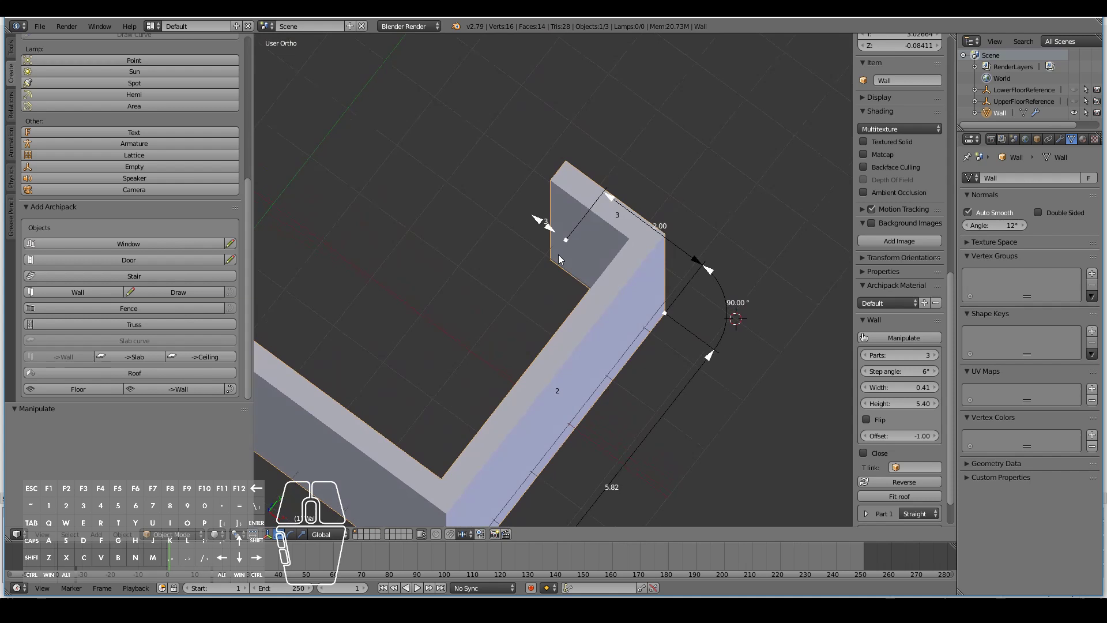
drag(709, 269, 743, 312)
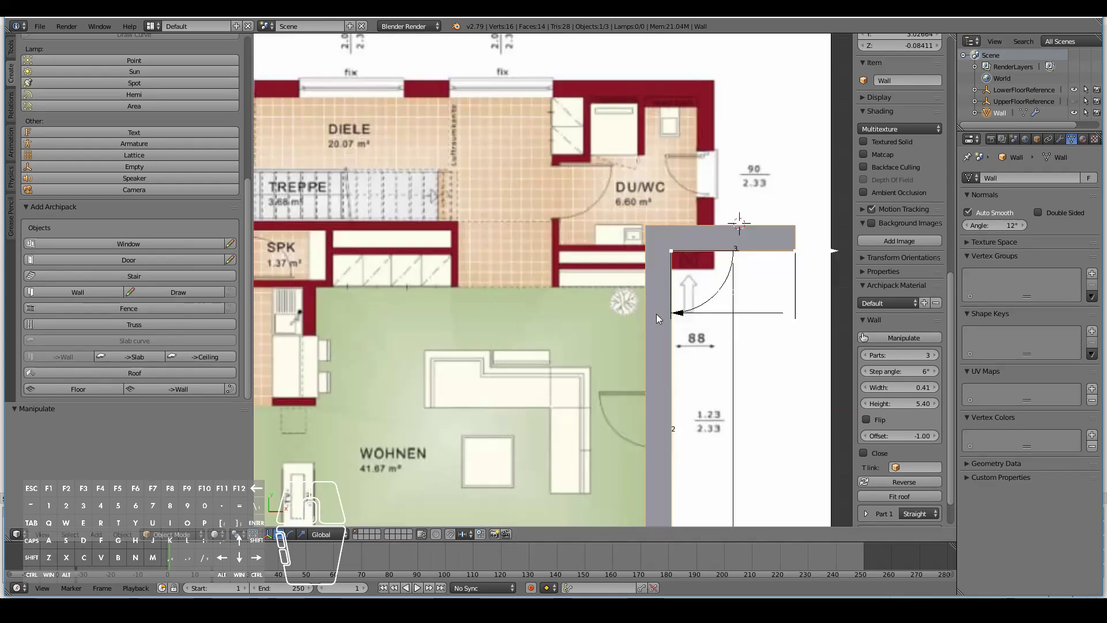
drag(770, 286, 778, 161)
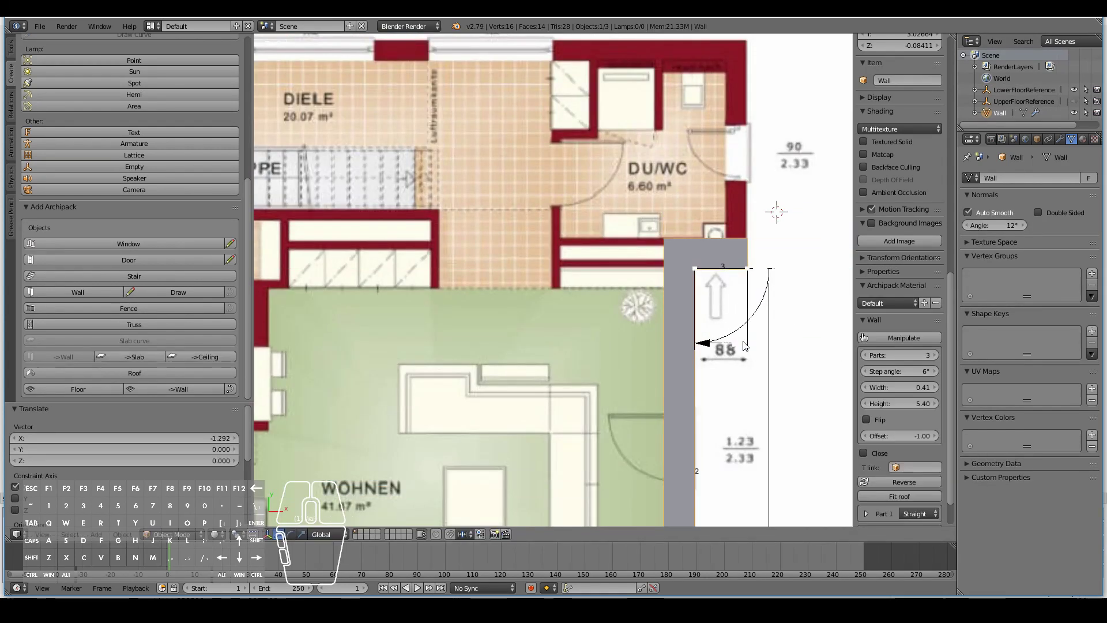
Step: Extend the sixth wall part along ARBEITEN's outer side and increase the wall to eight parts following the inset toward KOCHEN
scroll(779, 161, down, 1)
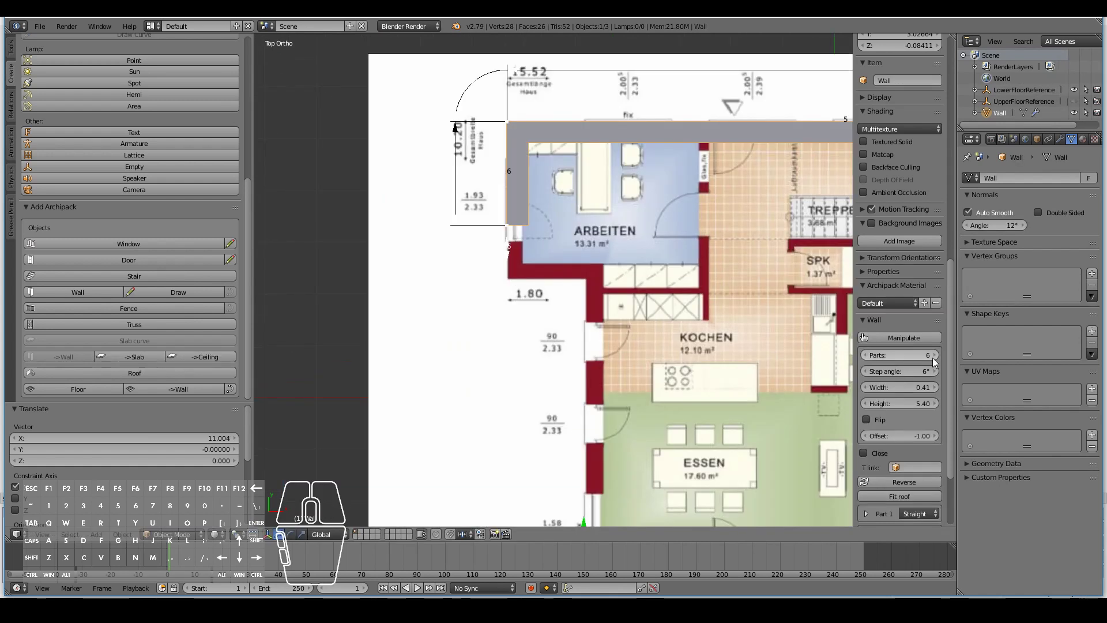
click(934, 357)
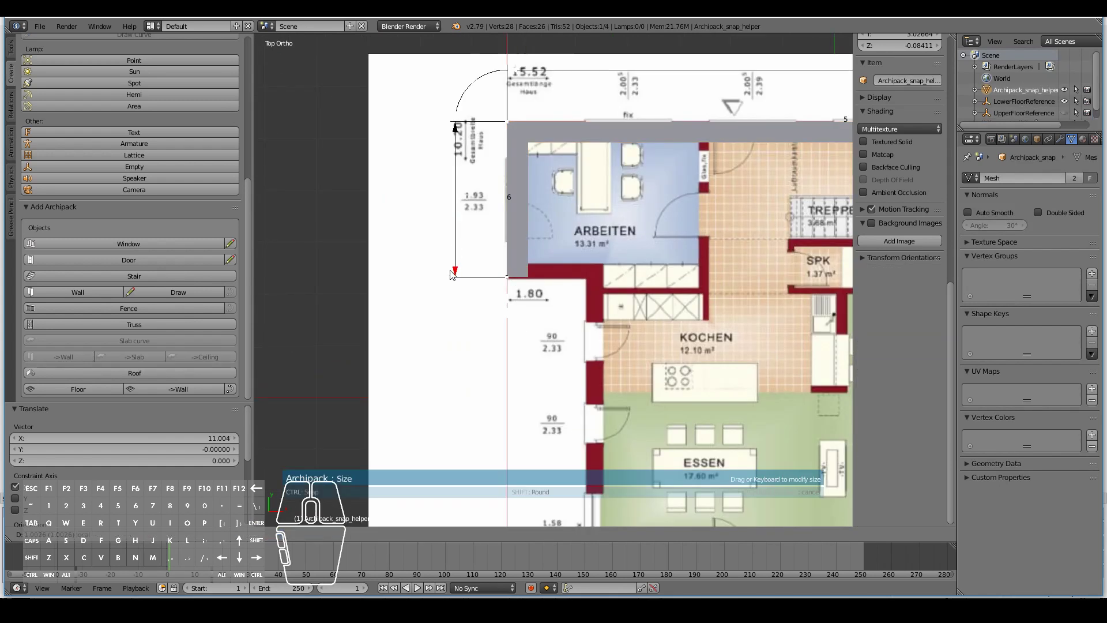
click(934, 357)
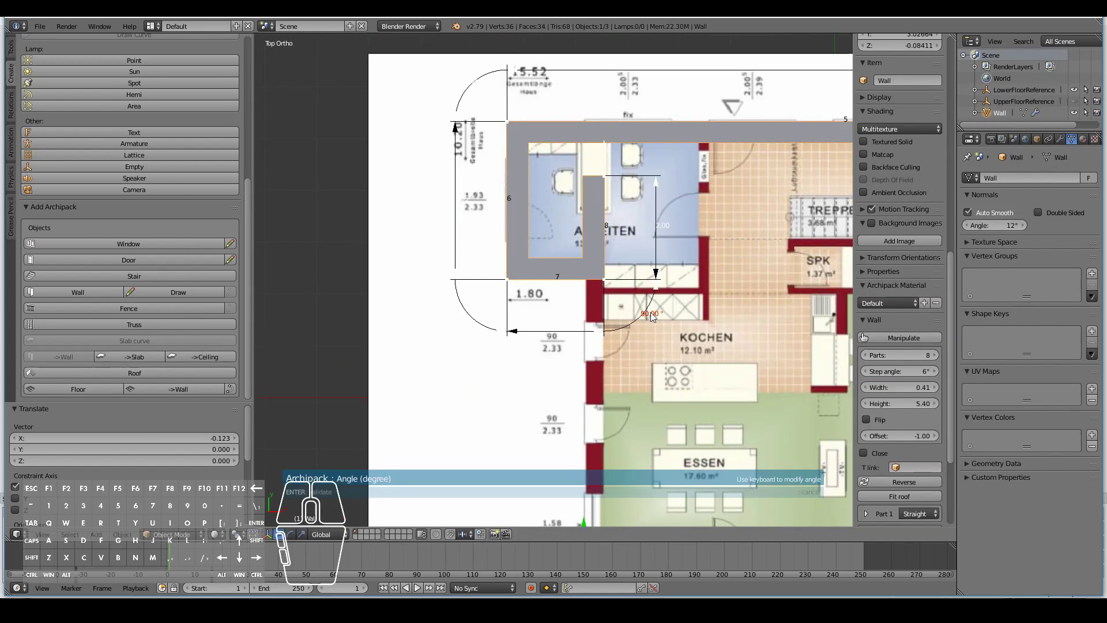
drag(636, 316, 587, 334)
Step: Close the eight-part wall into a continuous outline around the house
shift+scroll(587, 335, down, 5)
click(863, 453)
middle_drag(605, 277, 582, 278)
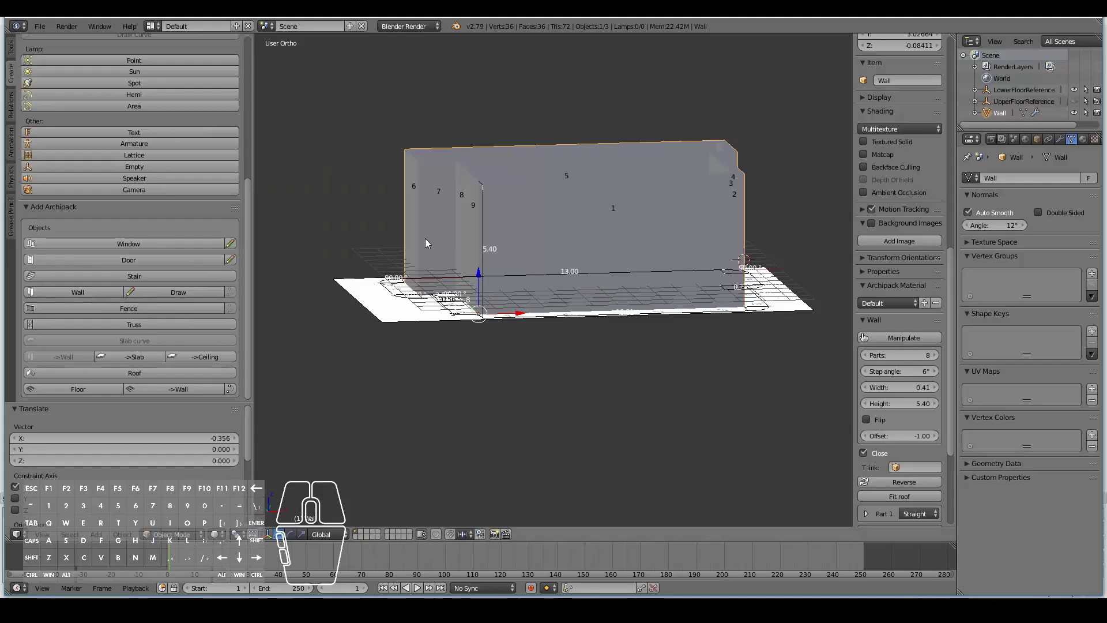
middle_drag(424, 237, 624, 261)
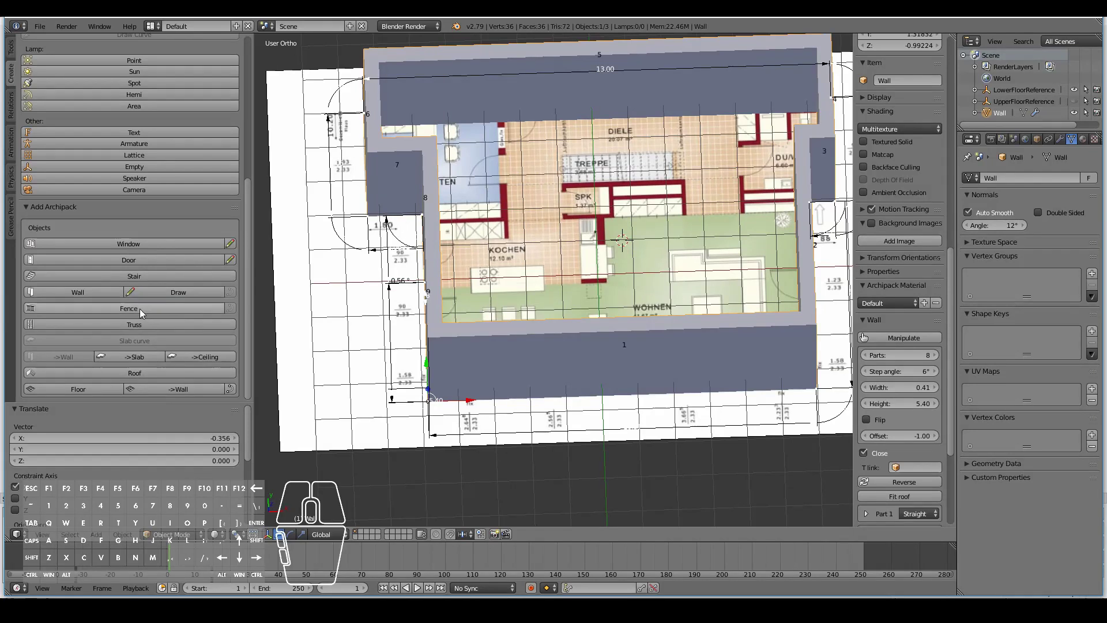
Step: Add an Archipack floor with the Tile 30x60 preset, move it next to TREPPE and adjust its corner near the stair
click(78, 390)
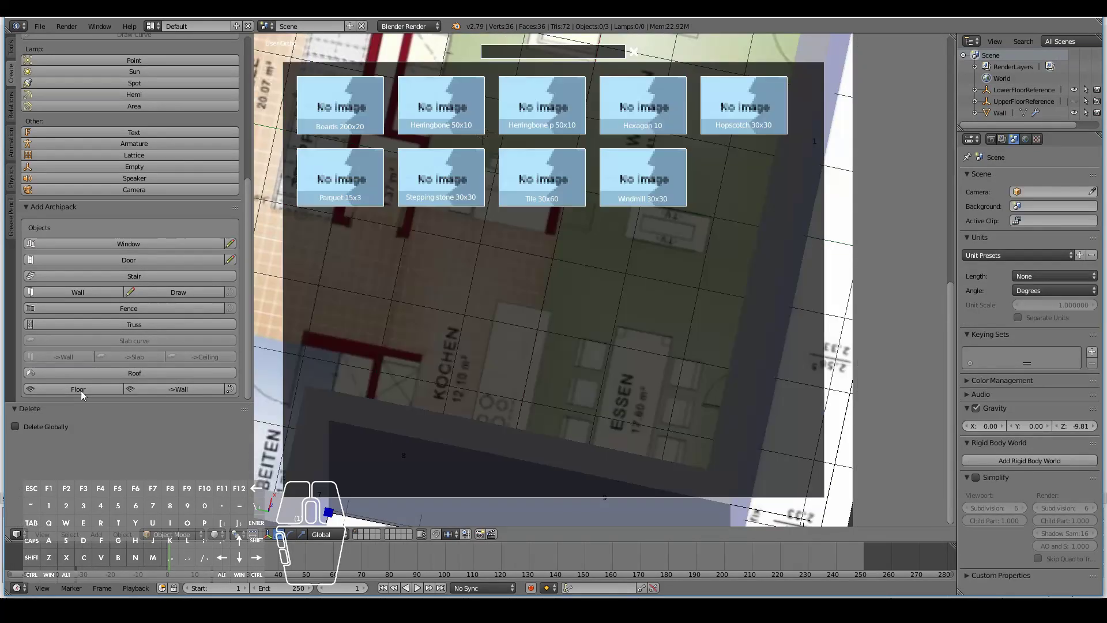
click(501, 158)
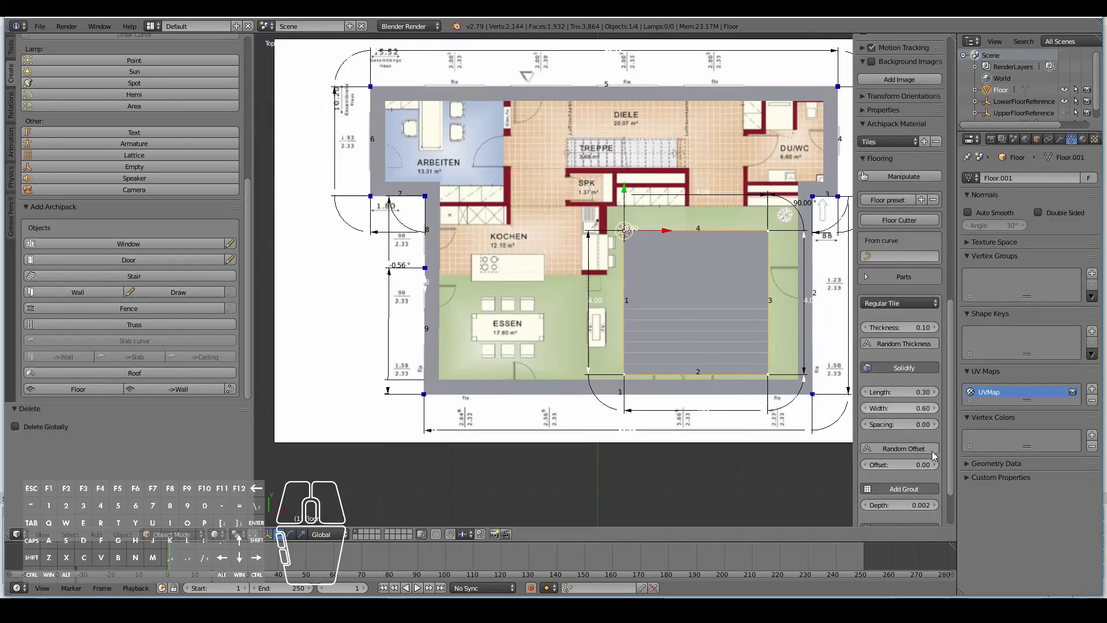
scroll(618, 216, up, 2)
drag(642, 229, 505, 130)
scroll(576, 185, down, 3)
scroll(536, 155, up, 1)
drag(689, 166, 634, 218)
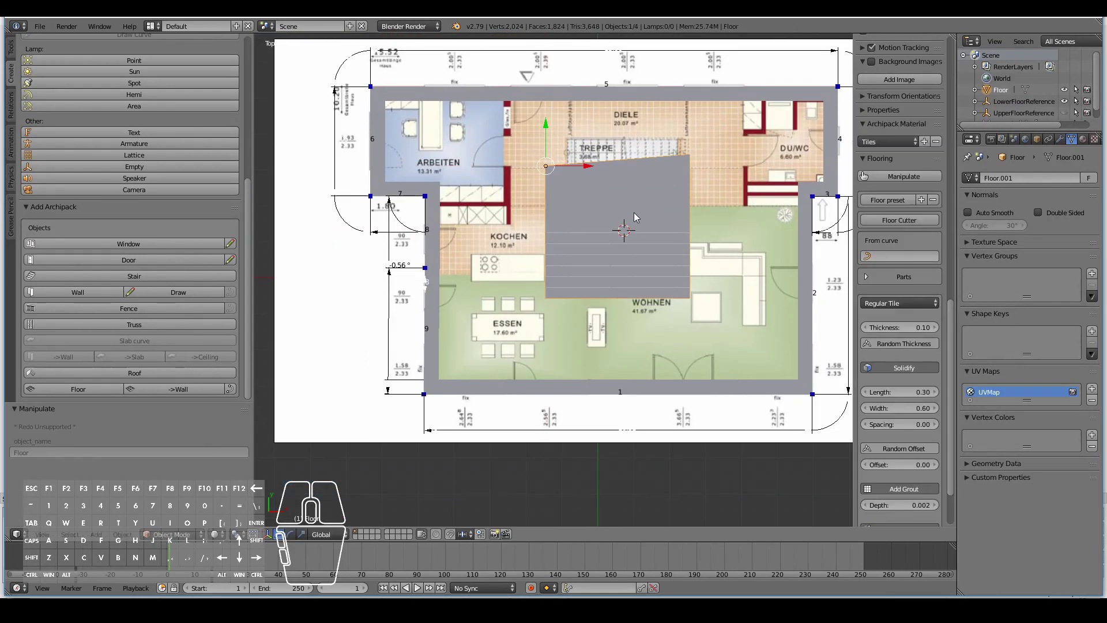
drag(587, 166, 589, 166)
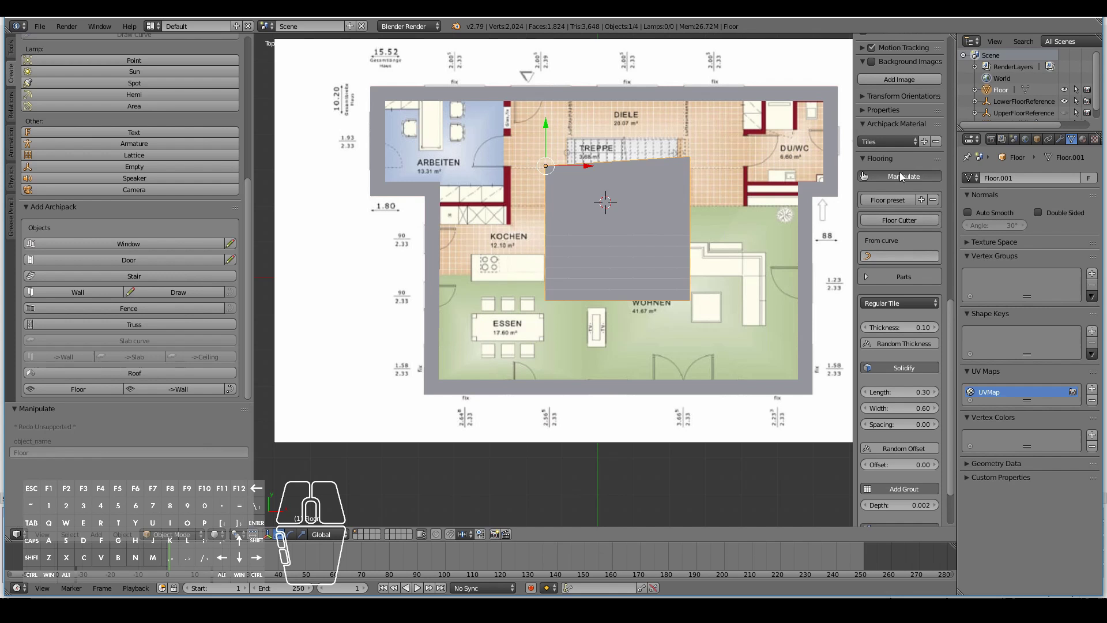
Step: Adjust the floor's extent with its manipulators and set the tile length to 0.60
click(903, 176)
middle_drag(749, 202, 666, 217)
scroll(666, 216, up, 3)
scroll(576, 259, down, 3)
scroll(519, 289, up, 1)
drag(501, 296, 507, 333)
key(KP_7)
click(910, 392)
text(0.6)
key(Return)
scroll(553, 281, up, 5)
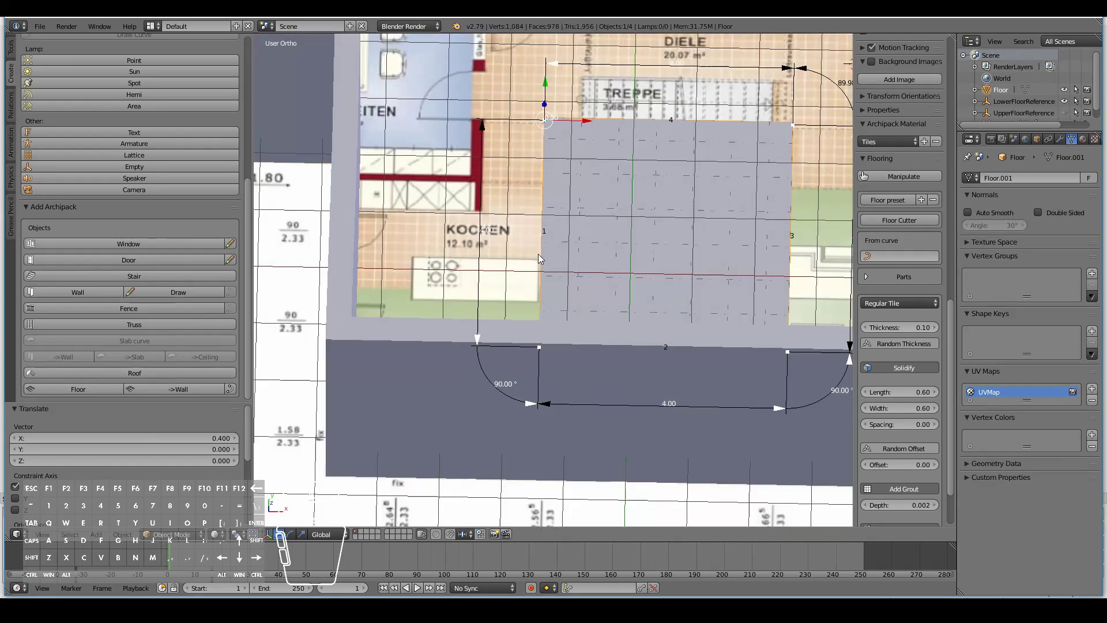
Step: Scale the floor by about 1.456 overall and about 1.365 along Y to fill the main block between the walls
scroll(553, 281, down, 1)
click(900, 303)
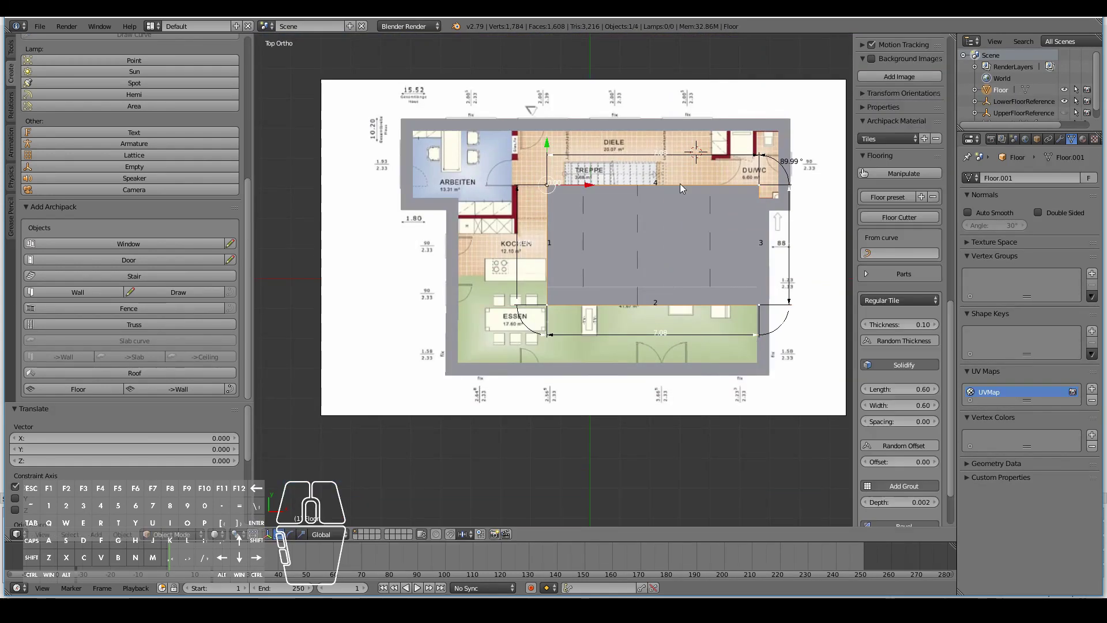
key(s)
click(606, 253)
key(s)
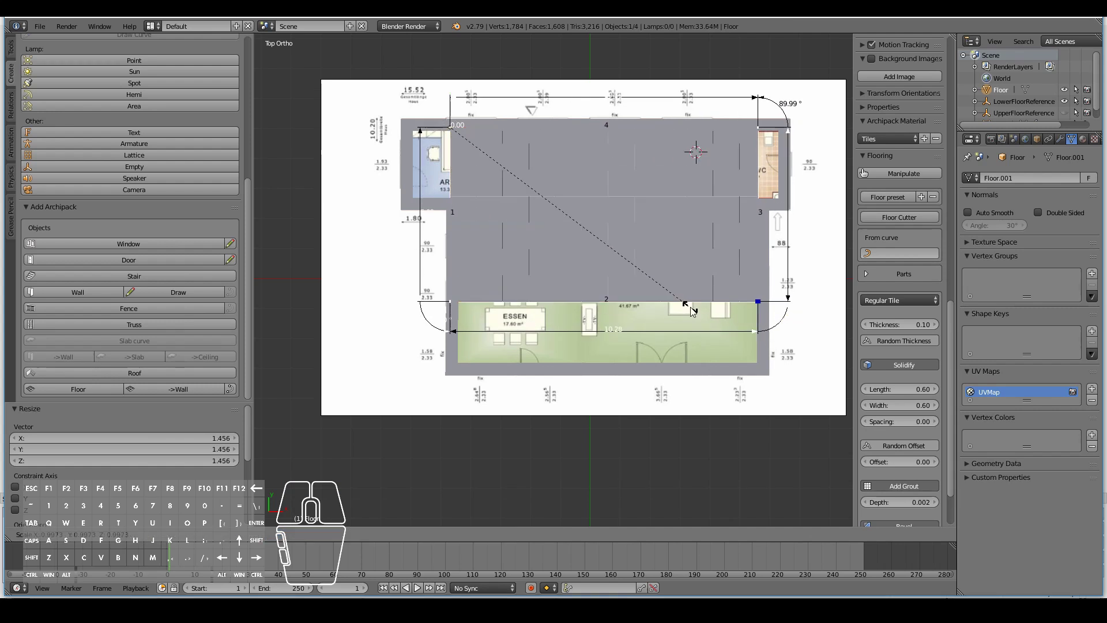
click(693, 311)
middle_drag(692, 311, 634, 289)
key(KP_7)
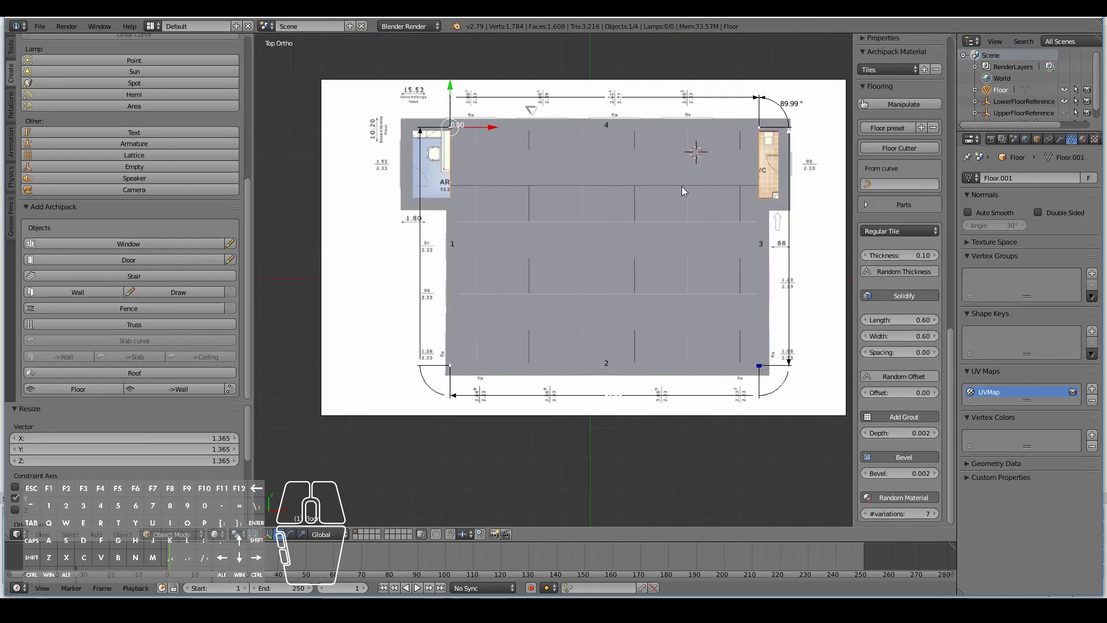
Step: Duplicate the floor and scale the copy to fill the uncovered ARBEITEN strip
key(shift+d)
key(s)
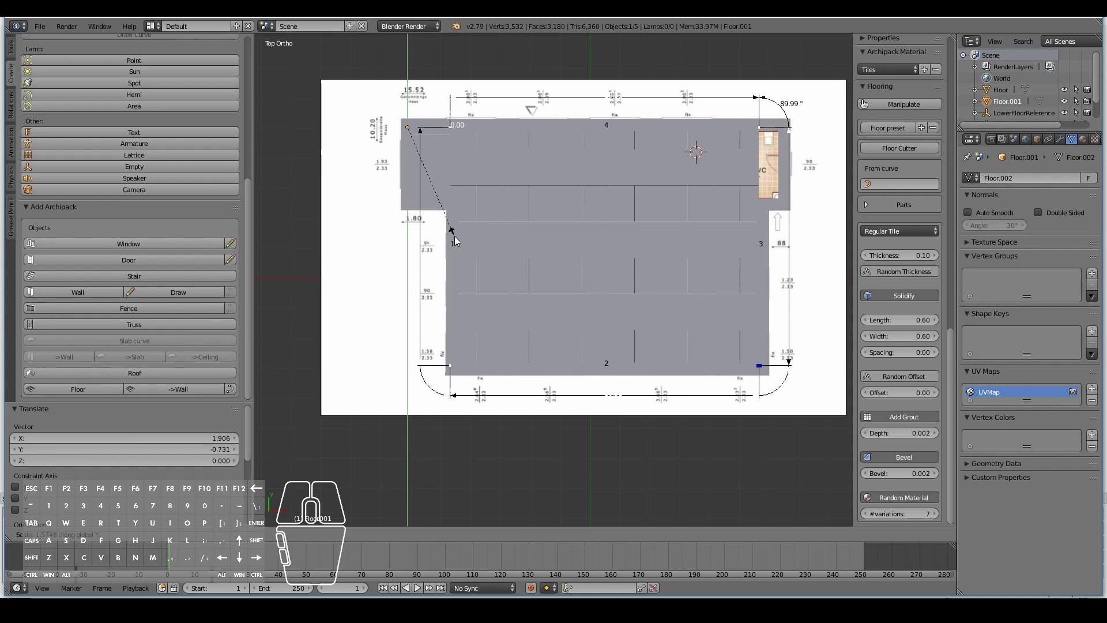
click(452, 235)
Step: Duplicate the floor pieces upward along Z to the top of the walls
middle_drag(738, 231, 562, 251)
scroll(358, 251, down, 5)
key(shift+d)
key(z)
click(579, 161)
scroll(579, 160, up, 5)
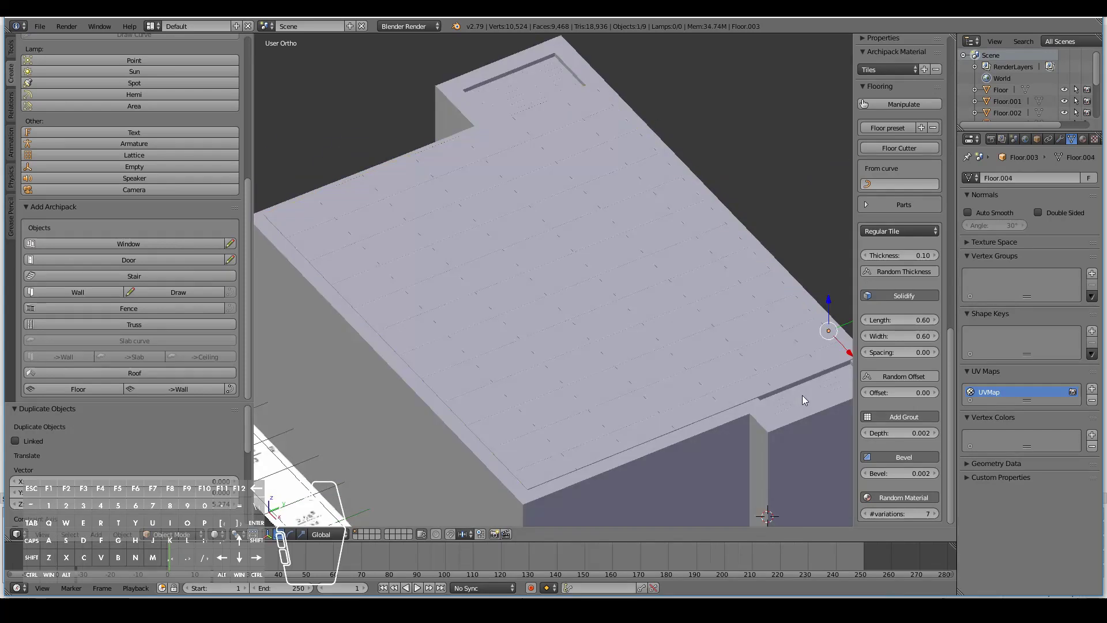
Step: Select the three upper floor copies together and lower them along Z inside the walls
scroll(567, 209, down, 5)
shift+right_click(562, 209)
key(g)
key(z)
click(594, 268)
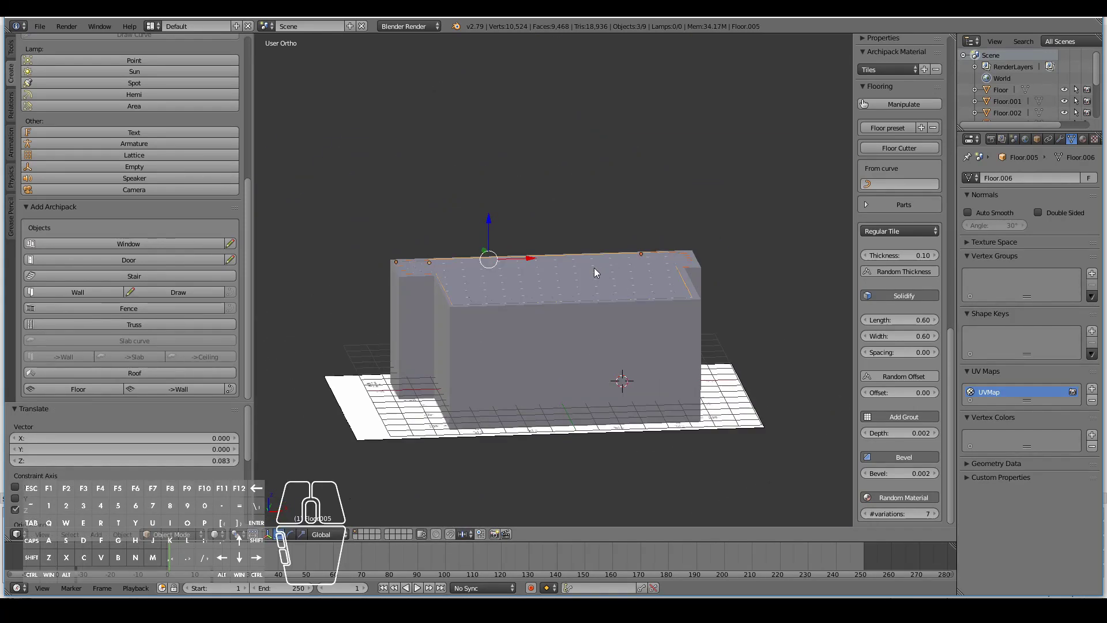
click(624, 319)
scroll(668, 282, up, 5)
middle_drag(668, 282, 679, 393)
scroll(680, 393, up, 2)
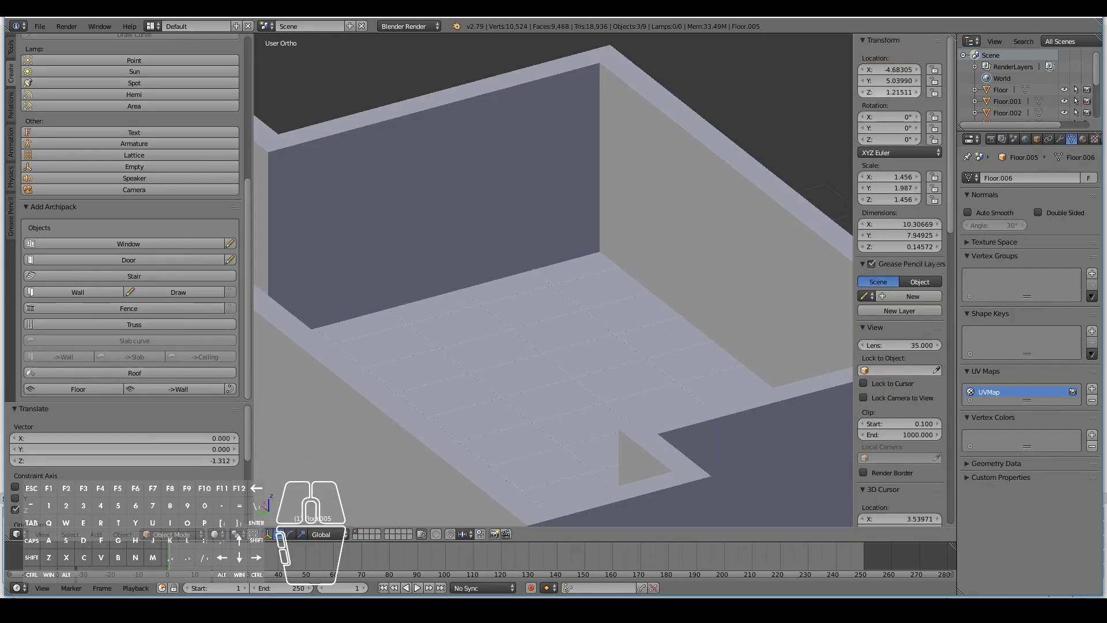
Step: Show the model in wireframe from the front and set the main upper floor's Z location to 2.7
scroll(577, 346, down, 4)
middle_drag(577, 346, 542, 323)
key(z)
key(KP_1)
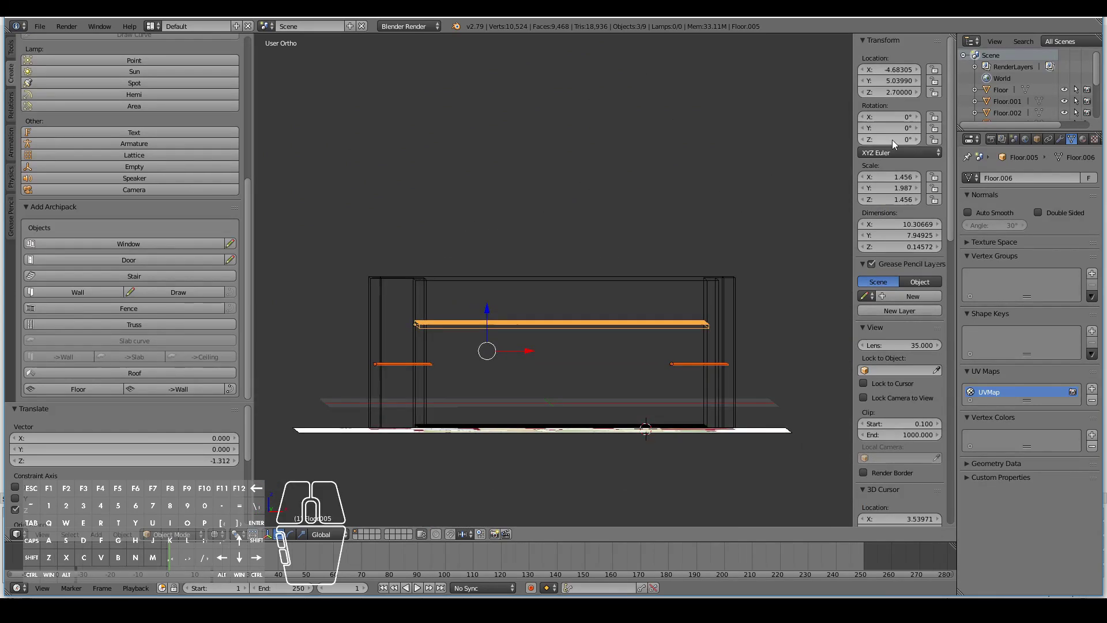
Step: Raise the two side floor pieces about 1.5 along Z to the main upper floor's level, and return to solid shading
key(g)
key(z)
click(727, 358)
mouse_move(727, 358)
middle_down()
mouse_move(606, 369)
mouse_move(501, 361)
mouse_move(519, 346)
mouse_move(508, 357)
middle_up()
key(z)
scroll(500, 361, down, 2)
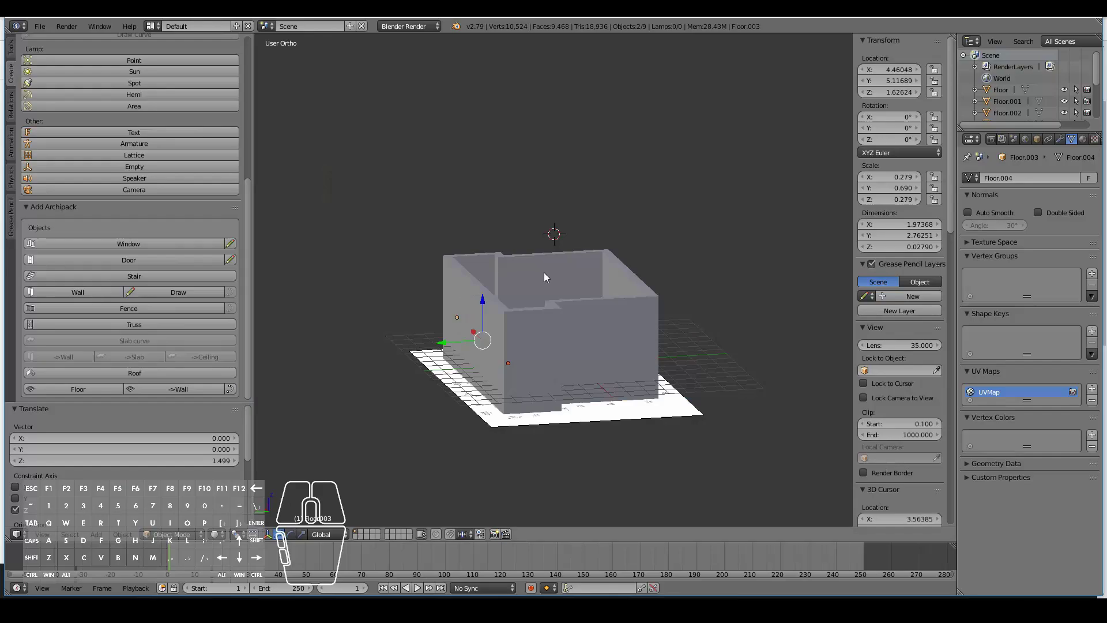
Step: Place the 3D cursor at the upper floor's corner above ESSEN
middle_drag(545, 272, 496, 306)
scroll(469, 327, up, 5)
scroll(468, 327, down, 5)
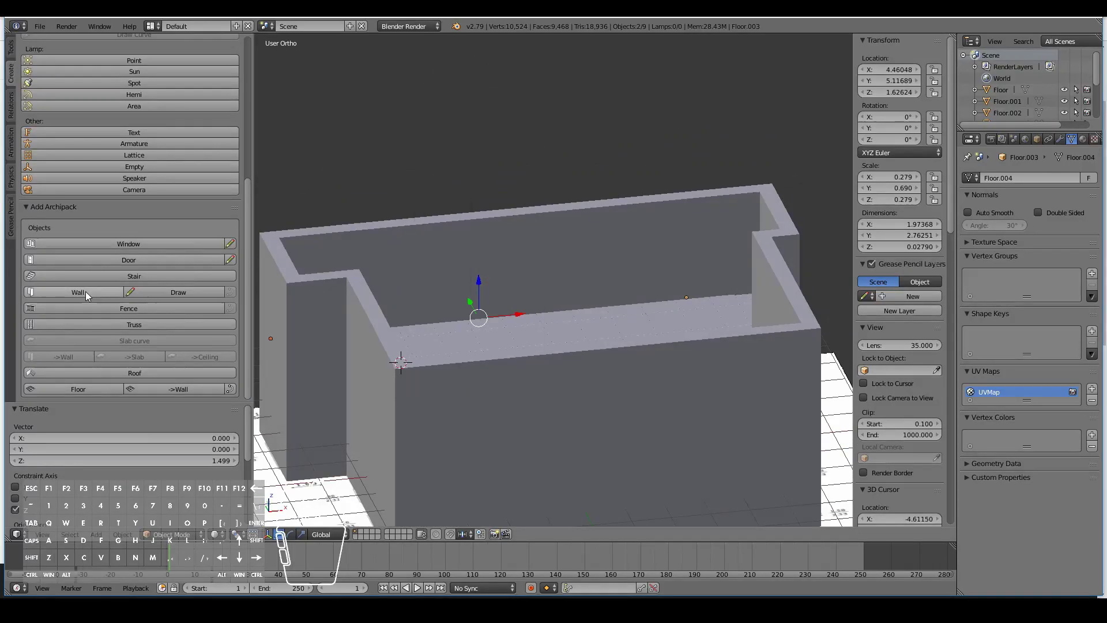
Step: Add a closed three-part wall, 0.20 wide and 1.65 high, around the ESSEN side on top of the house
click(86, 292)
key(KP_7)
scroll(362, 397, up, 4)
click(401, 226)
drag(402, 226, 306, 261)
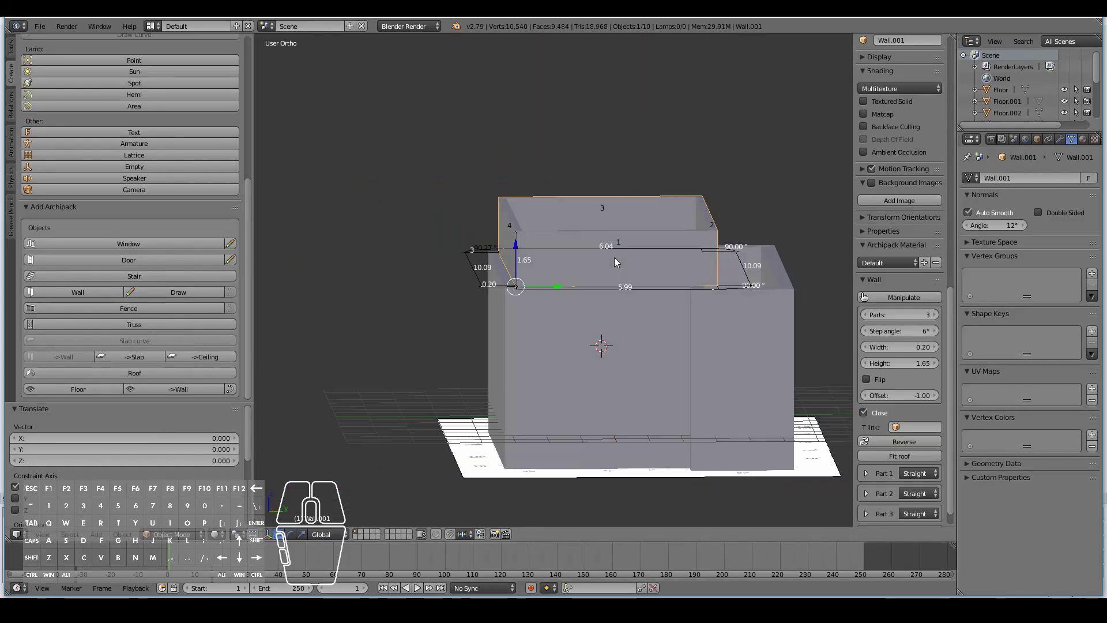
Step: Generate a 0.30 thick ceiling slab from the lower outer walls
middle_drag(615, 258, 619, 287)
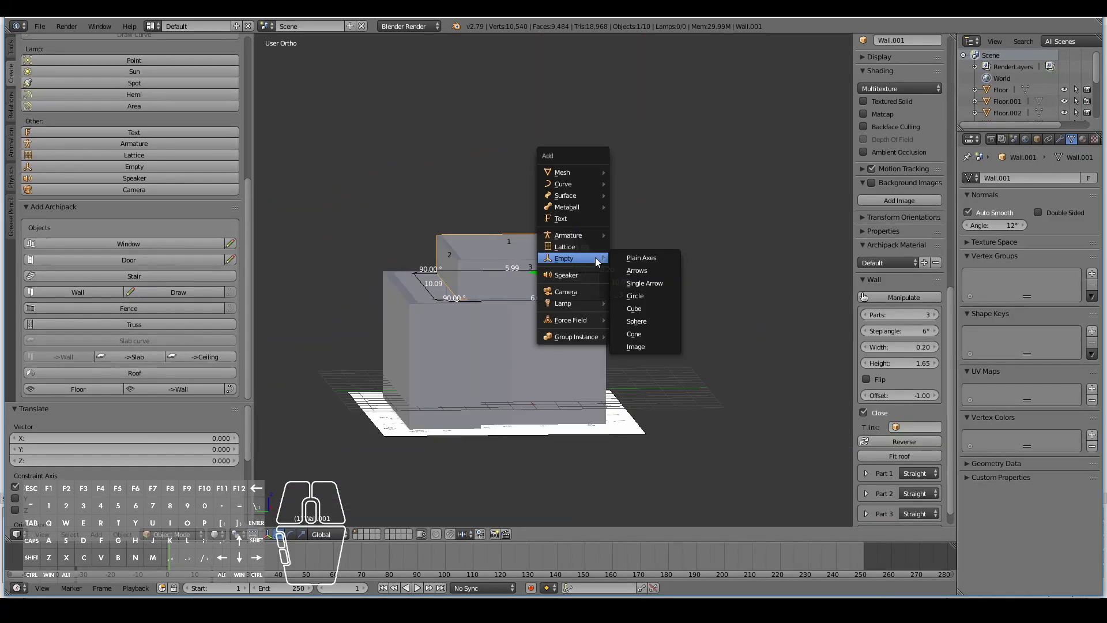
click(188, 357)
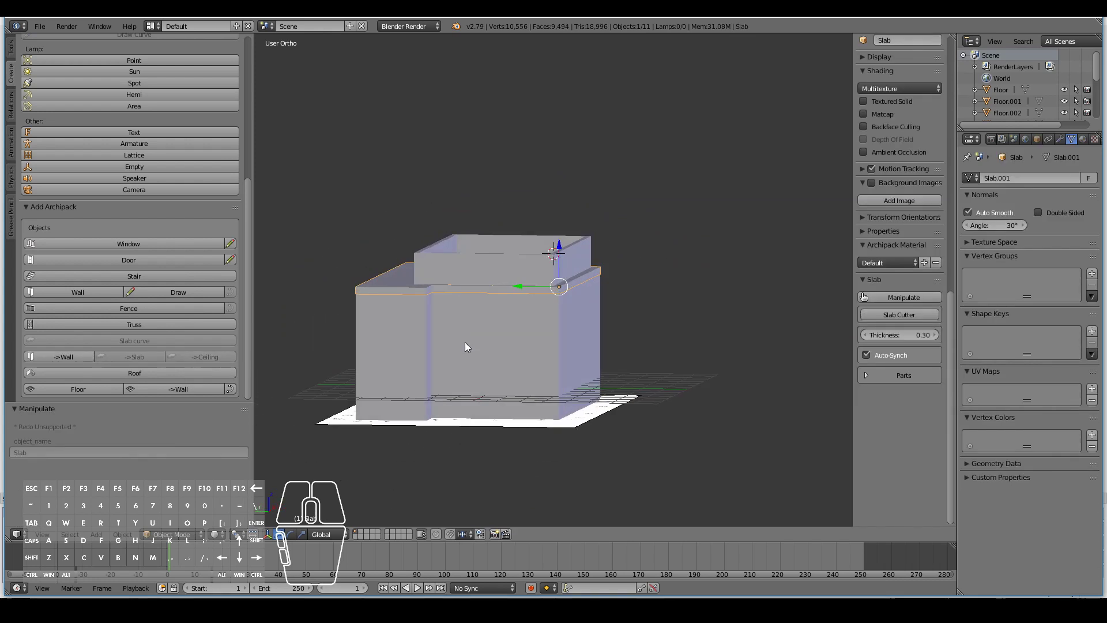
Step: Add a roof with the Square preset over the upper wall, set its altitude to 3.30 and extend its ridge along the house
click(148, 374)
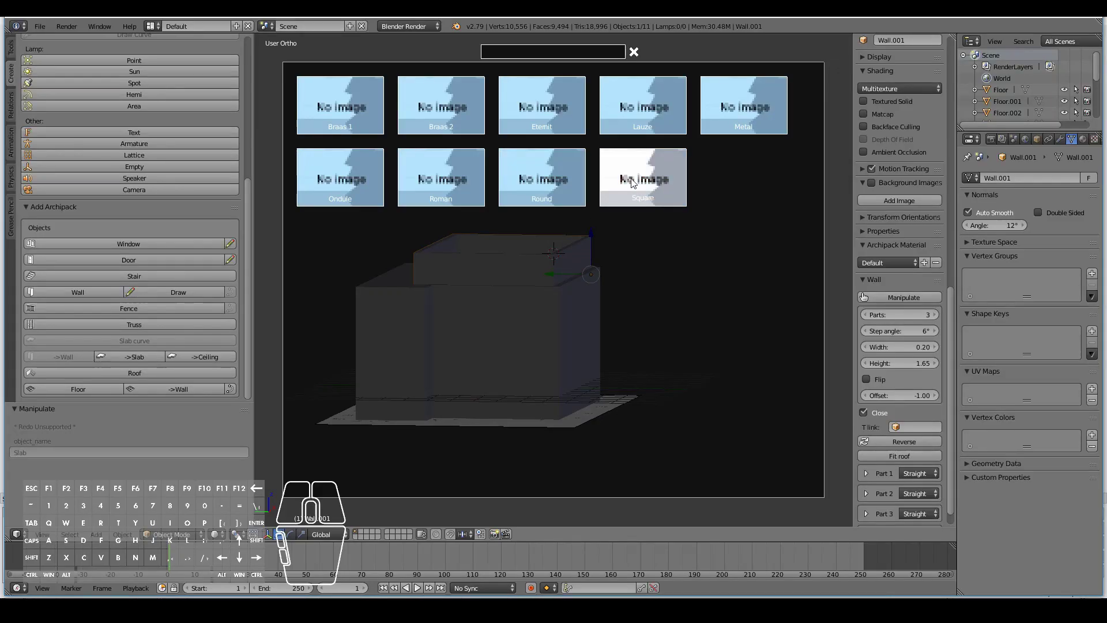
click(643, 173)
middle_drag(577, 259, 520, 293)
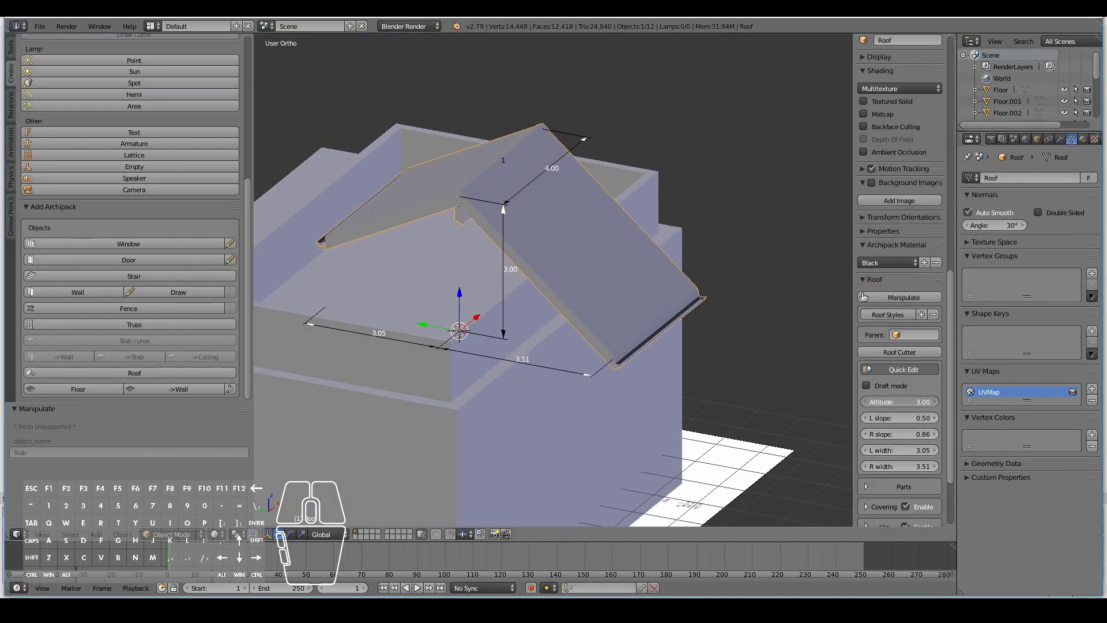
scroll(554, 277, up, 3)
drag(584, 124, 680, 69)
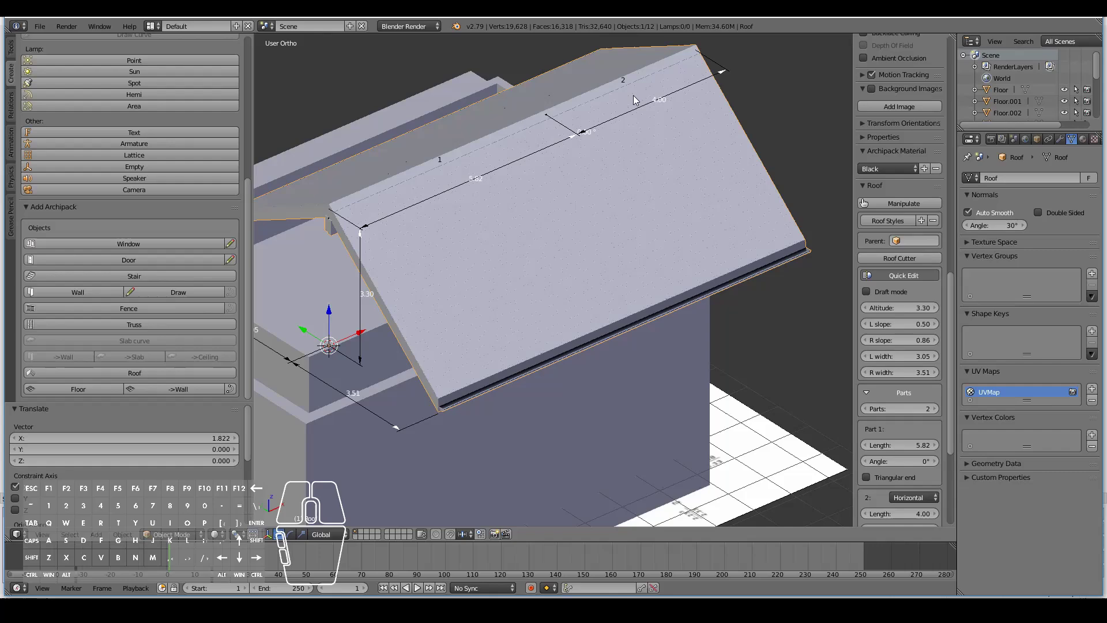
Step: Reshape the roof into one 10.69 long slope with L width 0, R slope 0.21 and R width 7.09, resting on the upper walls
scroll(620, 218, up, 2)
click(614, 213)
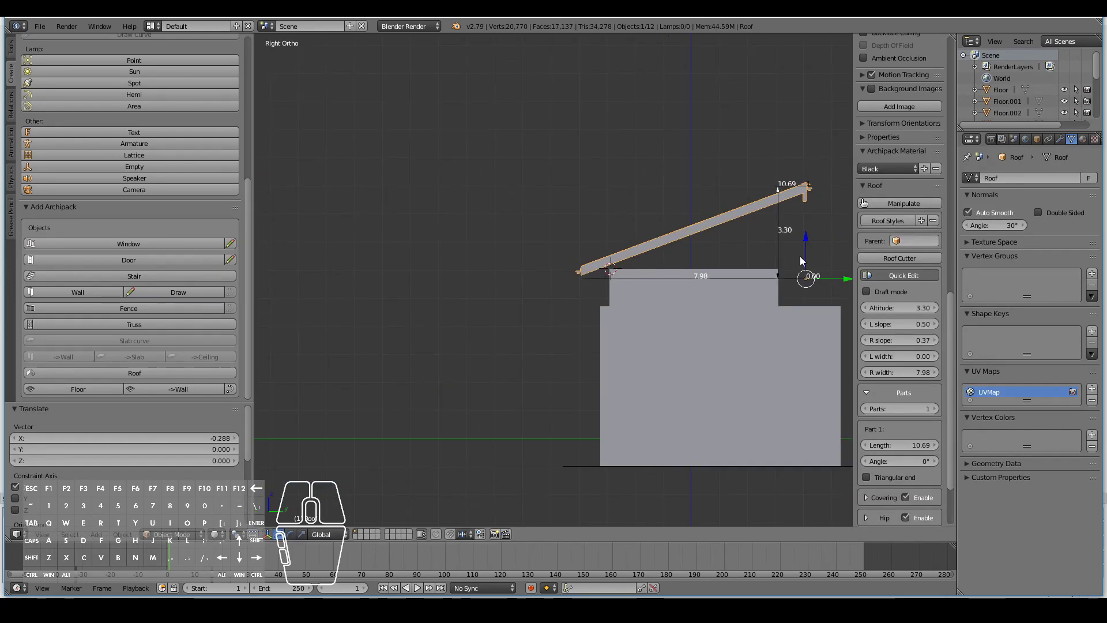
drag(915, 341, 899, 341)
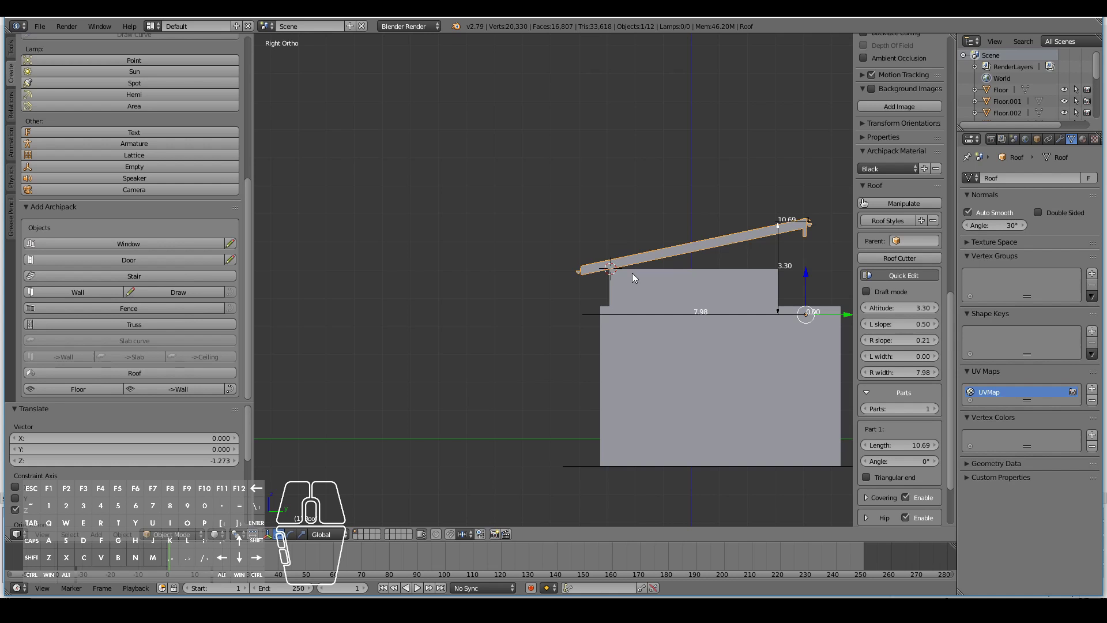
middle_drag(632, 272, 413, 337)
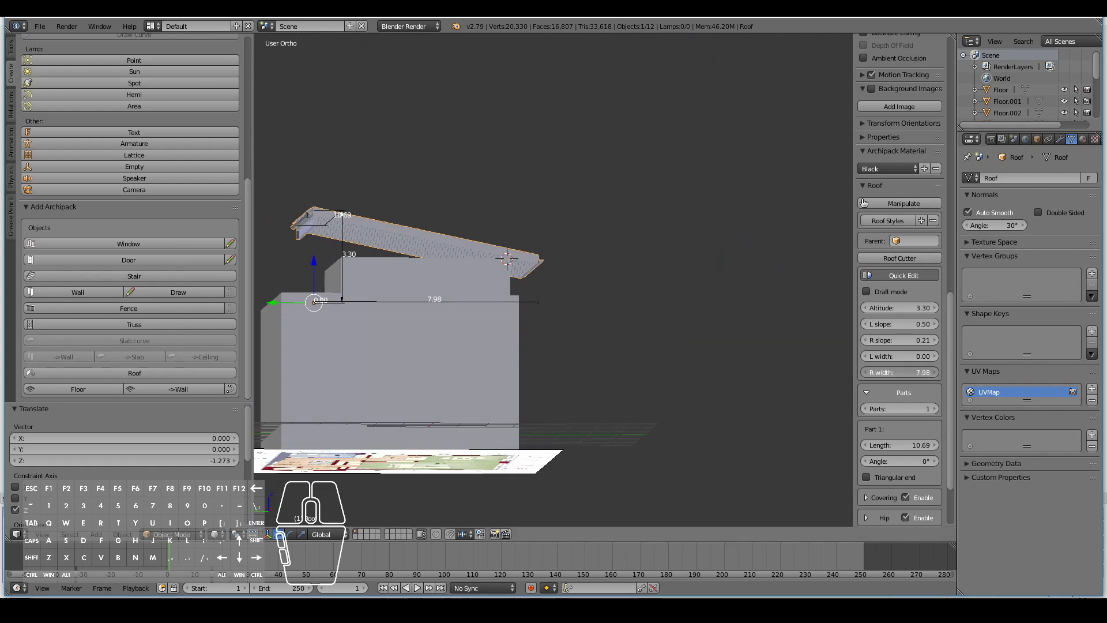
middle_drag(611, 404, 358, 277)
Step: Save the project as a blend file in the Houses folder
click(40, 26)
click(55, 124)
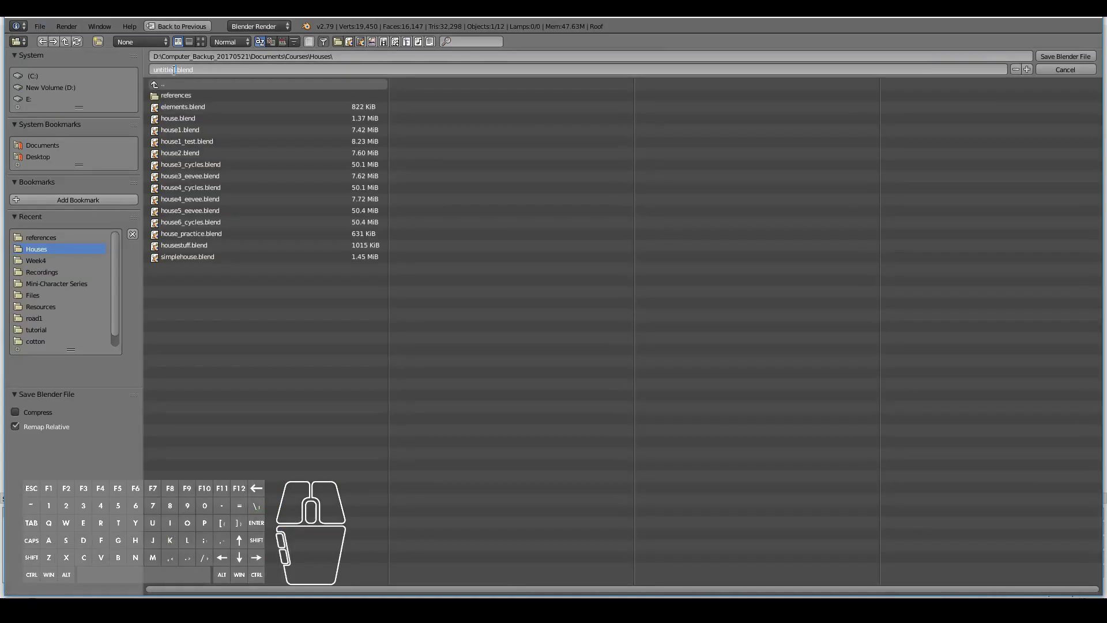
click(1068, 56)
Step: Add an Archipack window with the 120x110 flat 2 preset and place it on the long outer wall
middle_drag(587, 330, 518, 392)
click(127, 244)
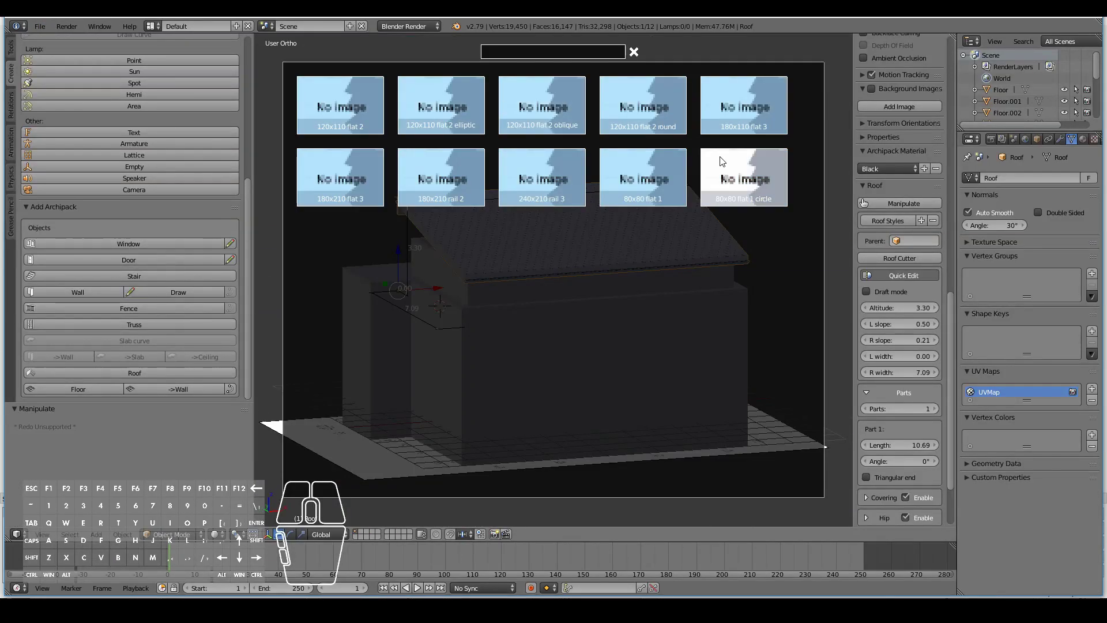
click(316, 110)
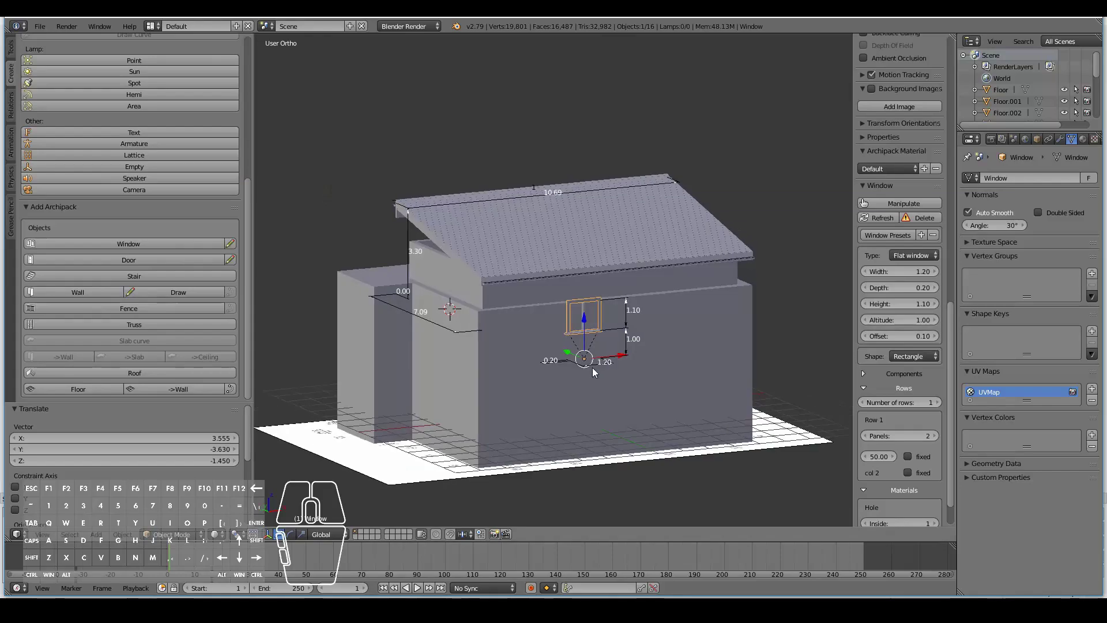
key(KP_Decimal)
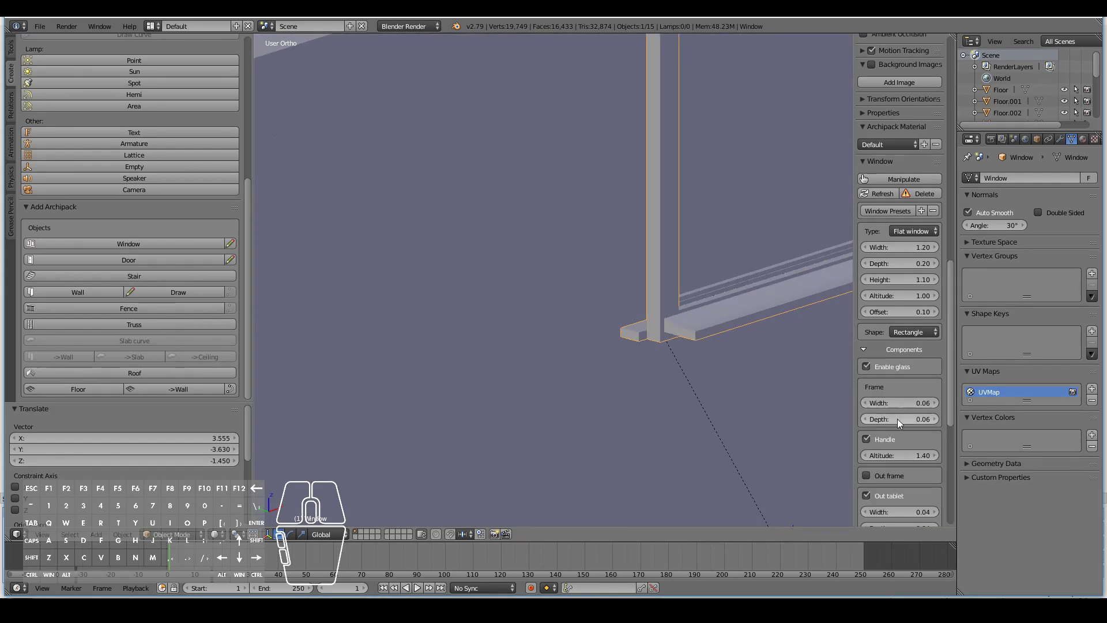
Step: Rotate the window 180° around Z and give it one panel, no handle or out tablet, and an in tablet height of 0.12
click(866, 452)
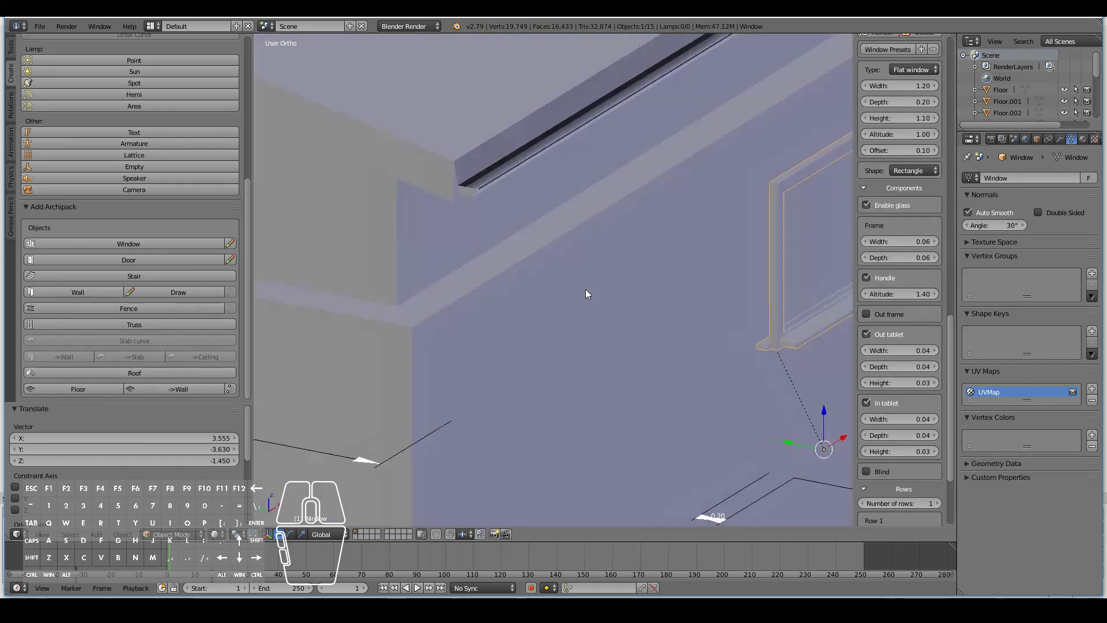
text(rz180)
key(Return)
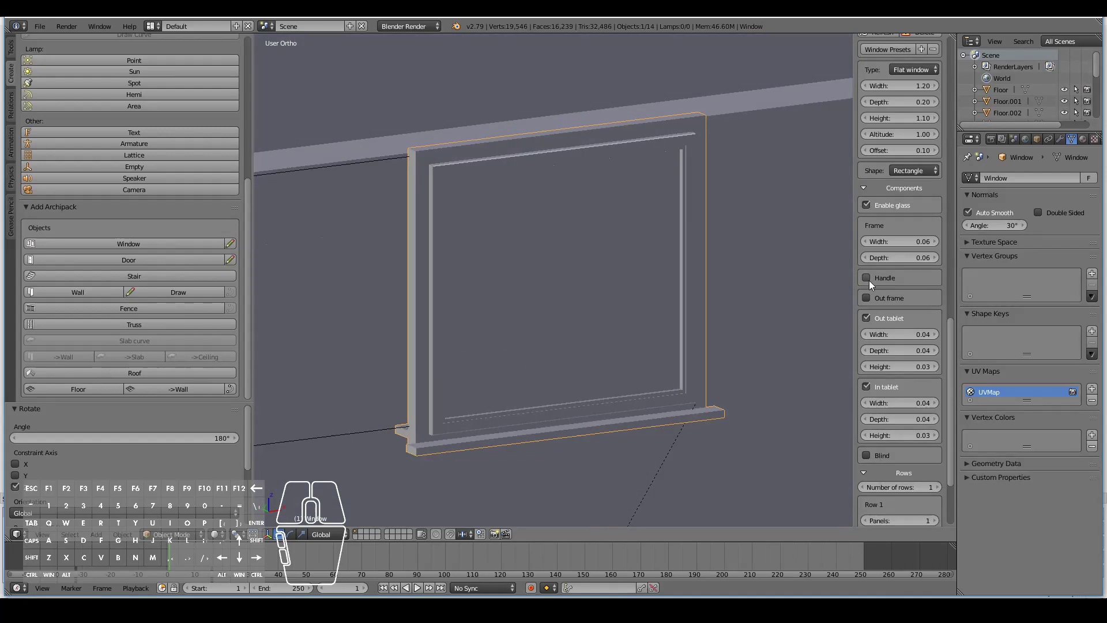
click(866, 455)
key(ctrl+z)
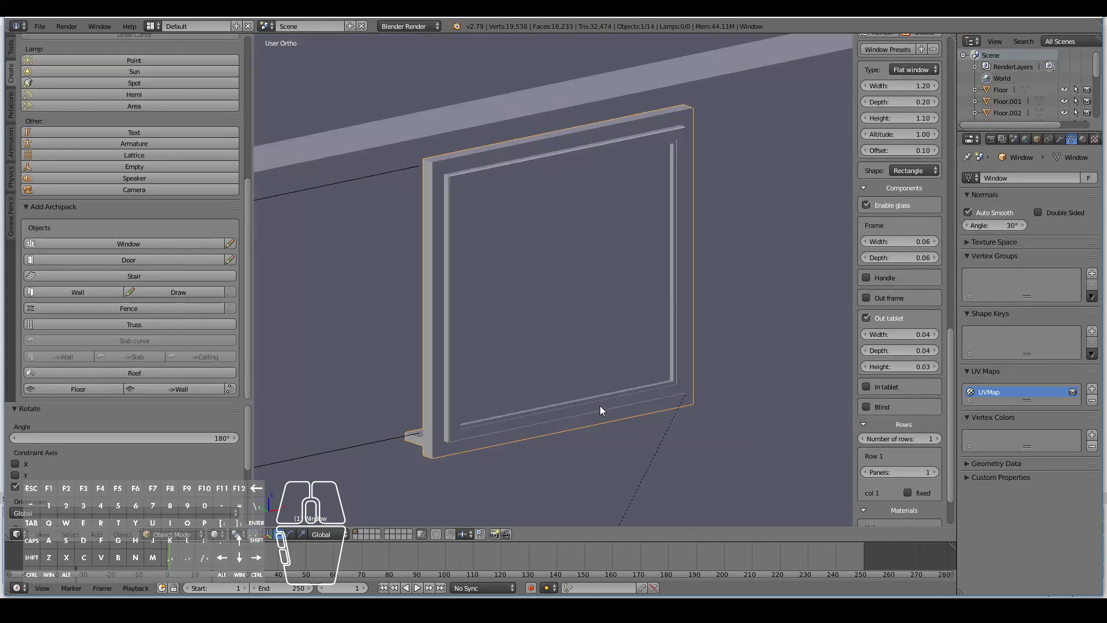
key(ctrl+z)
key(Home)
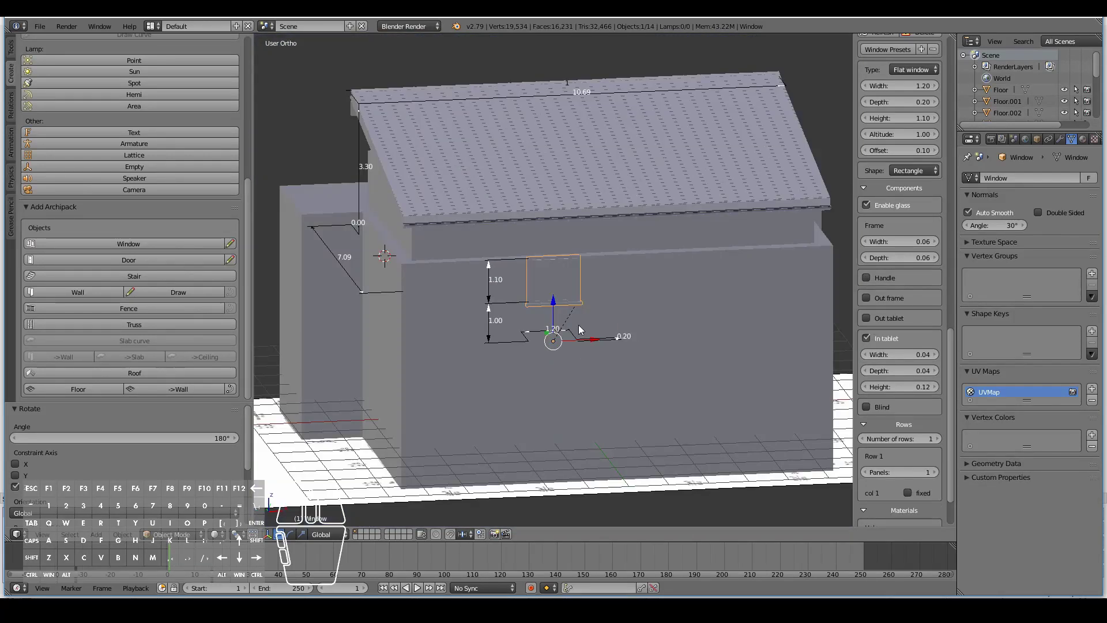
Step: Lower the window along Z and move it to the bottom corner of the house, using closest snapping
key(KP_1)
middle_drag(621, 396, 520, 417)
key(ctrl+z)
key(ctrl+z)
key(KP_Decimal)
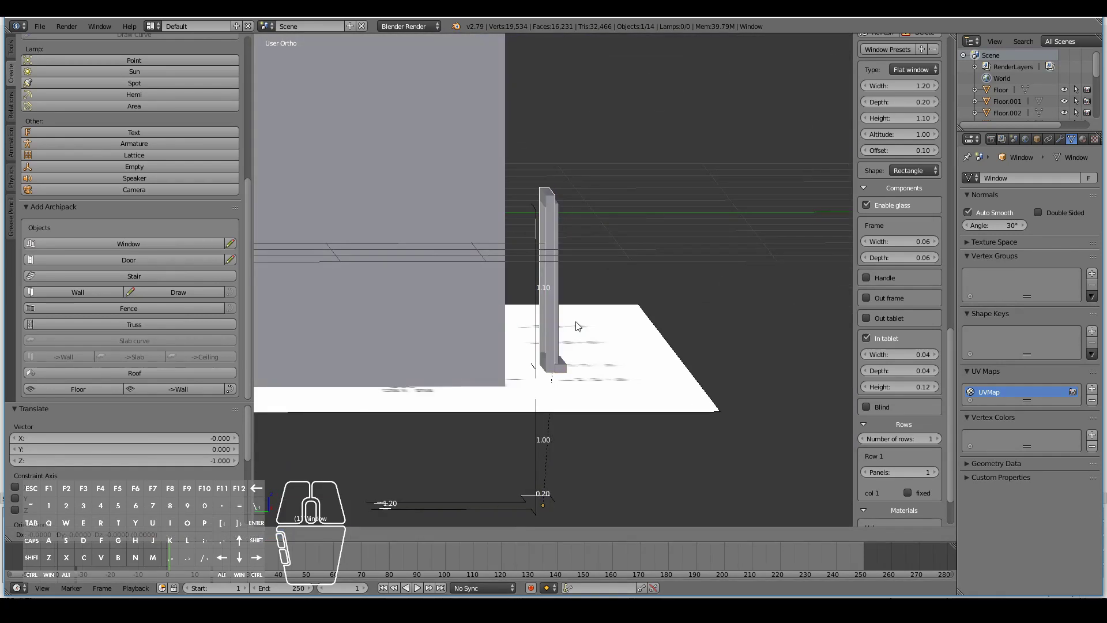
click(485, 494)
key(ctrl+z)
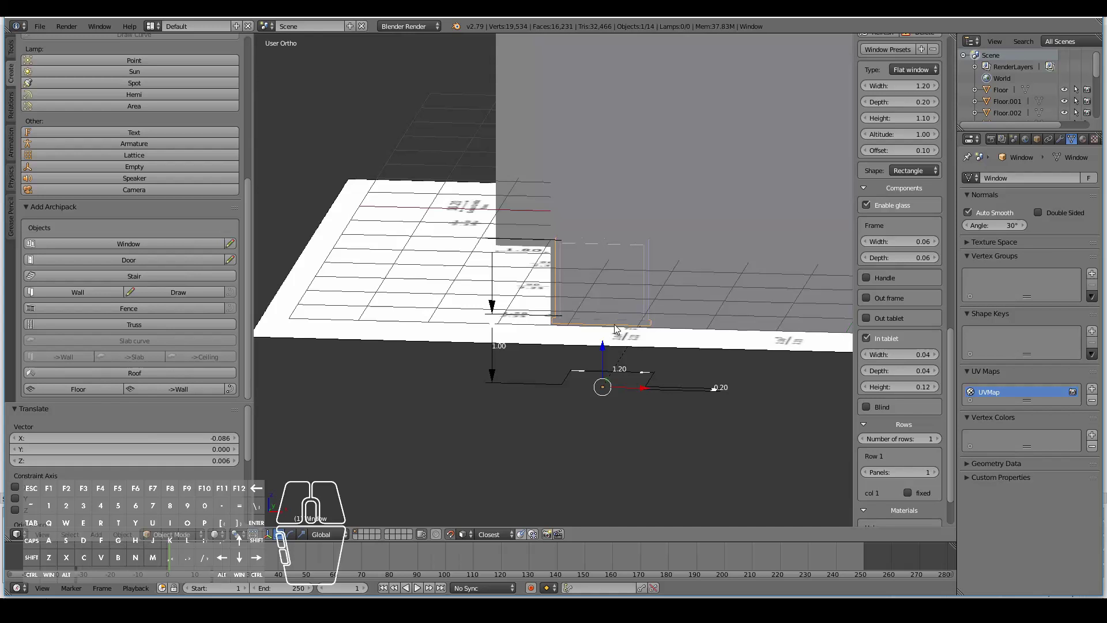
Step: Set the window's width to 1.76 and frame width to 0.15, and align it with the plan's fixed window below ESSEN
key(KP_1)
middle_drag(588, 340, 895, 346)
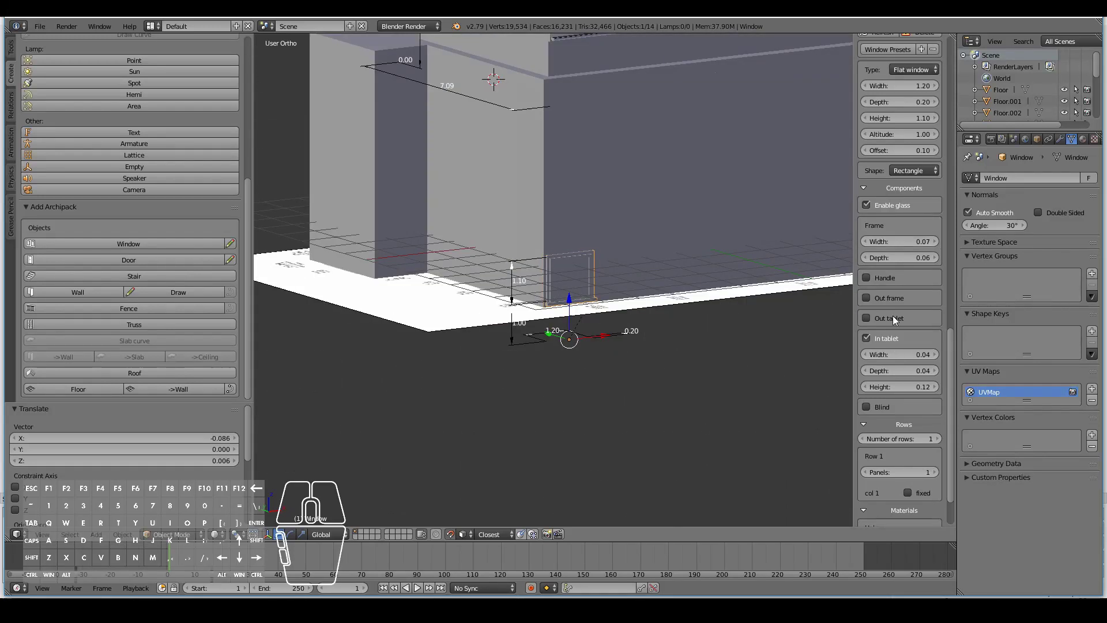
ctrl+scroll(890, 378, up, 1)
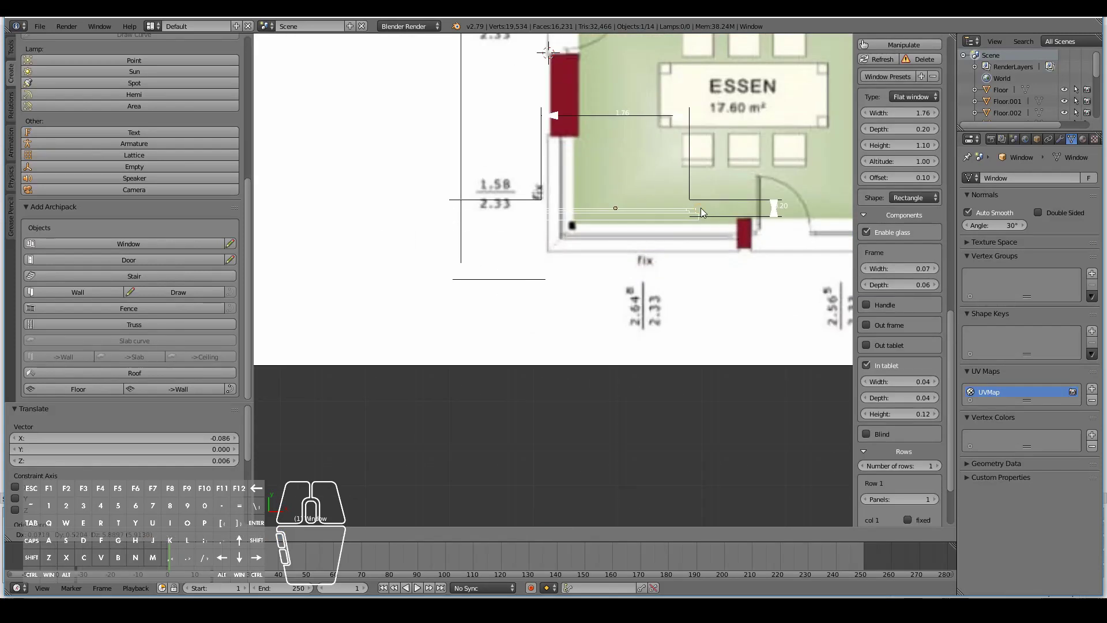
key(g)
scroll(664, 275, up, 3)
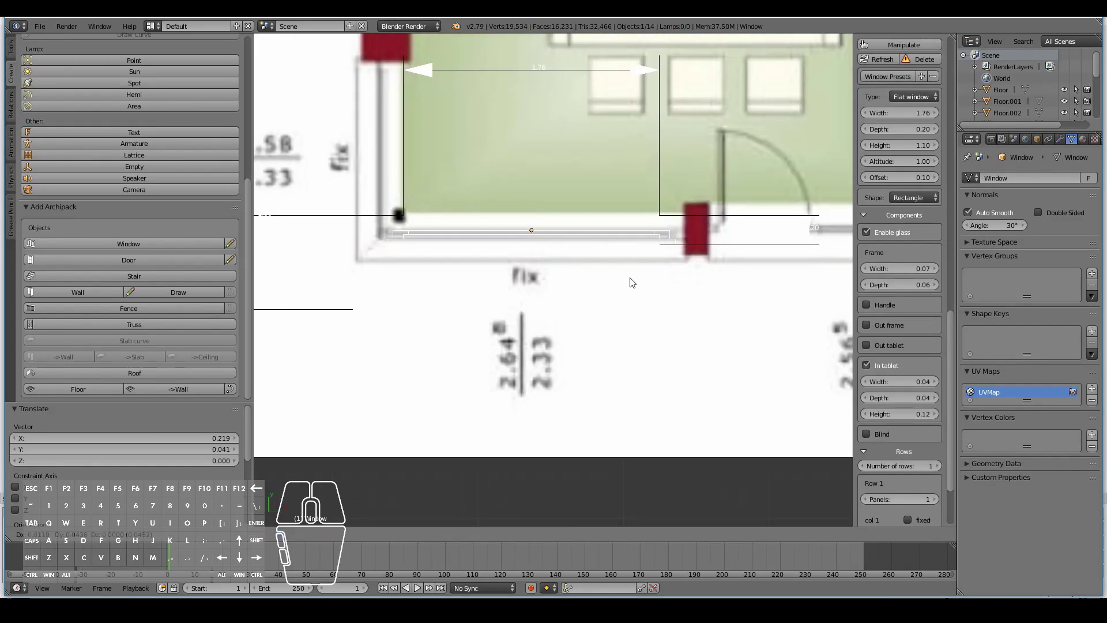
drag(907, 277, 922, 276)
Step: Lower the window about 5.74 along Z in the front wireframe view to the ground floor level
key(KP_1)
key(g)
key(z)
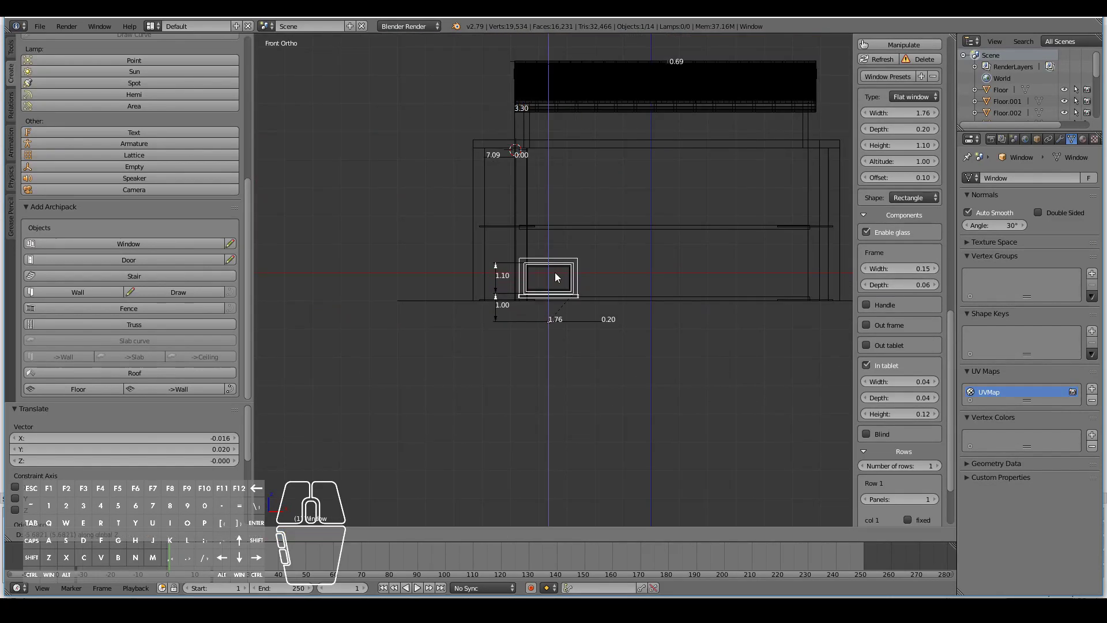
click(554, 272)
middle_drag(555, 272, 639, 290)
scroll(396, 277, up, 8)
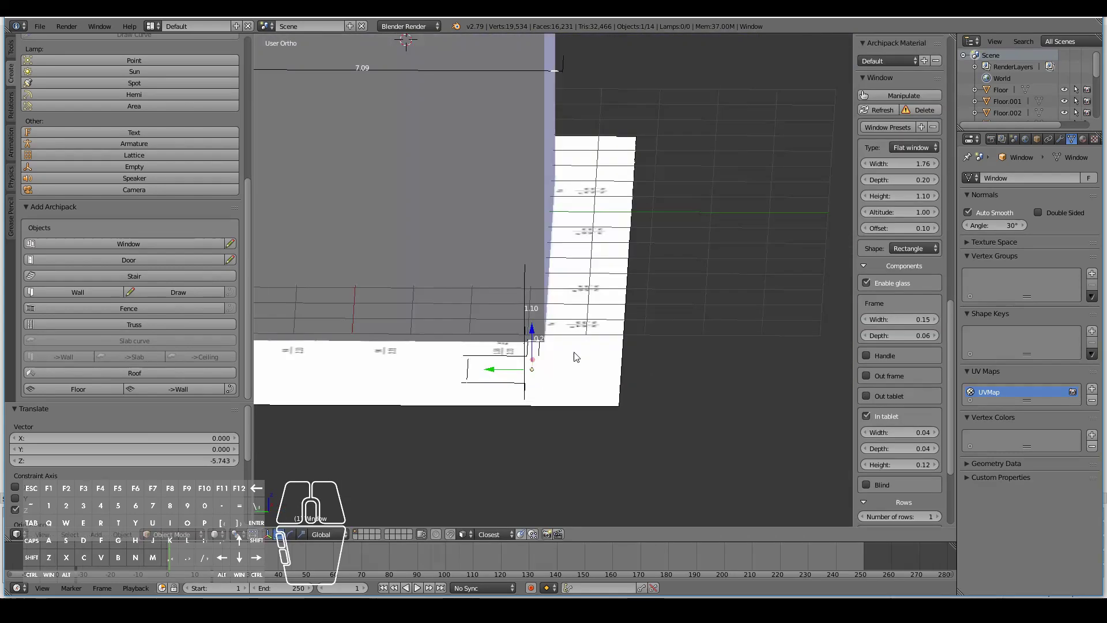
scroll(413, 344, down, 8)
Step: Set the window's frame width to 0.06, width to 1.94 and height to 2.38, and lower it about 0.12 onto the floor
click(479, 216)
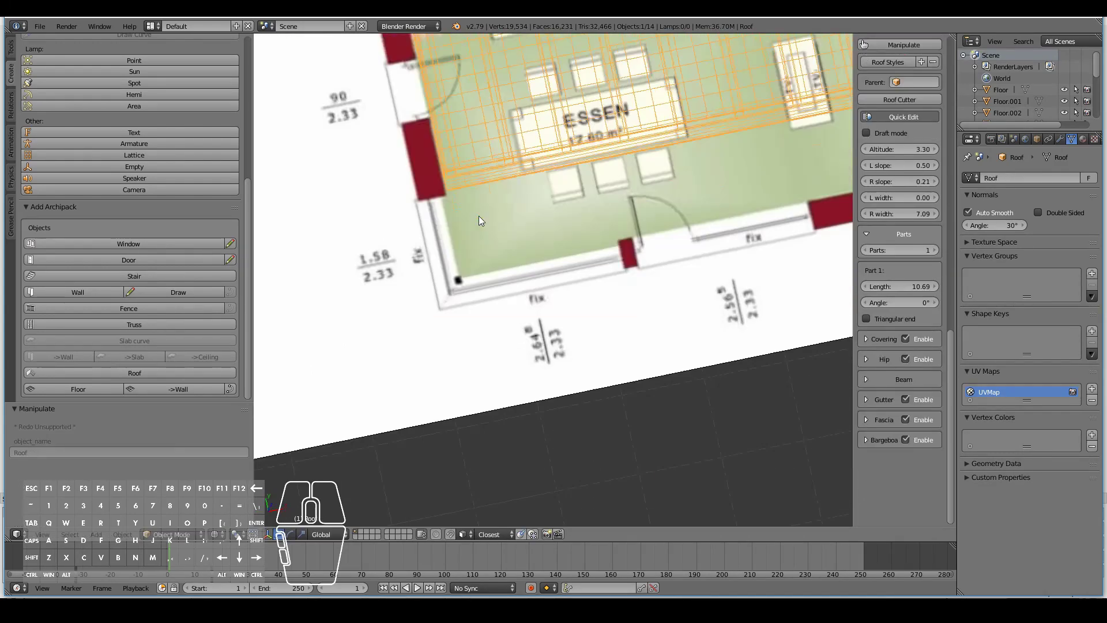
middle_drag(478, 216, 753, 83)
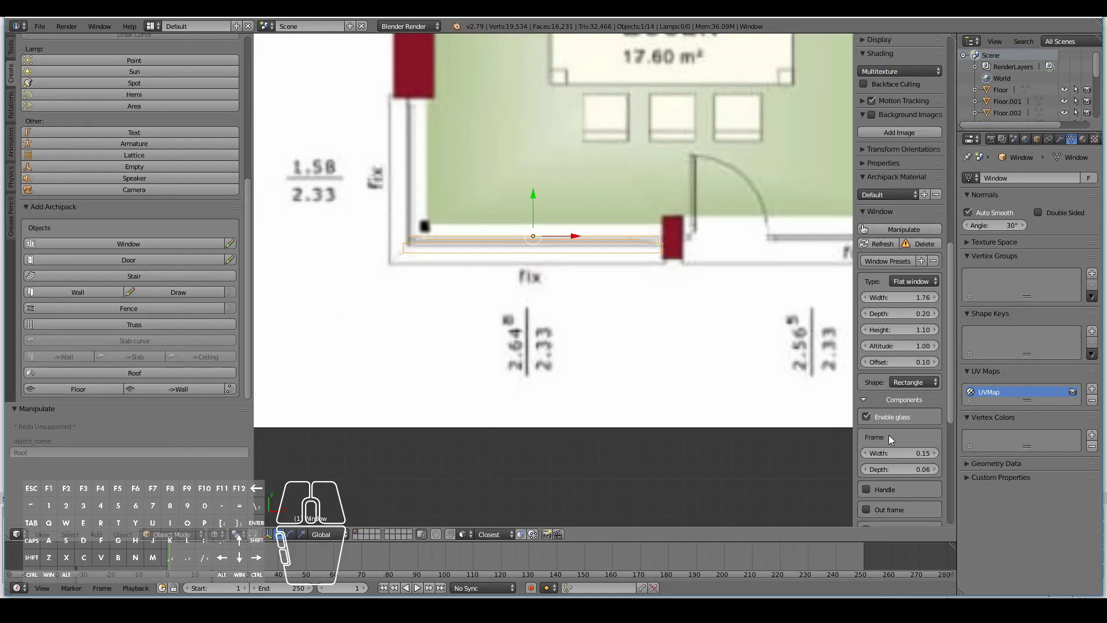
scroll(886, 435, up, 2)
key(KP_1)
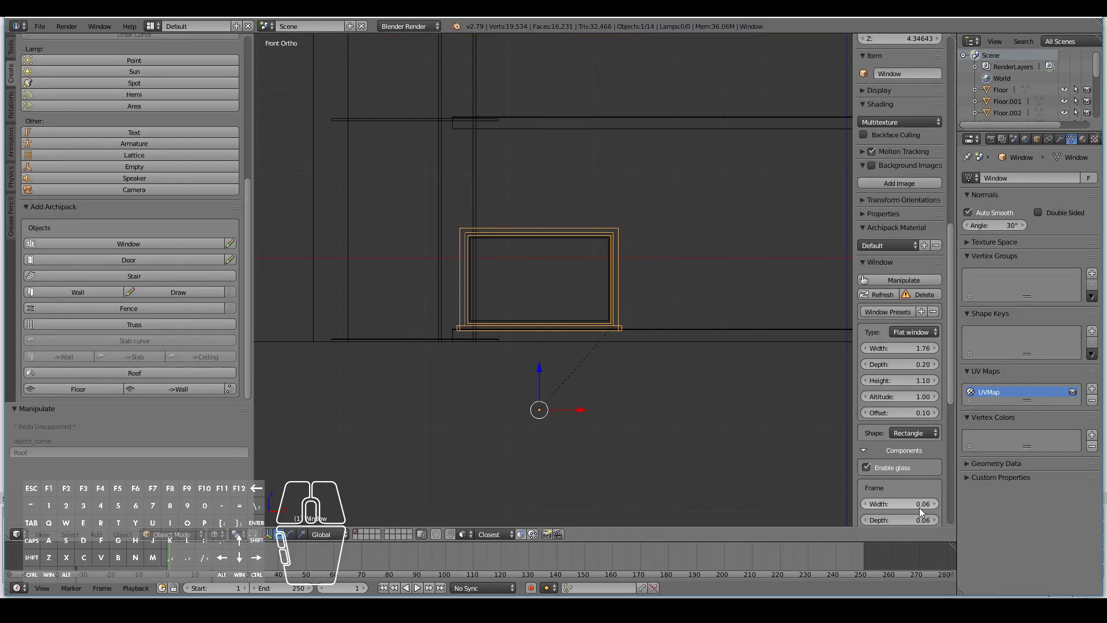
click(702, 316)
key(KP_7)
key(KP_1)
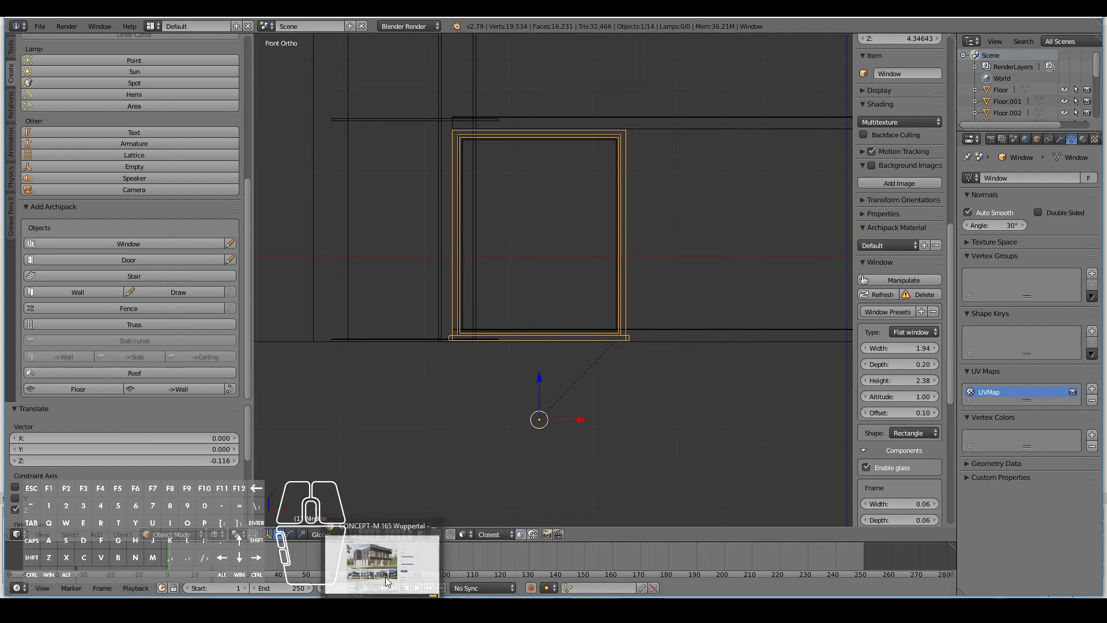
Step: Check the CONCEPT-M 165 Wuppertal reference page and delete the duplicate of the ground floor window
click(386, 582)
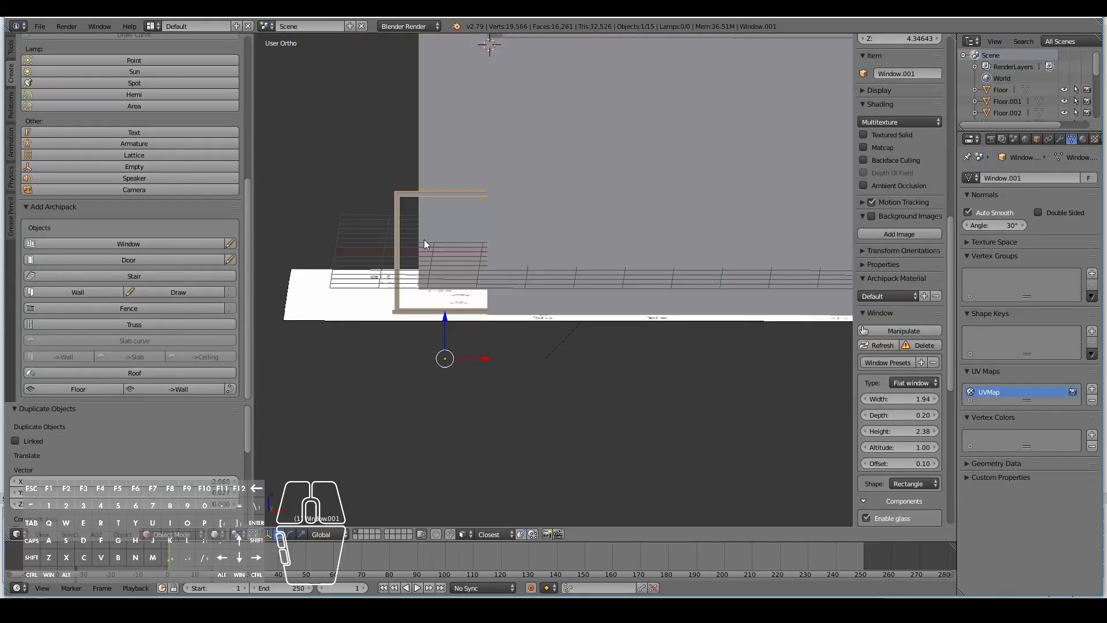
key(KP_7)
key(KP_1)
key(Delete)
Step: Save the corner window's settings as a new window preset
middle_drag(552, 213, 518, 302)
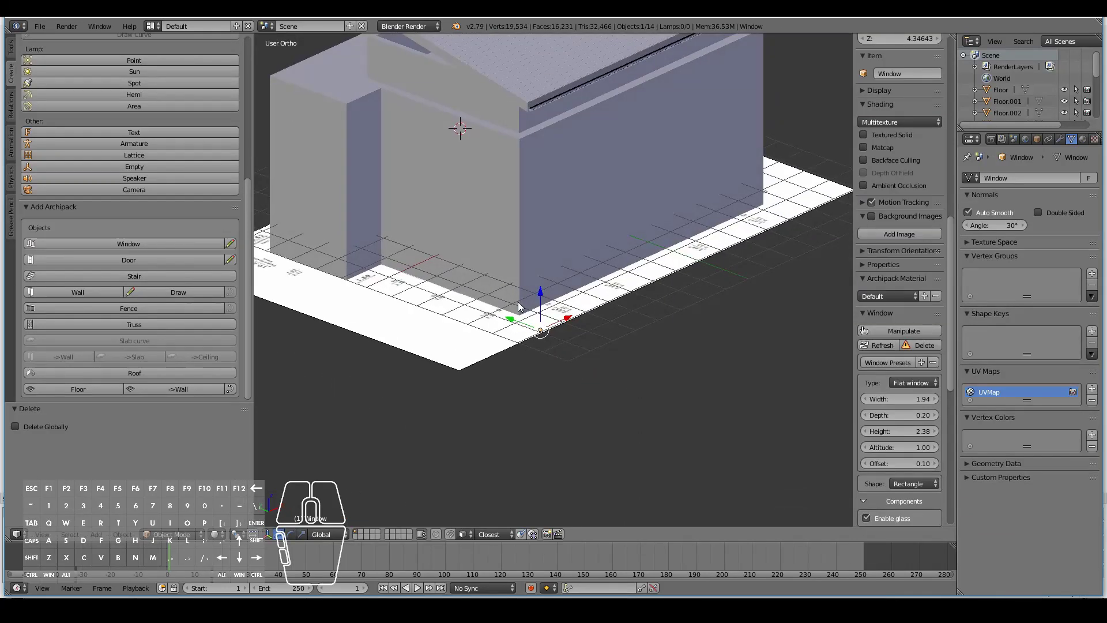
key(KP_7)
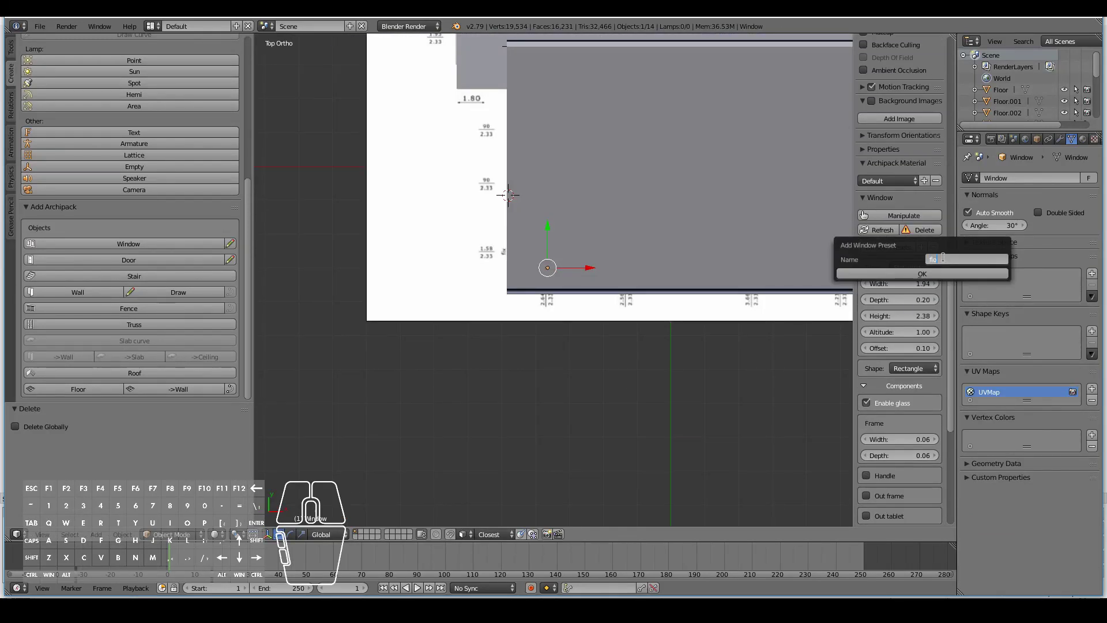
key(Return)
middle_drag(576, 265, 496, 219)
key(KP_7)
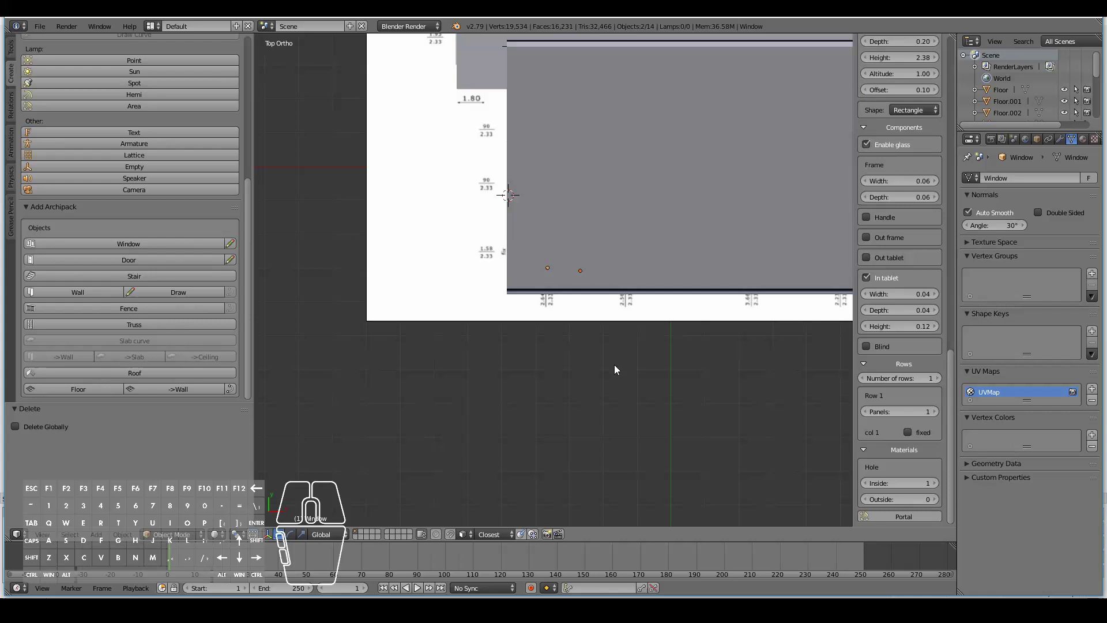
middle_drag(614, 364, 623, 349)
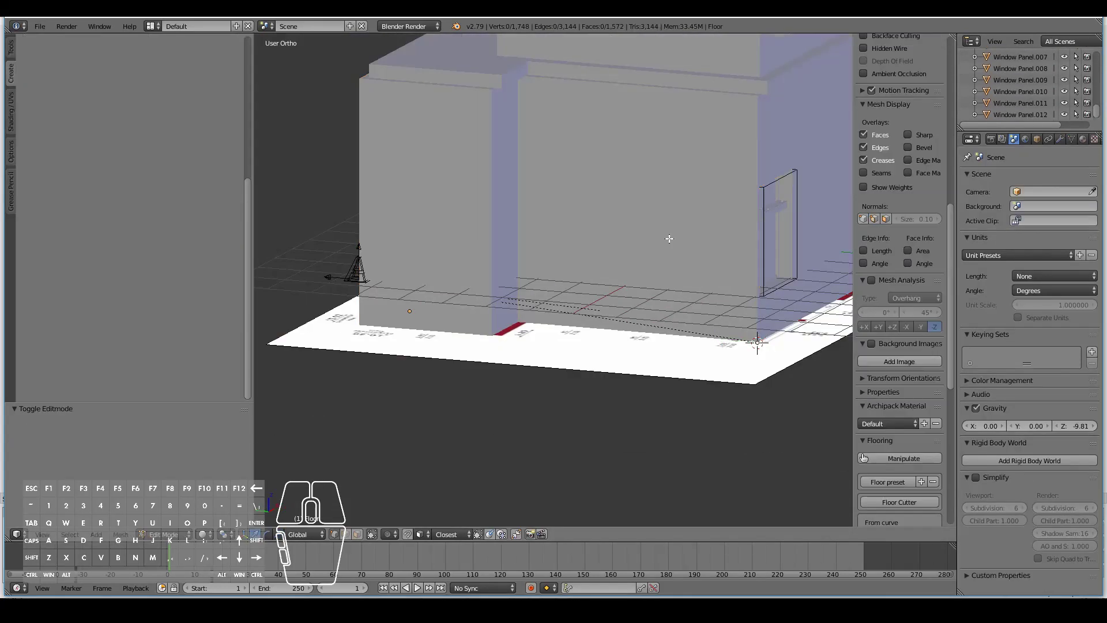
Step: Check the floor piece in local view, and select the corner window, setting its depth to 0.41 and altitude to 0.17
key(KP_Divide)
key(KP_Divide)
key(KP_Divide)
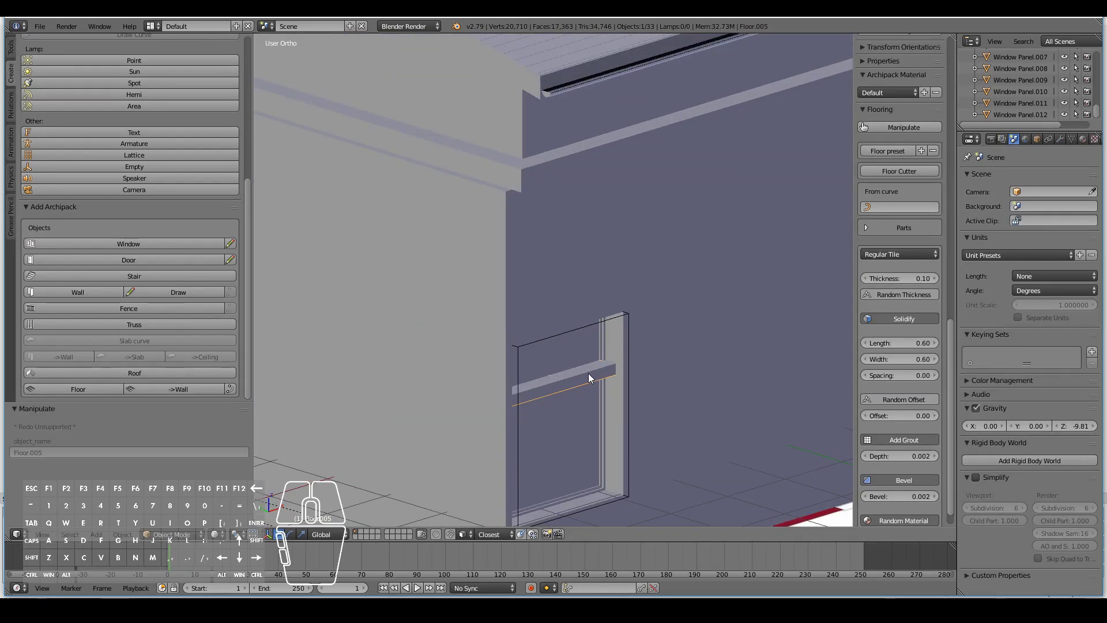
right_click(538, 349)
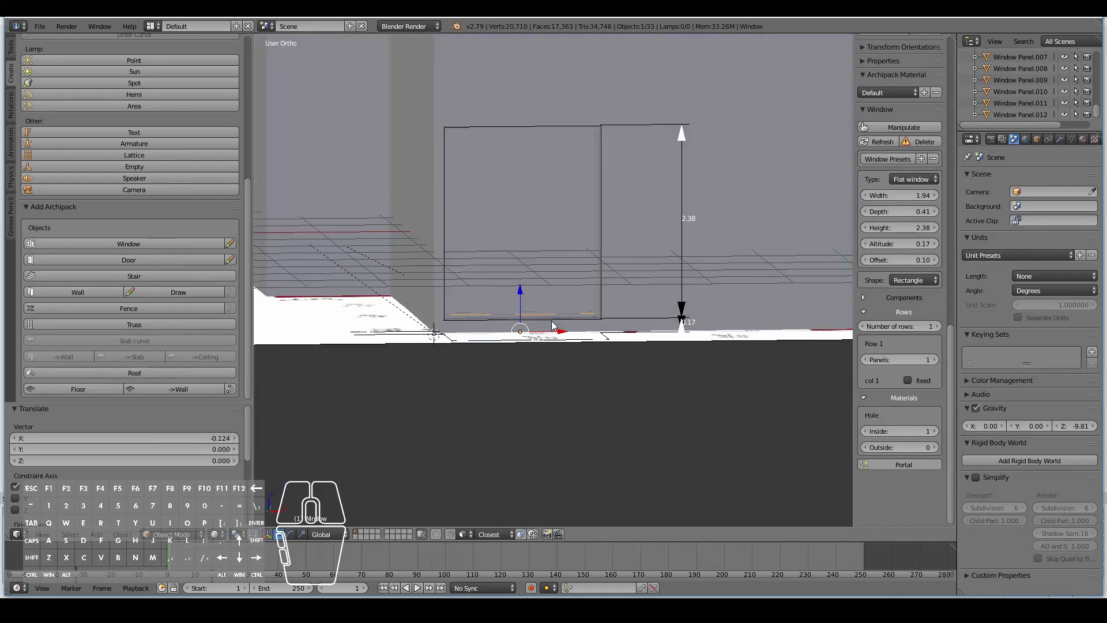
Step: Set the corner window's height to 2.27, shift it about 0.11 toward the corner and widen it to 2.22 against the floor plan
scroll(659, 158, down, 3)
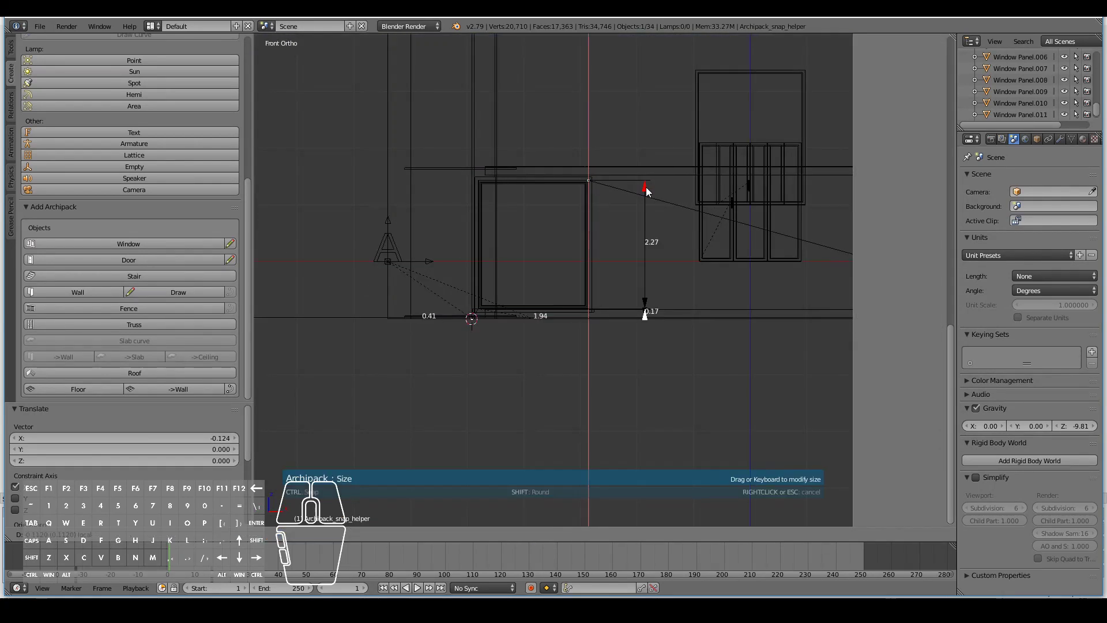
key(KP_7)
scroll(597, 349, up, 4)
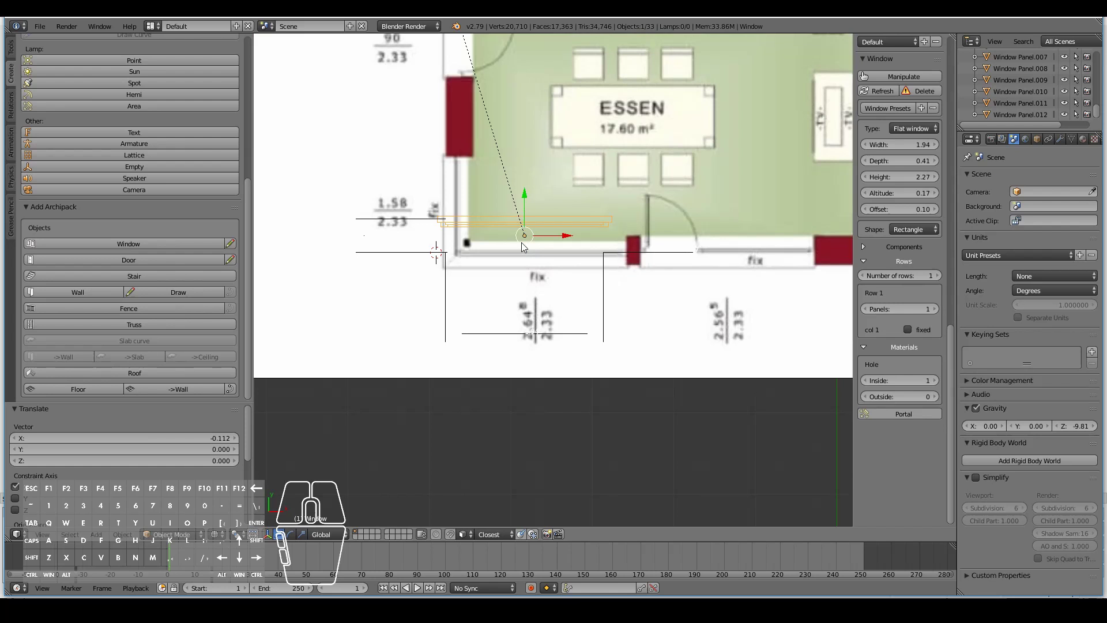
drag(597, 349, 620, 347)
middle_drag(620, 347, 561, 251)
scroll(553, 282, up, 3)
Step: Inspect the corner window and its wall opening in local view
right_click(561, 252)
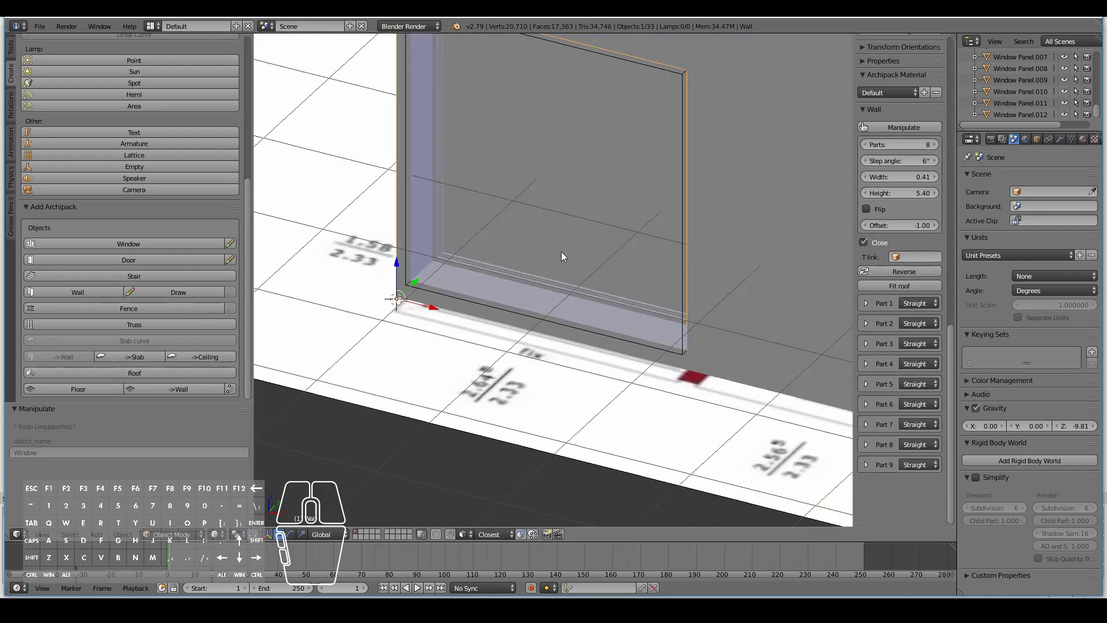
key(KP_Divide)
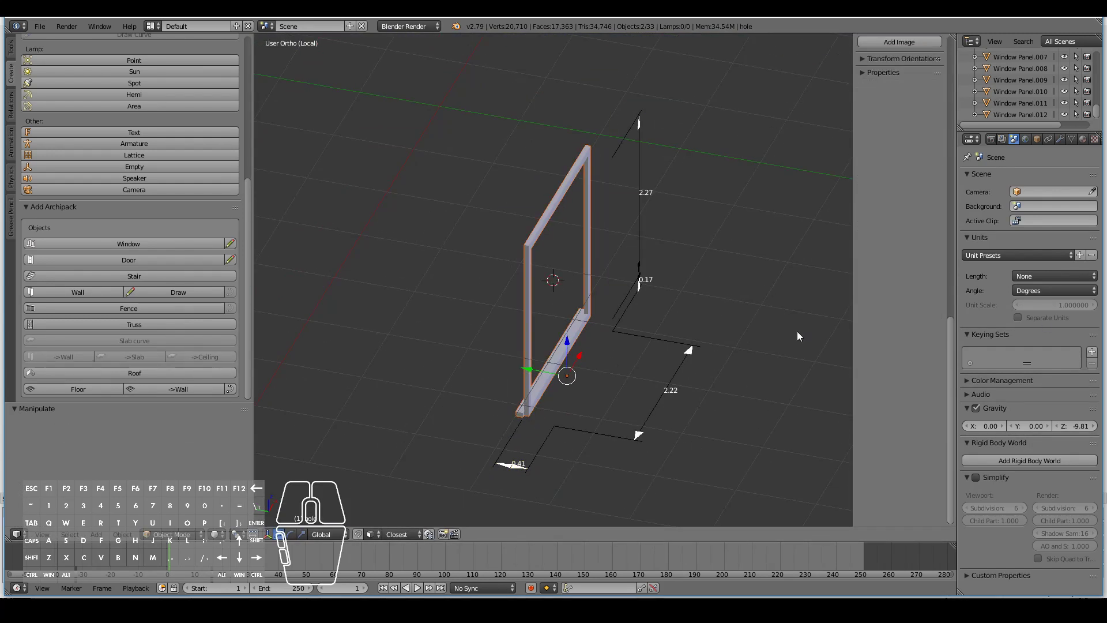
key(KP_Divide)
Step: Set the outer wall's width to 0.38 and its offset to 0.00
right_click(480, 281)
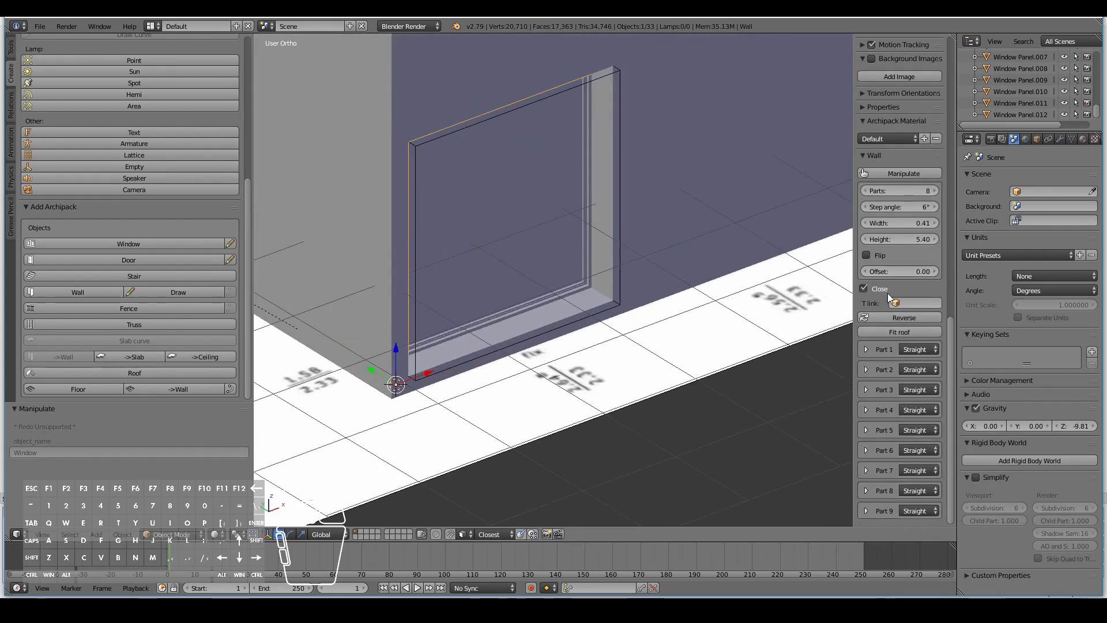
scroll(554, 379, down, 6)
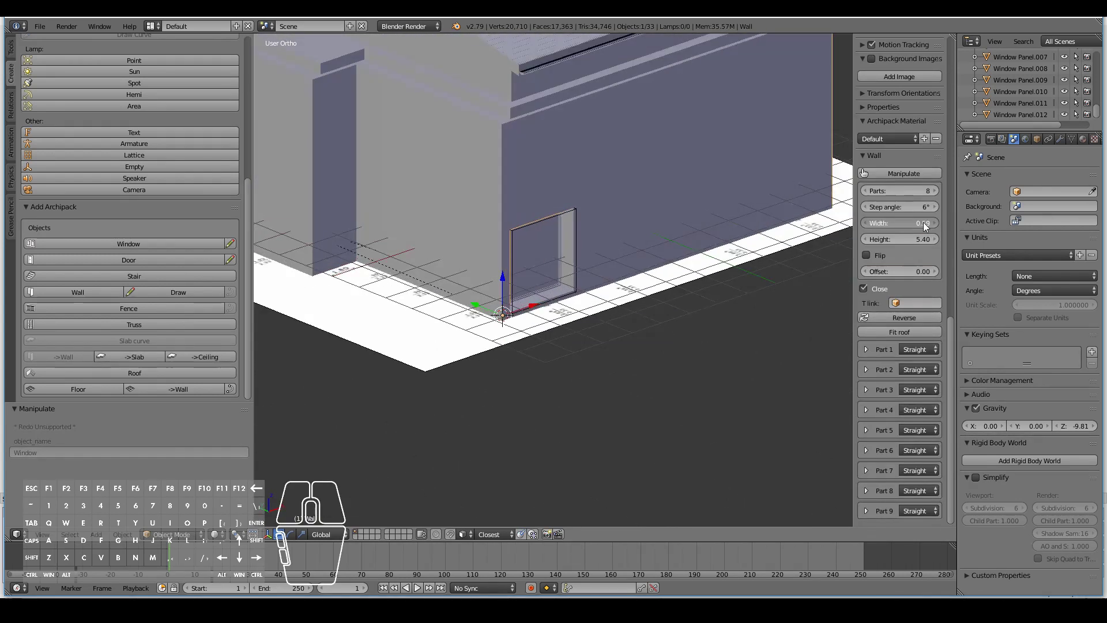
drag(923, 222, 917, 224)
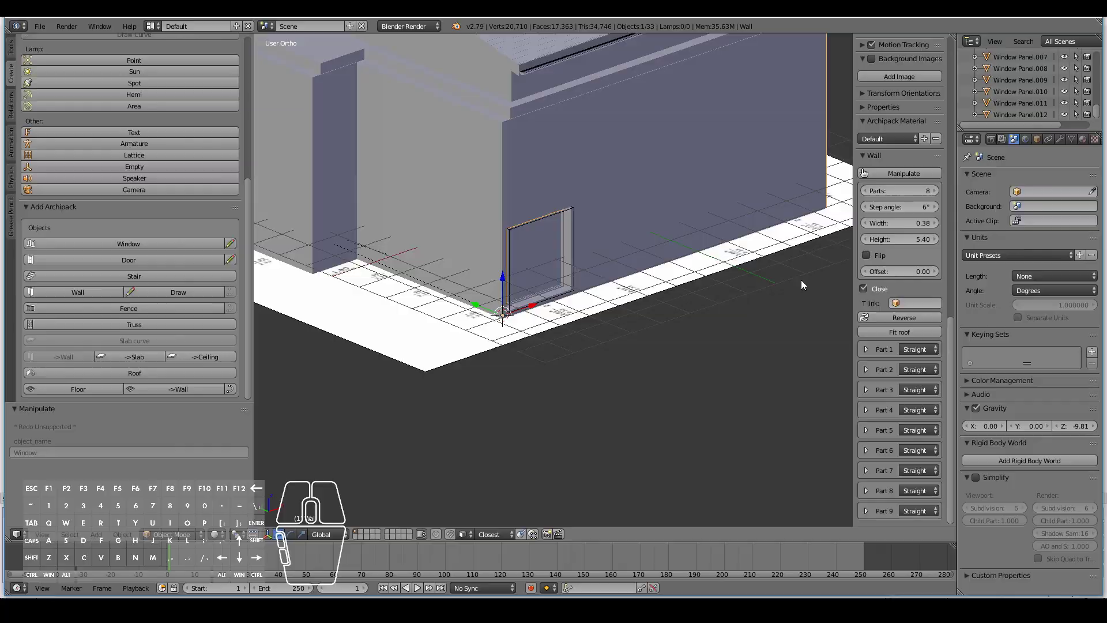
click(380, 594)
Step: Set the corner window's depth to 0.19 and offset to 0.11 so it fits the thinner wall
scroll(572, 387, up, 5)
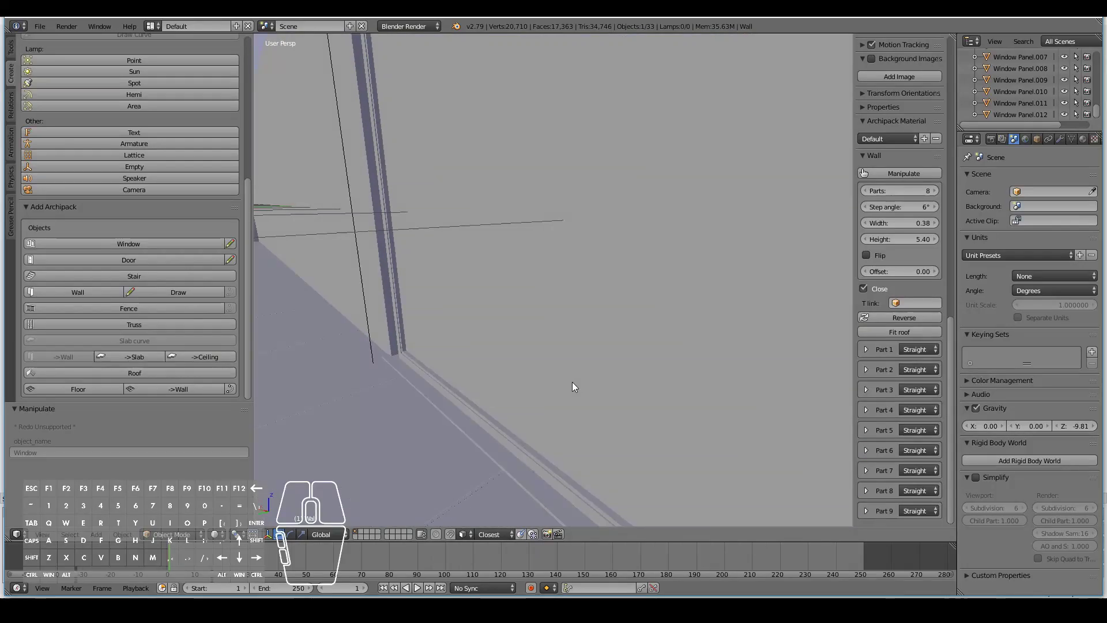
scroll(910, 424, up, 4)
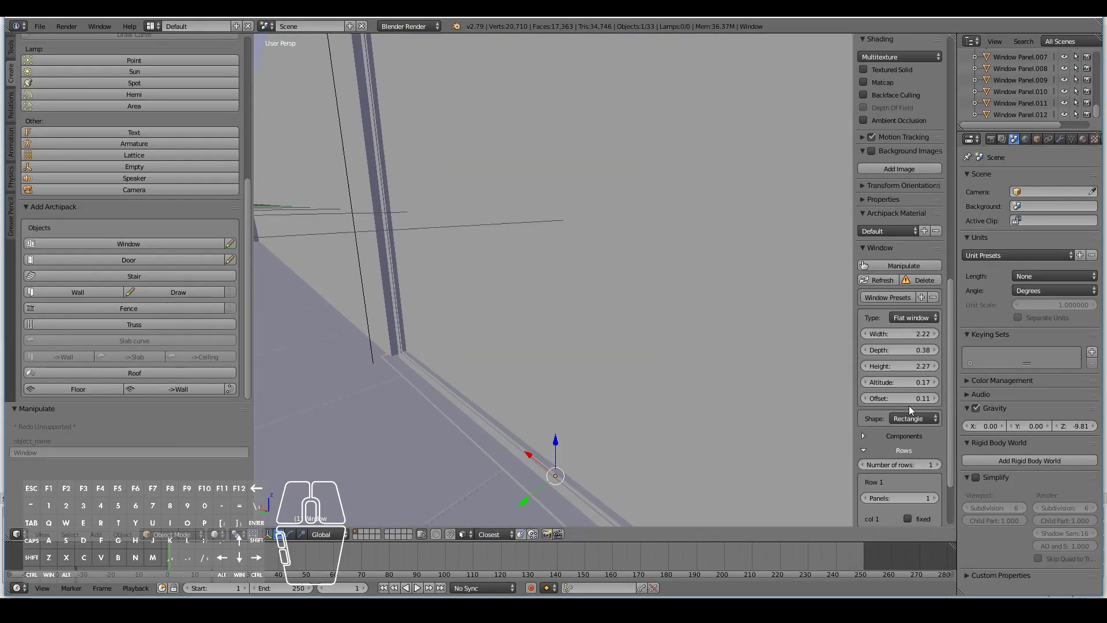
scroll(662, 415, down, 5)
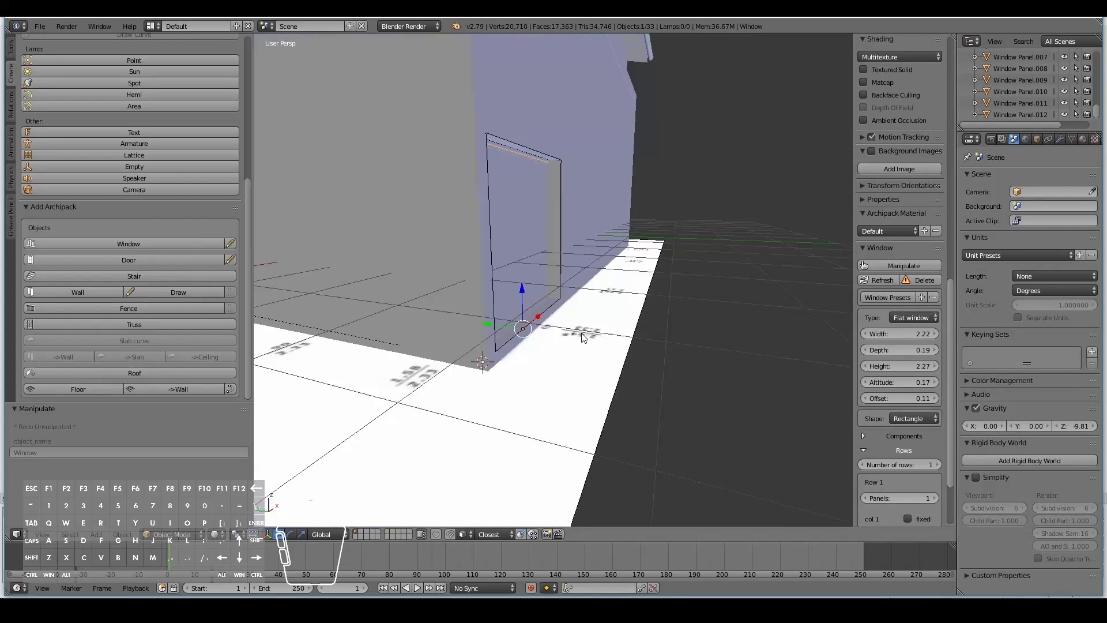
Step: Draw a window from the Mainwindow preset on the adjoining wall around the same corner
scroll(466, 357, up, 3)
mouse_move(466, 357)
middle_down()
mouse_move(545, 341)
mouse_move(452, 242)
middle_up()
click(230, 243)
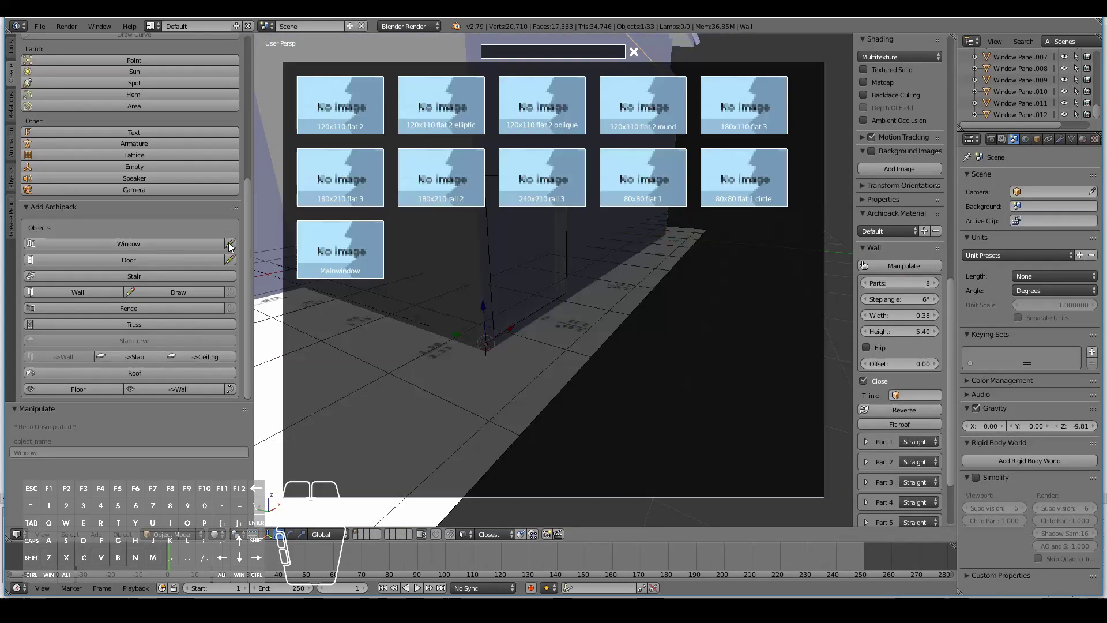
click(438, 179)
mouse_move(428, 302)
middle_down()
mouse_move(440, 310)
mouse_move(518, 192)
middle_up()
key(Escape)
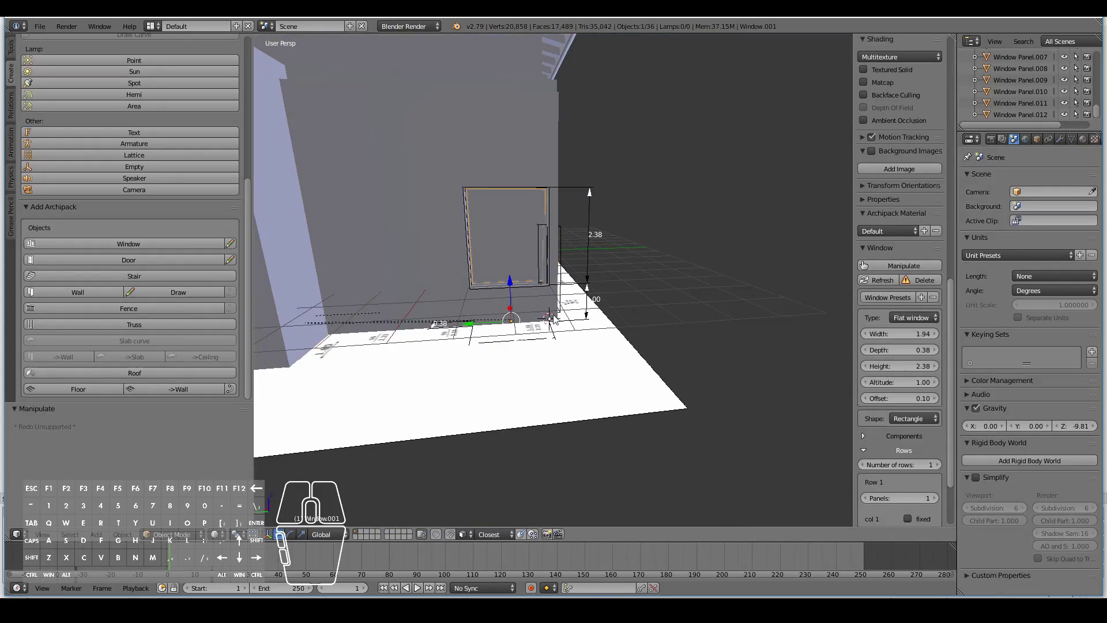
Step: Move the adjoining window about 0.84 along X and set its depth to 0.21, height to 2.28 and altitude to 0.16
drag(552, 319, 519, 323)
middle_drag(519, 323, 496, 357)
scroll(519, 346, up, 4)
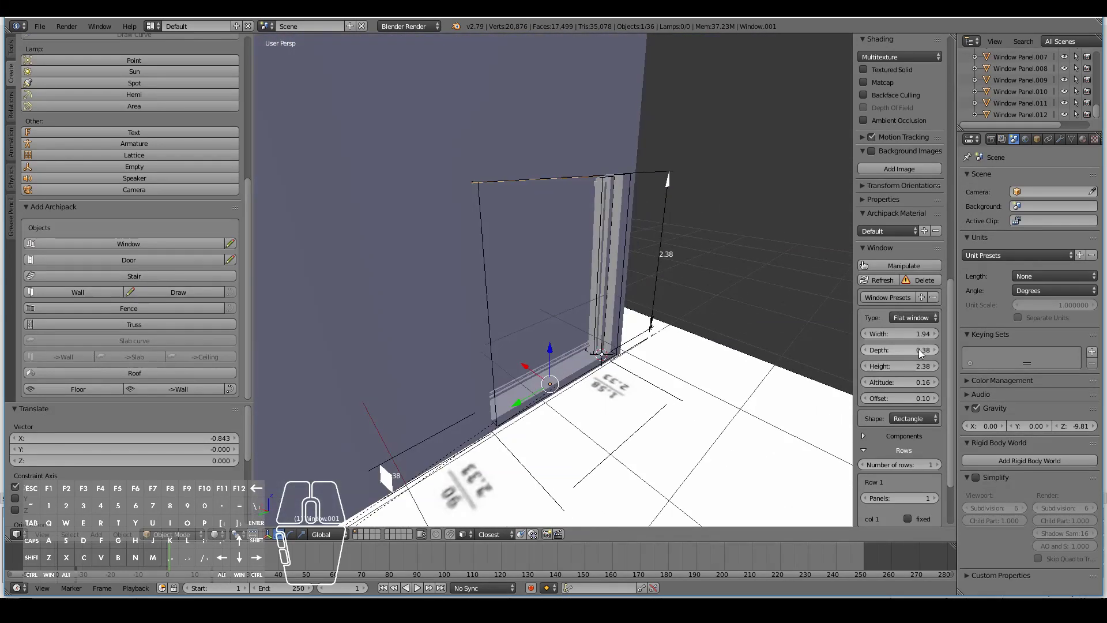
drag(913, 362, 917, 362)
middle_drag(749, 370, 655, 372)
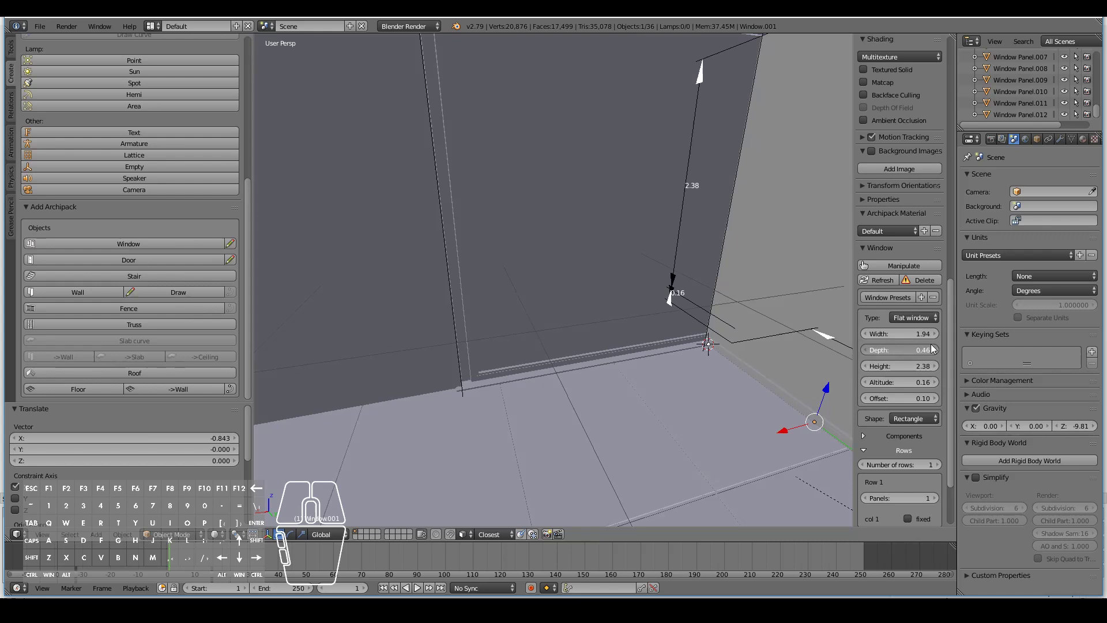
drag(932, 349, 898, 354)
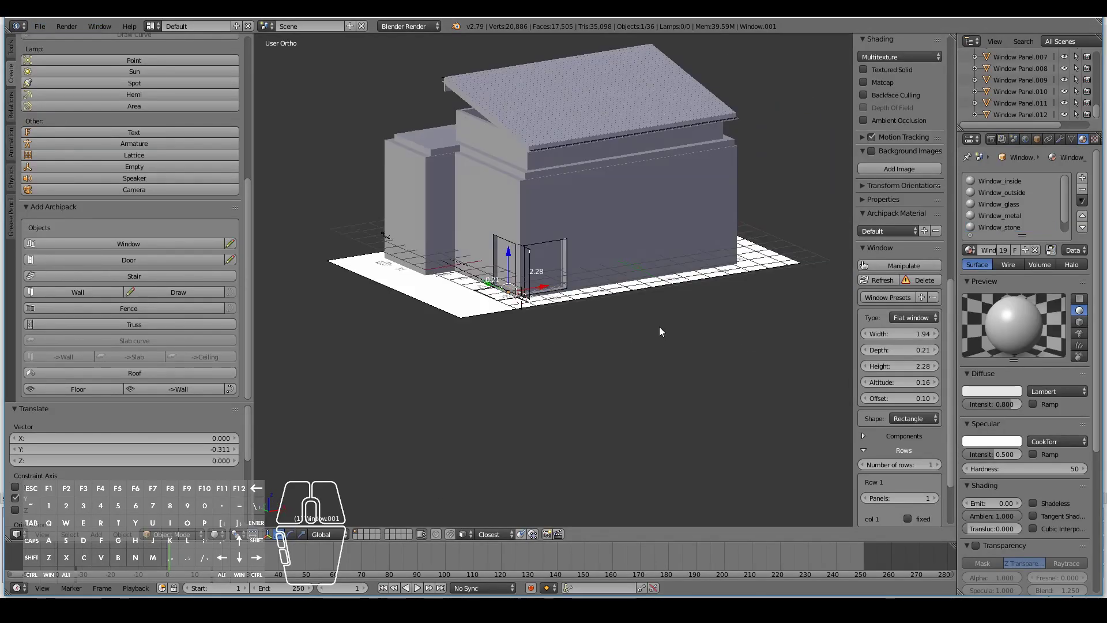
Step: Draw two 1.94 by 2.38 windows around the corner and place them on the upper floor above the ground floor pair
middle_drag(659, 332, 612, 293)
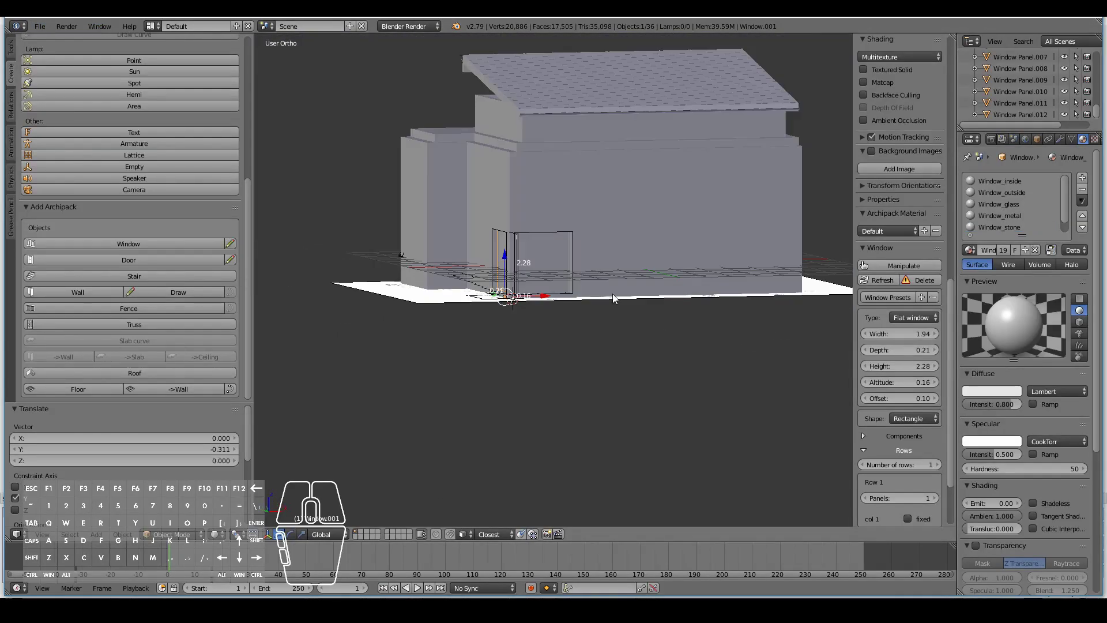
scroll(612, 293, up, 5)
right_click(504, 255)
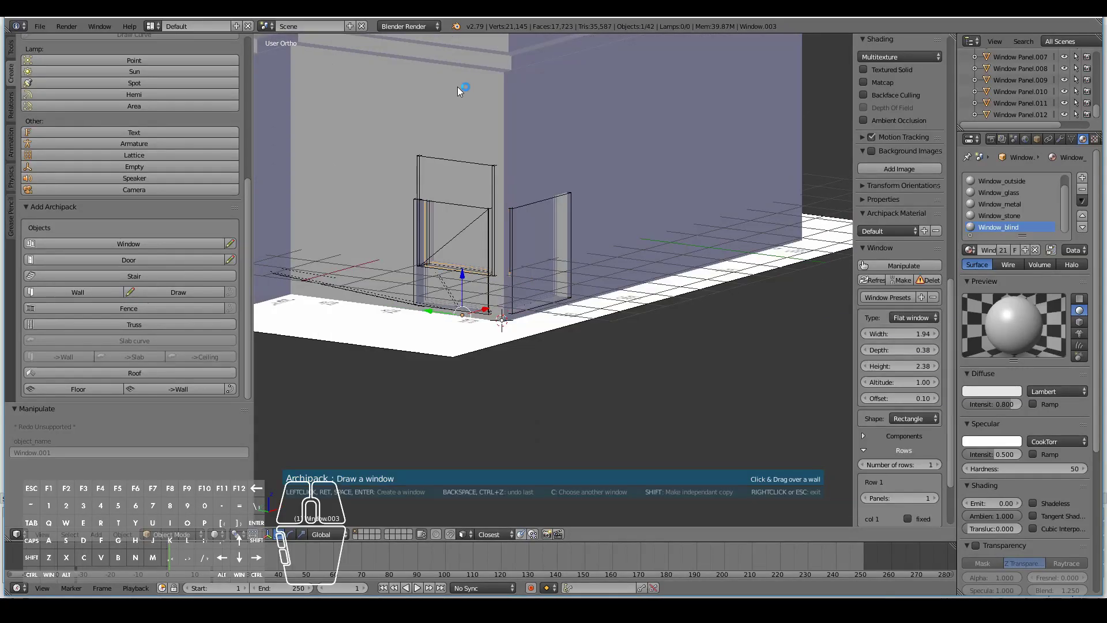
right_click(525, 168)
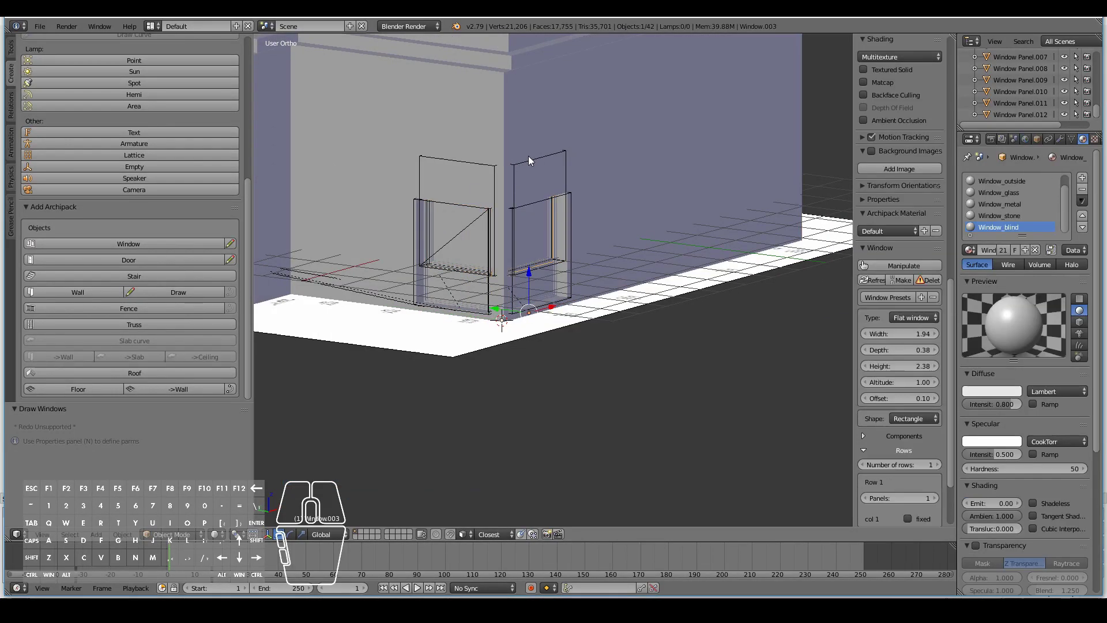
right_click(534, 81)
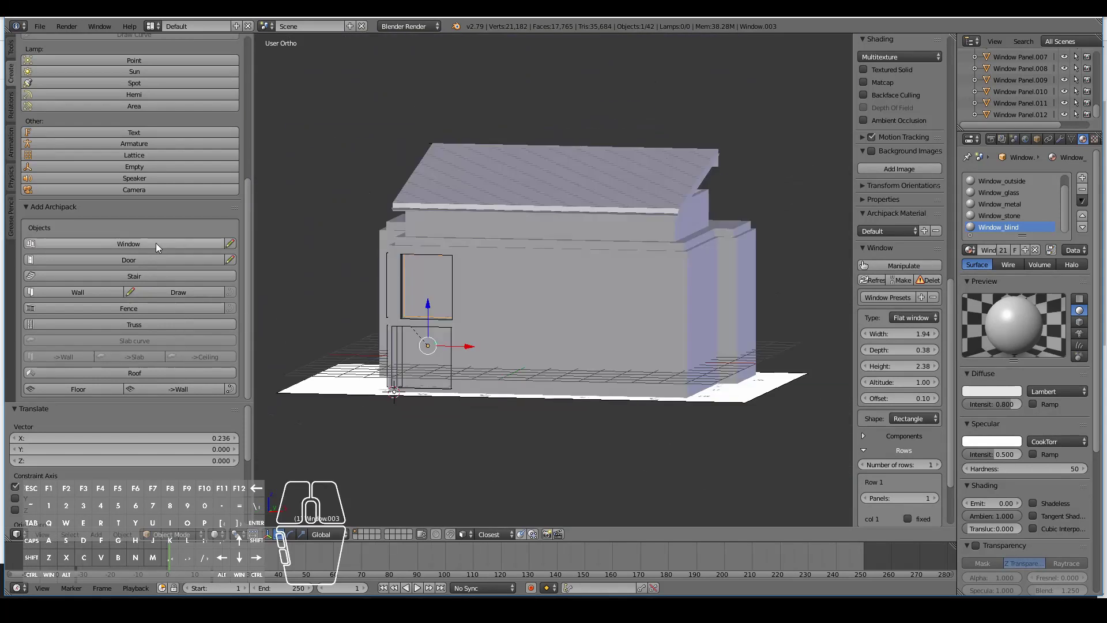
Step: Draw two 1.94 by 2.38 windows around the opposite corner of the long facade
click(151, 244)
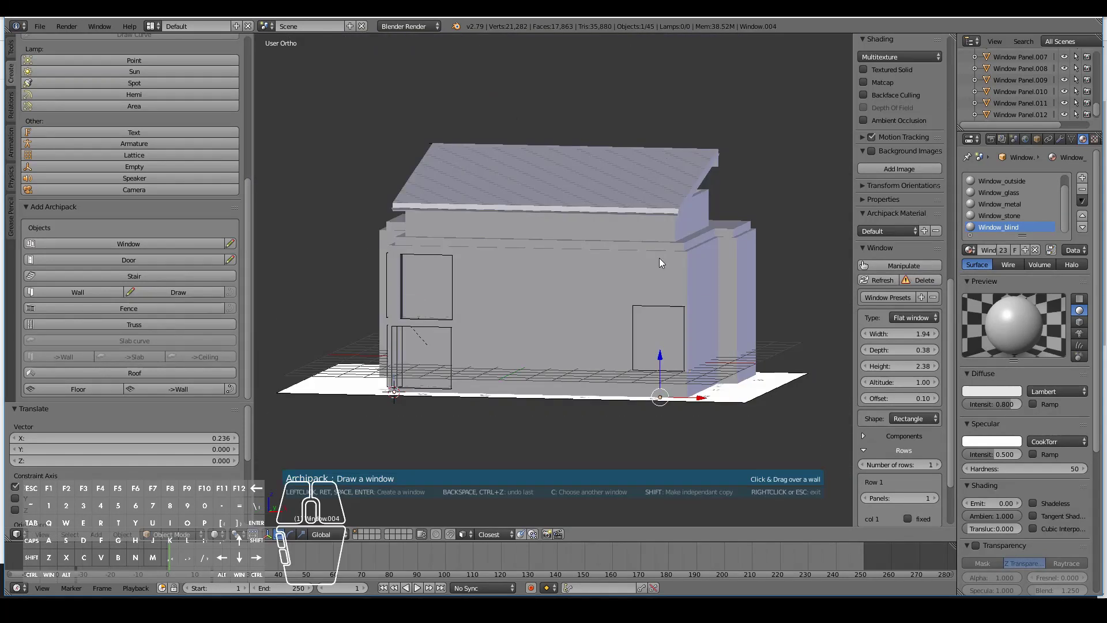
click(652, 261)
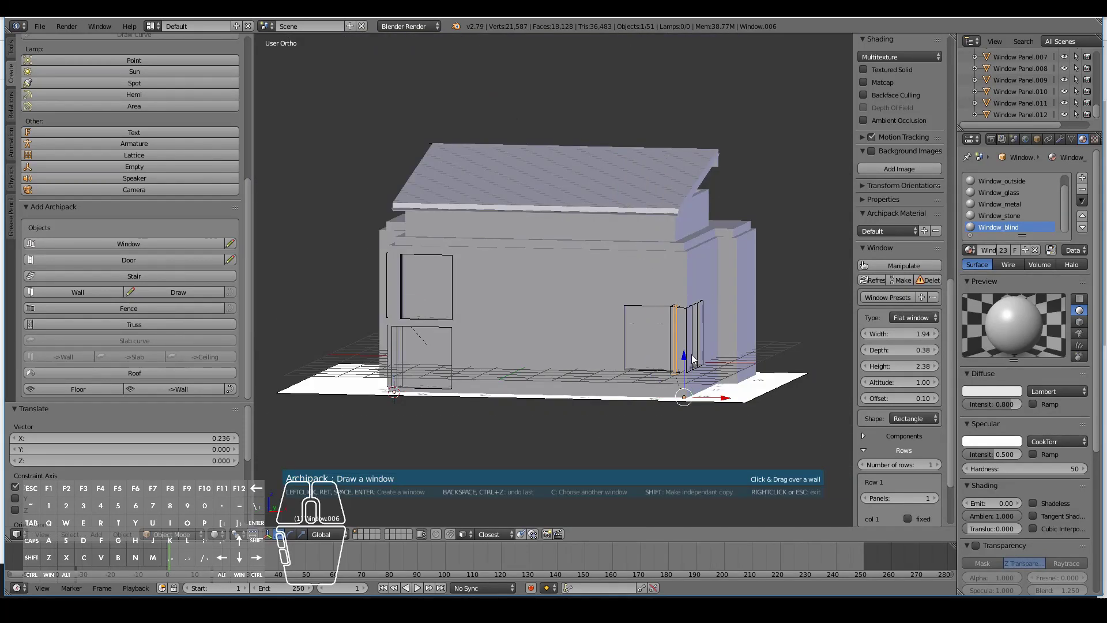
right_click(670, 332)
key(KP_Decimal)
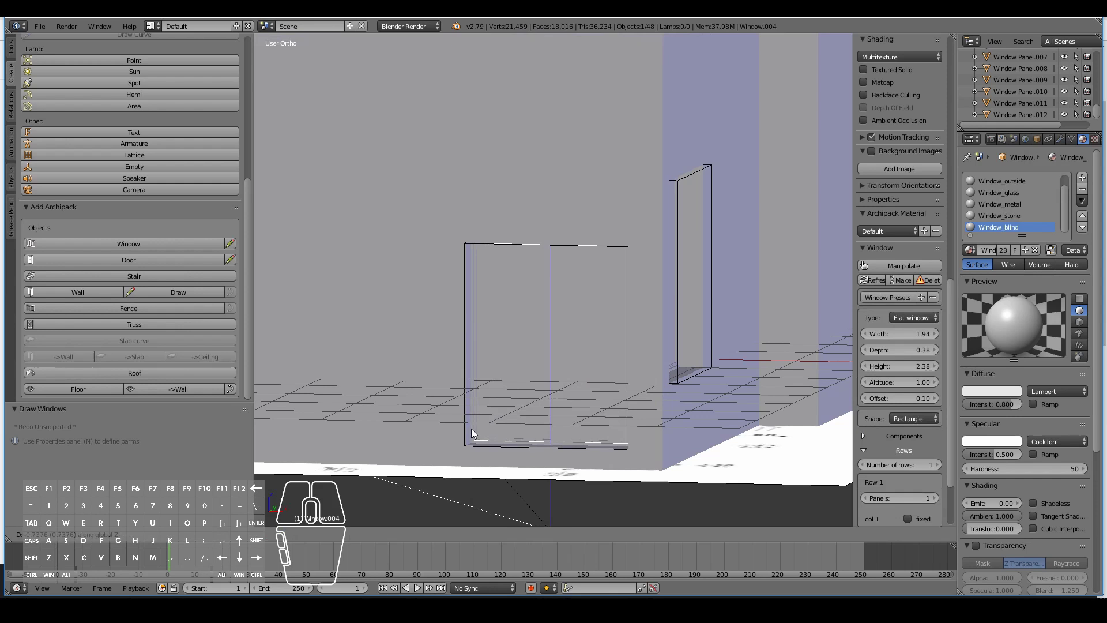
Step: Lower both windows at the opposite corner to ground level, the side one by about 0.87
click(471, 433)
scroll(569, 414, down, 5)
scroll(690, 315, up, 5)
right_click(688, 316)
scroll(635, 346, down, 5)
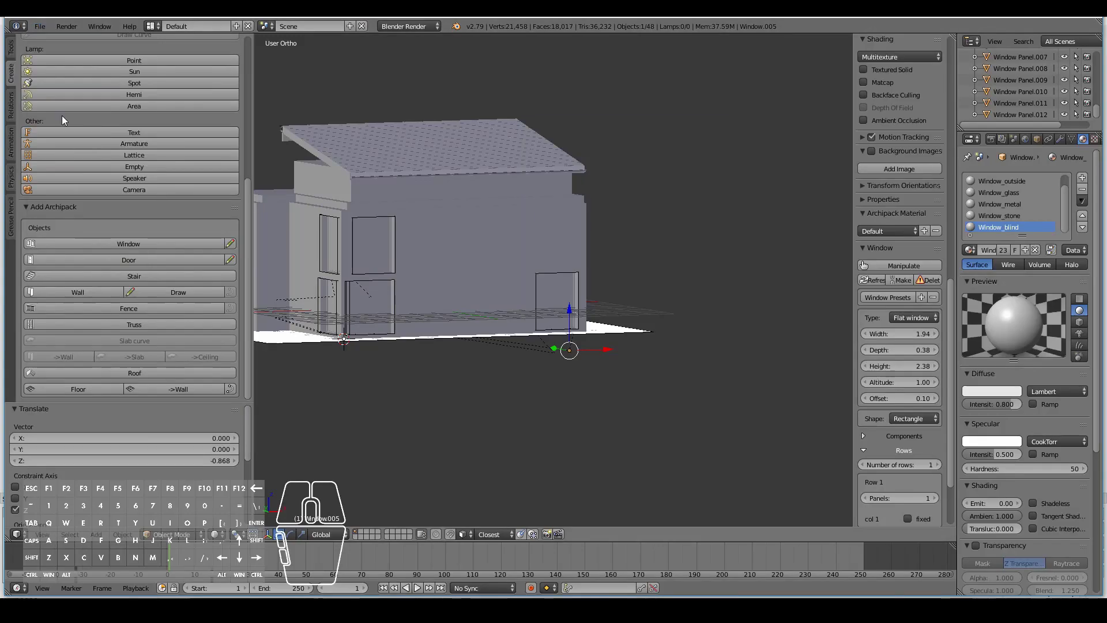
Step: Switch the render engine to Cycles Render
key(Escape)
scroll(439, 336, up, 3)
scroll(438, 335, down, 3)
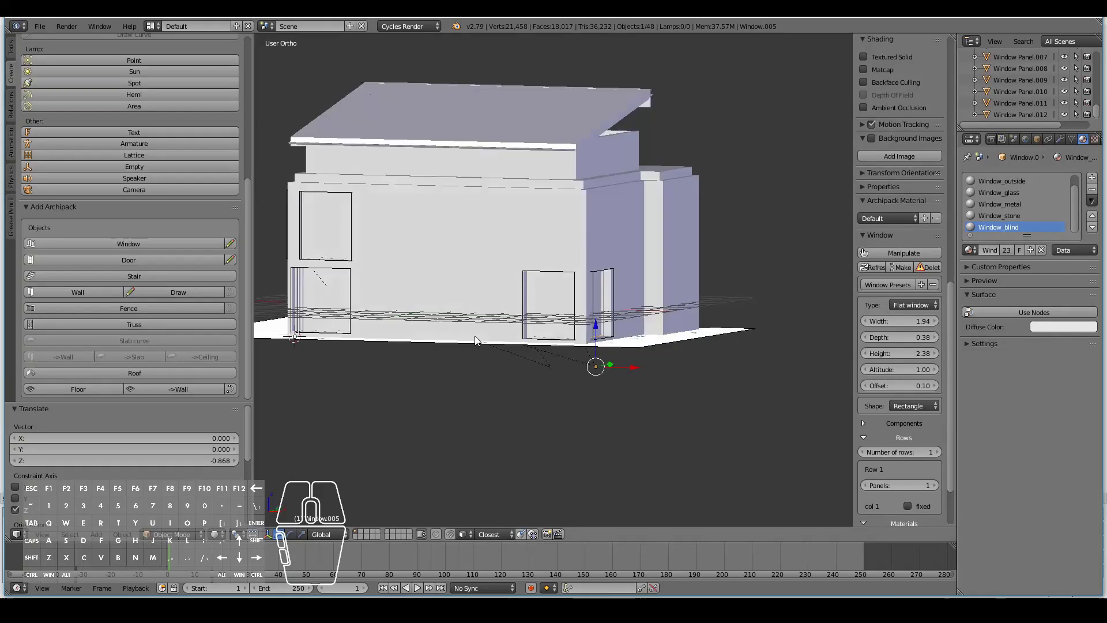
Step: Draw a Mainwindow preset window on the long facade beside the corner window, at the dining area's door opening
middle_drag(475, 336, 425, 444)
click(230, 243)
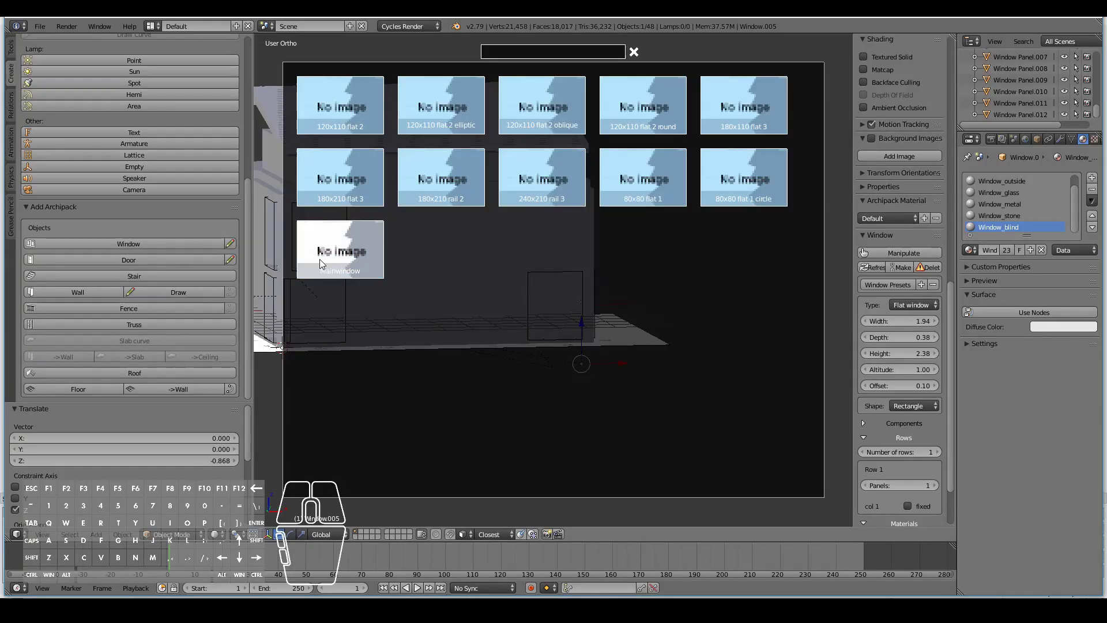
click(320, 258)
key(KP_7)
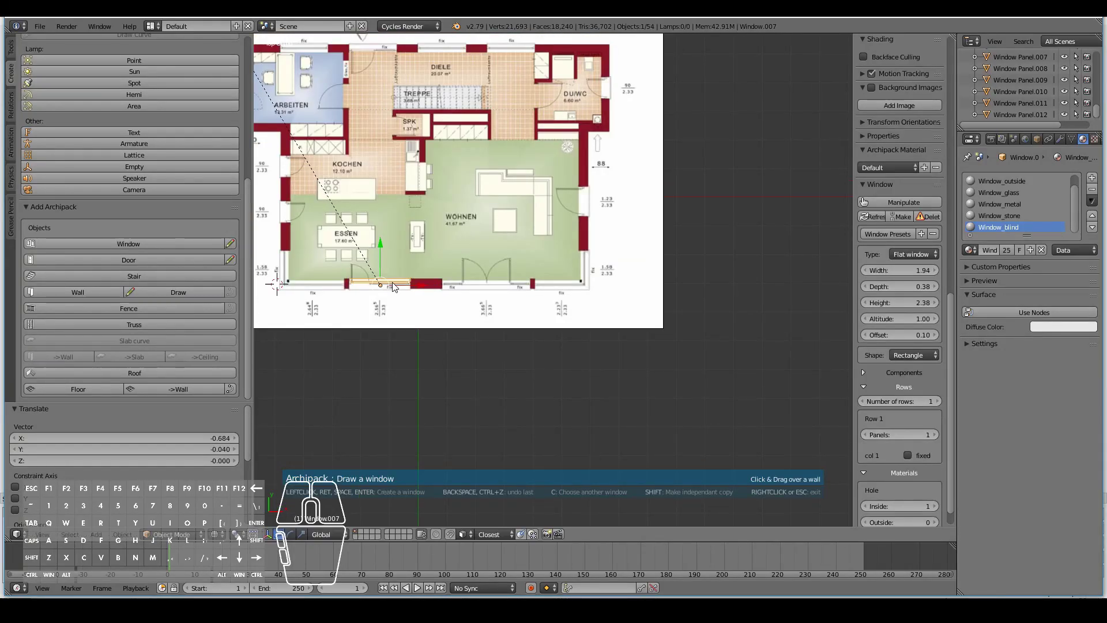
key(KP_1)
key(z)
scroll(386, 304, down, 2)
middle_drag(517, 319, 476, 269)
key(Escape)
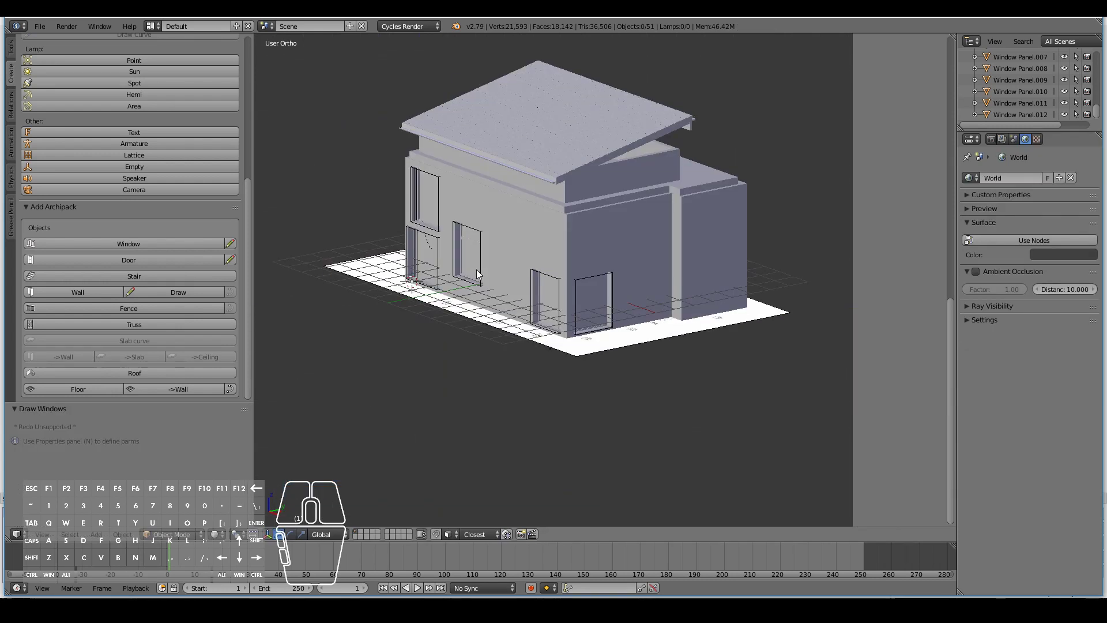
Step: Align the dining area window with the floor plan opening and lower it about 0.85
right_click(477, 269)
key(KP_7)
key(KP_Decimal)
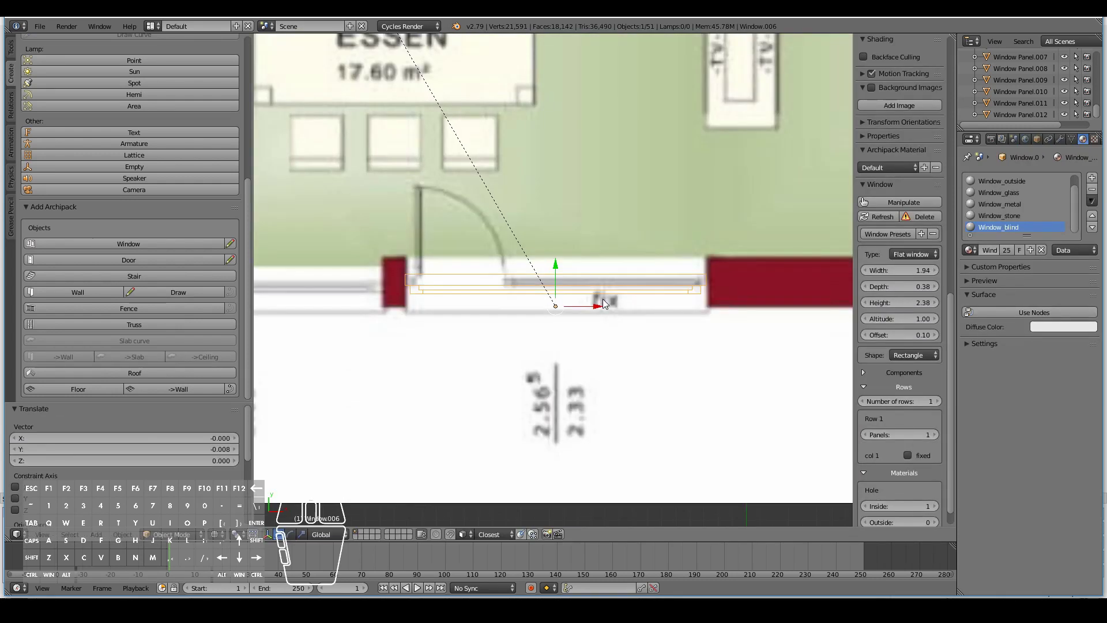
key(KP_1)
middle_drag(583, 323, 478, 339)
key(KP_Decimal)
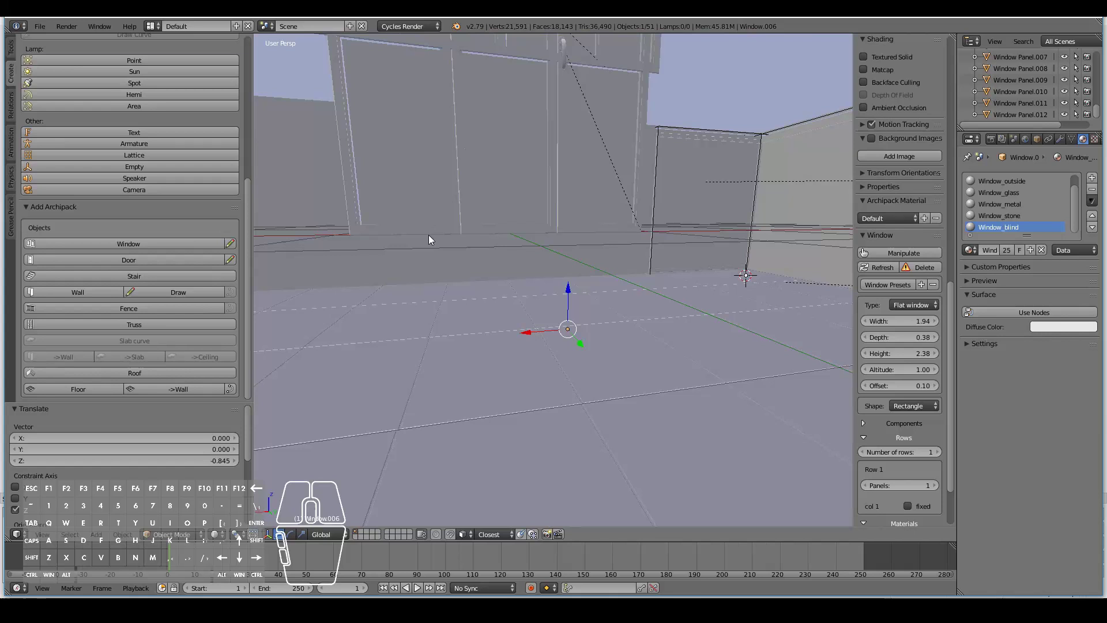
Step: Set the dining area window's depth to 0.30, height to 2.29 and panels to 2, with the first column at 42.35
middle_drag(429, 236, 505, 249)
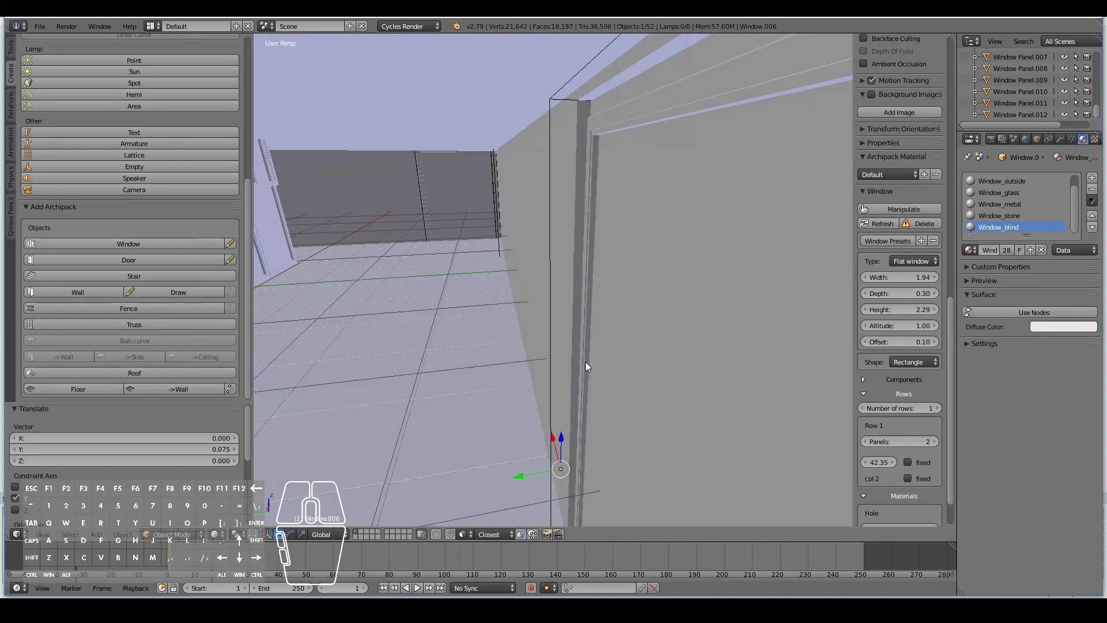
middle_drag(586, 361, 621, 189)
scroll(545, 358, down, 5)
scroll(547, 312, down, 2)
Step: Select the roof with the upper parts beneath it and move them about 0.14 along Y
scroll(547, 313, up, 5)
right_click(527, 202)
key(a)
right_click(520, 185)
key(g)
key(y)
click(456, 187)
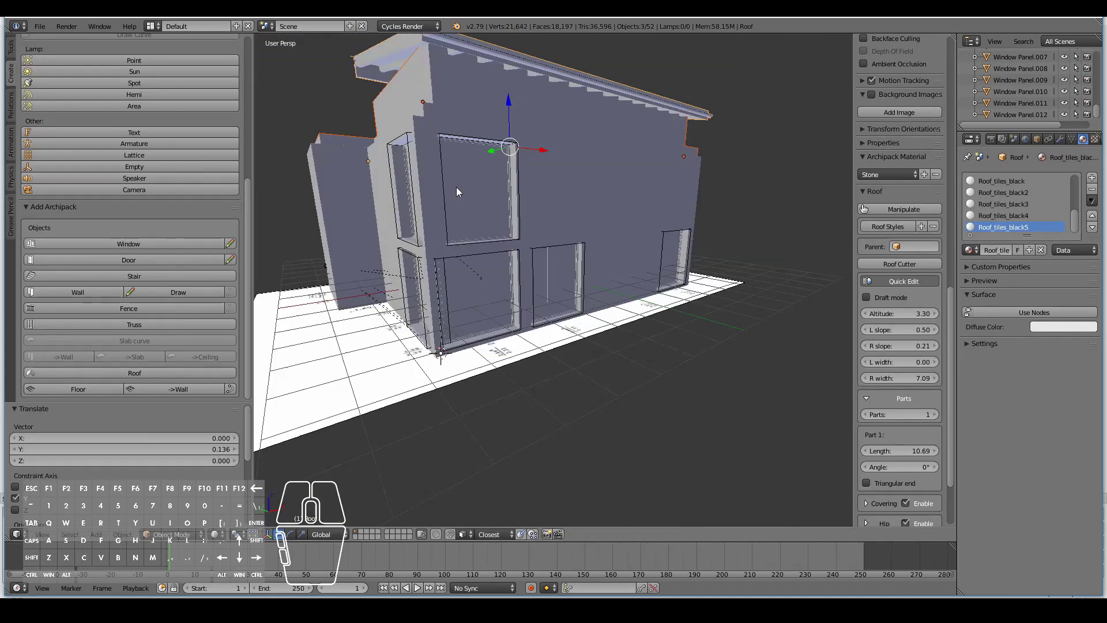
Step: Draw another 1.94 by 2.38 window on the long facade above the two-panel dining area window
middle_drag(456, 187, 646, 247)
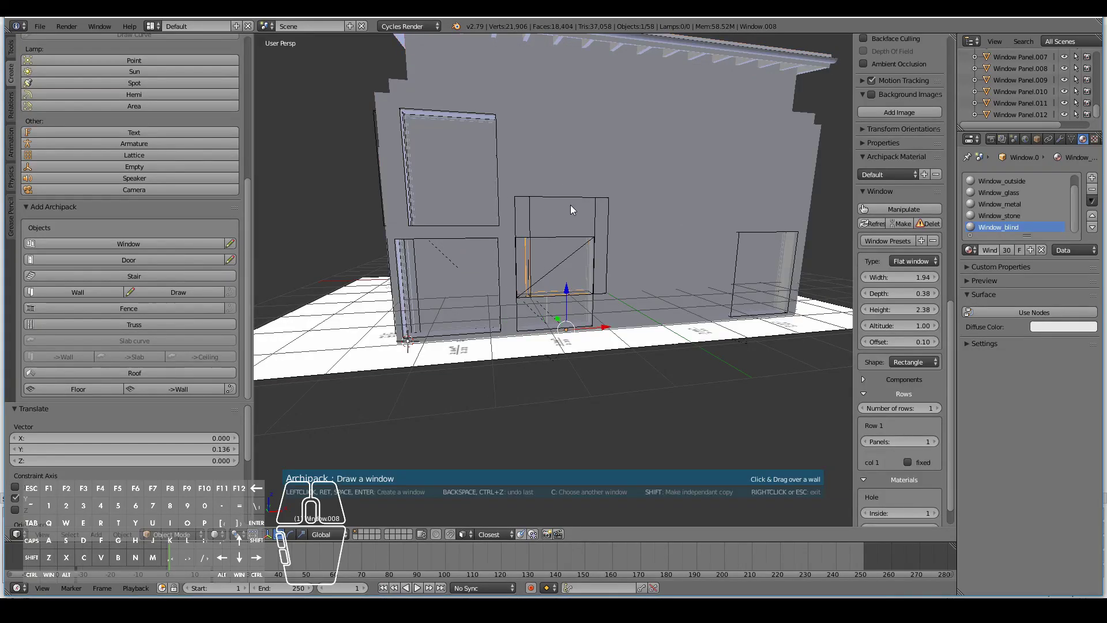
click(592, 198)
right_click(514, 176)
Step: Raise the new window about 1.72 to the upper floor and give it two panels, first column 39.26, depth 0.33
key(KP_Decimal)
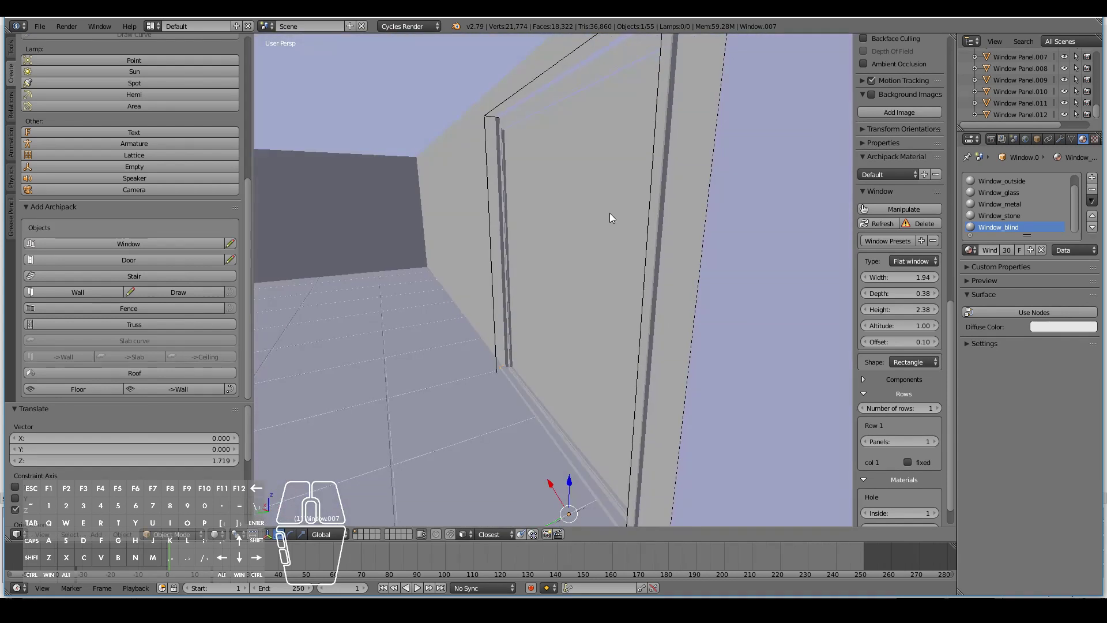
scroll(720, 259, down, 2)
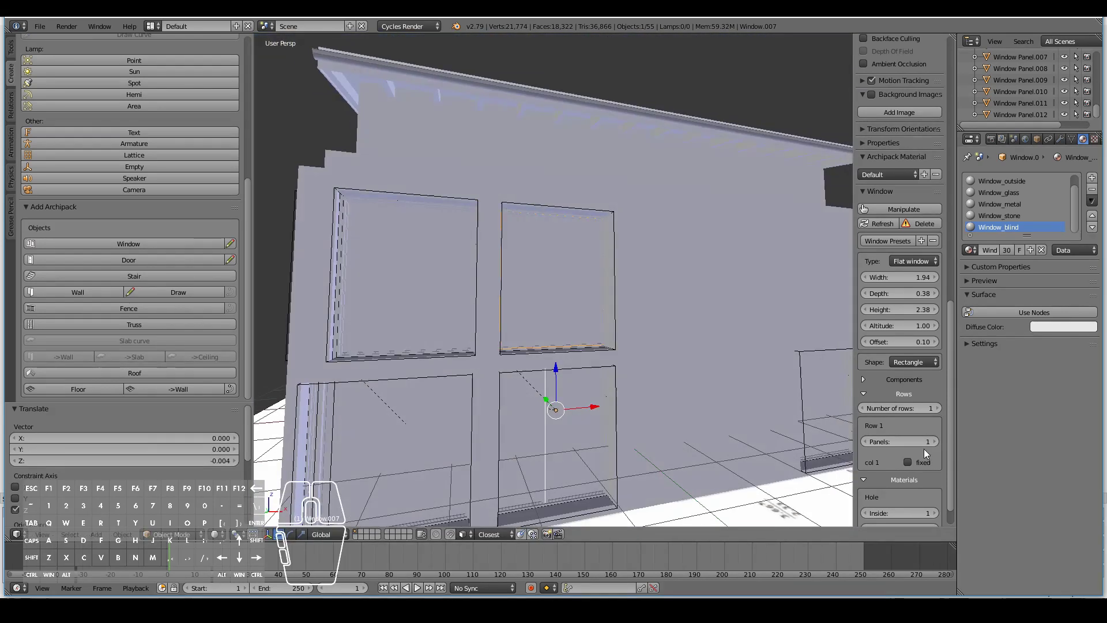
click(934, 441)
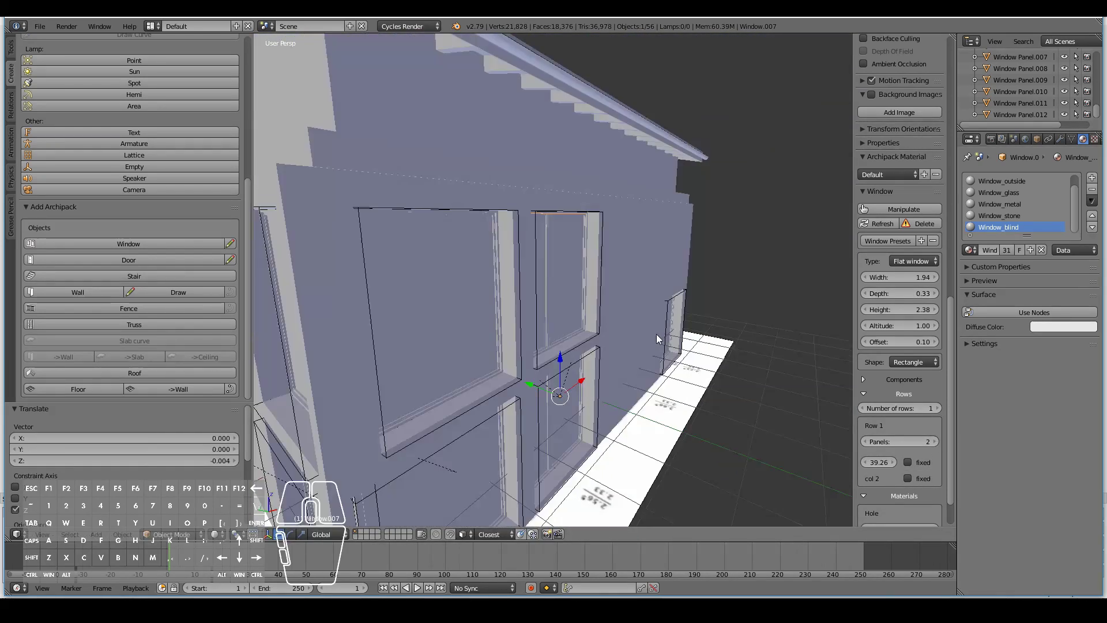
Step: Draw a 1.94 by 2.38 window on the long facade between the two-panel windows and the far corner window
middle_drag(657, 334, 633, 333)
click(40, 26)
click(53, 116)
key(Home)
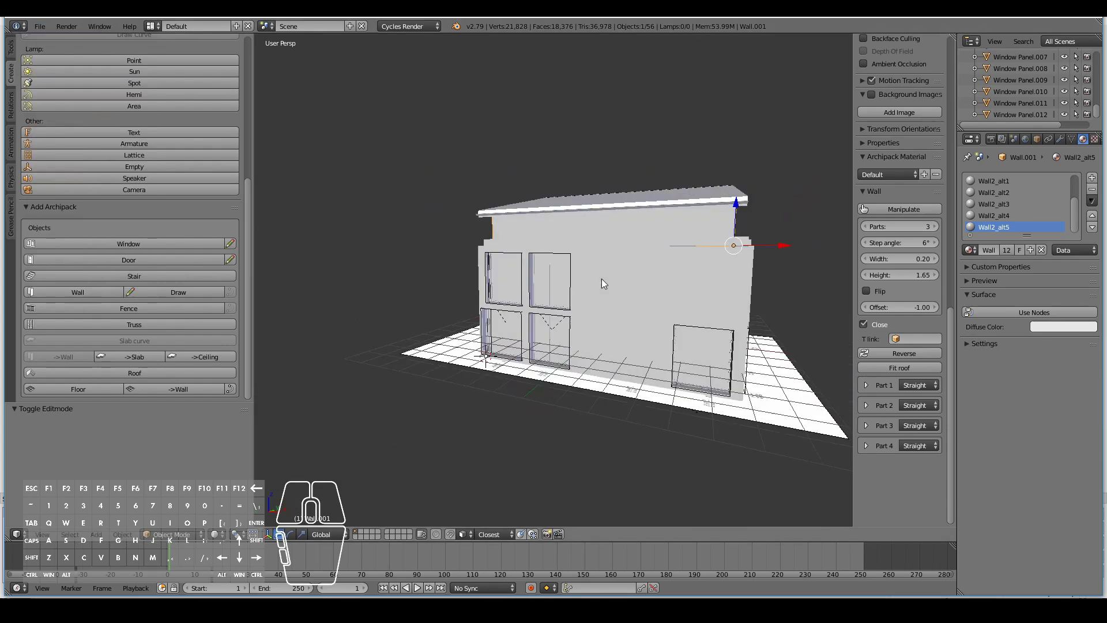
middle_drag(601, 278, 682, 343)
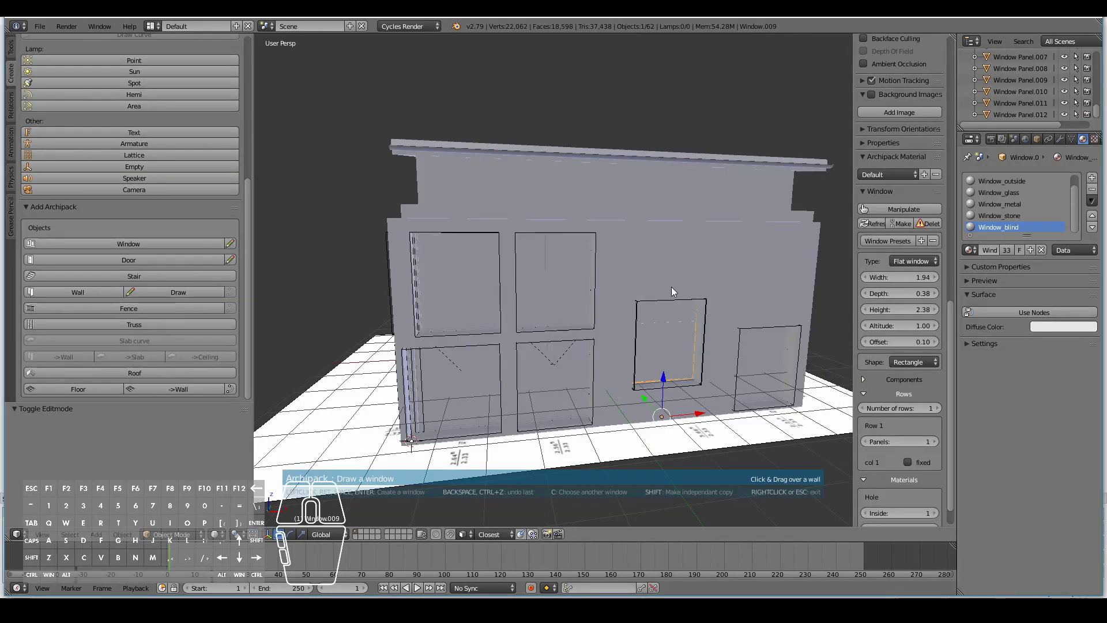
click(672, 286)
key(Escape)
Step: Raise the new window to the upper floor and give it two panels, with the first column at 29.36
key(KP_7)
scroll(705, 259, down, 5)
scroll(698, 268, down, 1)
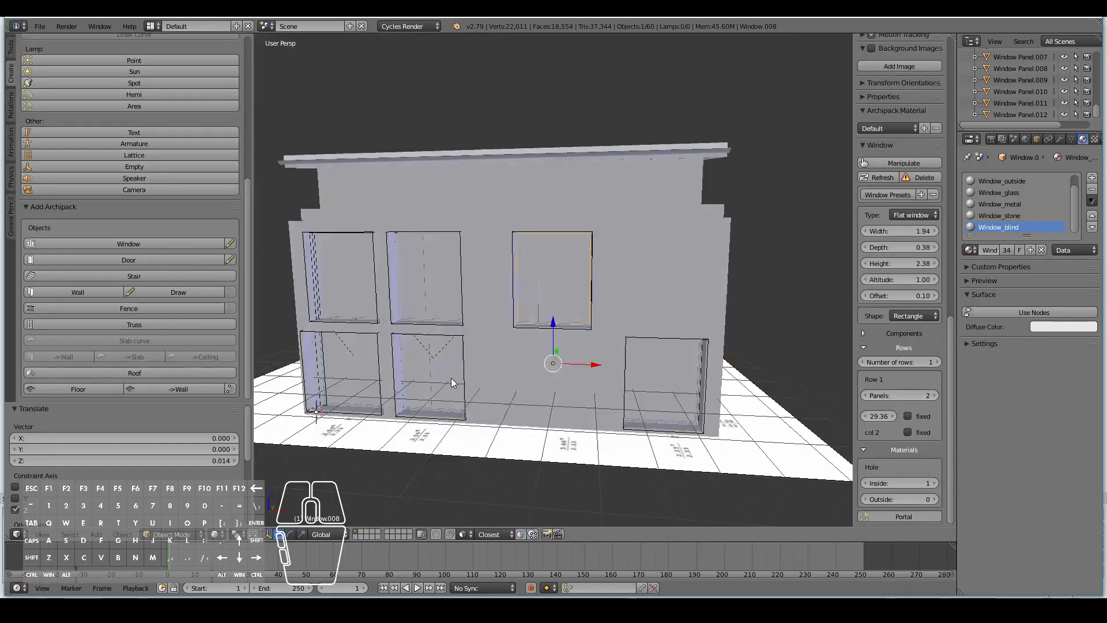
Step: Examine the house from above and from several sides to check the window placement on both floors
middle_drag(451, 378, 448, 327)
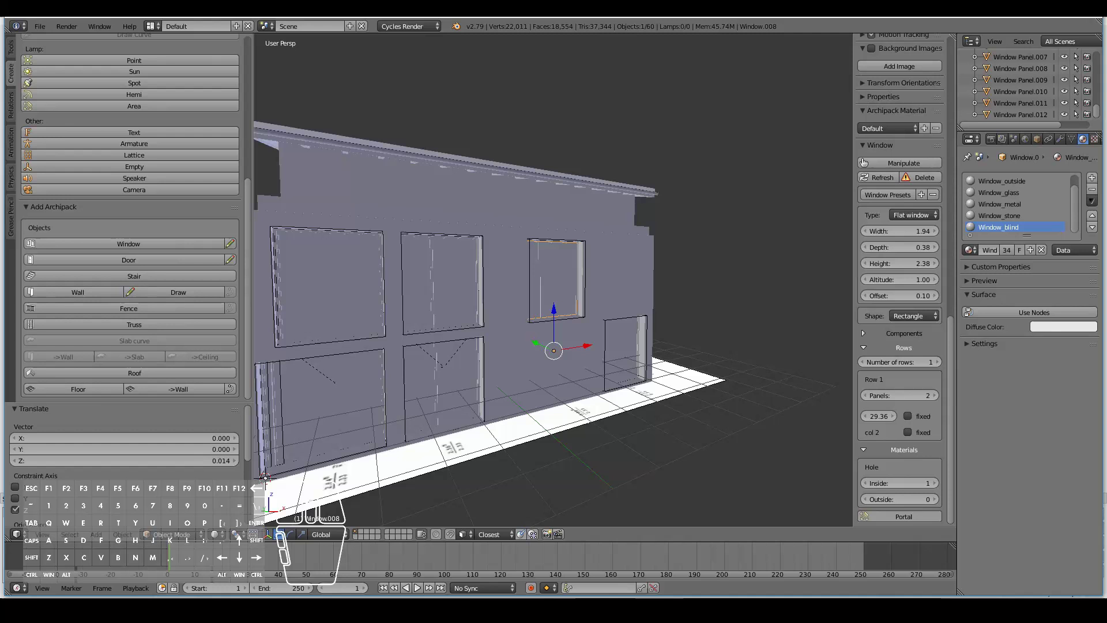
key(KP_7)
key(KP_5)
scroll(1066, 107, up, 6)
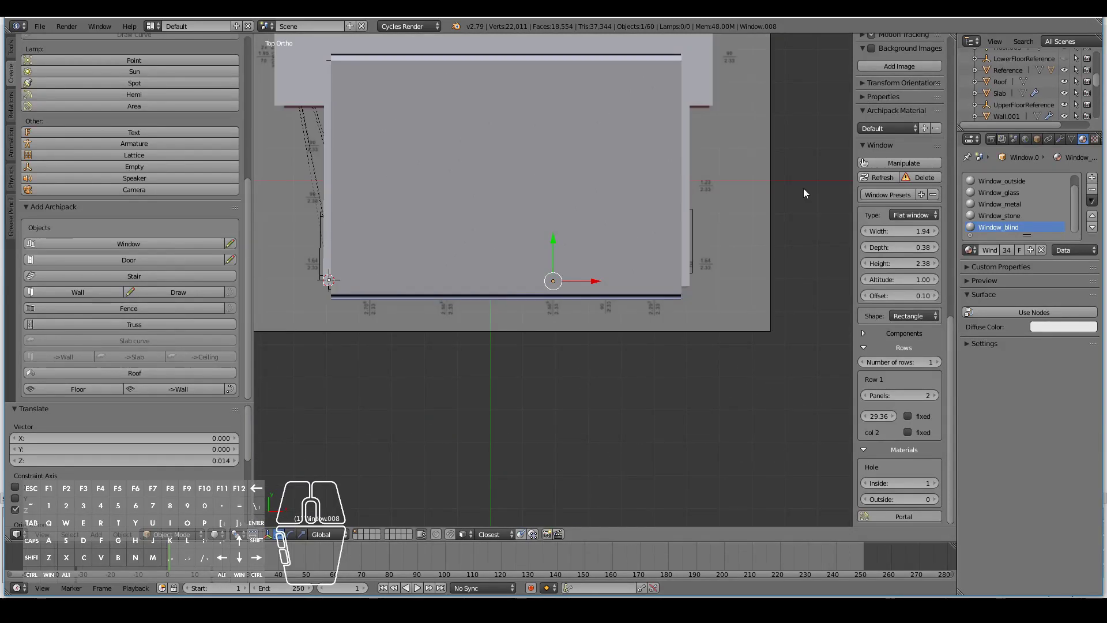
scroll(641, 277, down, 5)
middle_drag(641, 277, 559, 260)
scroll(596, 308, down, 2)
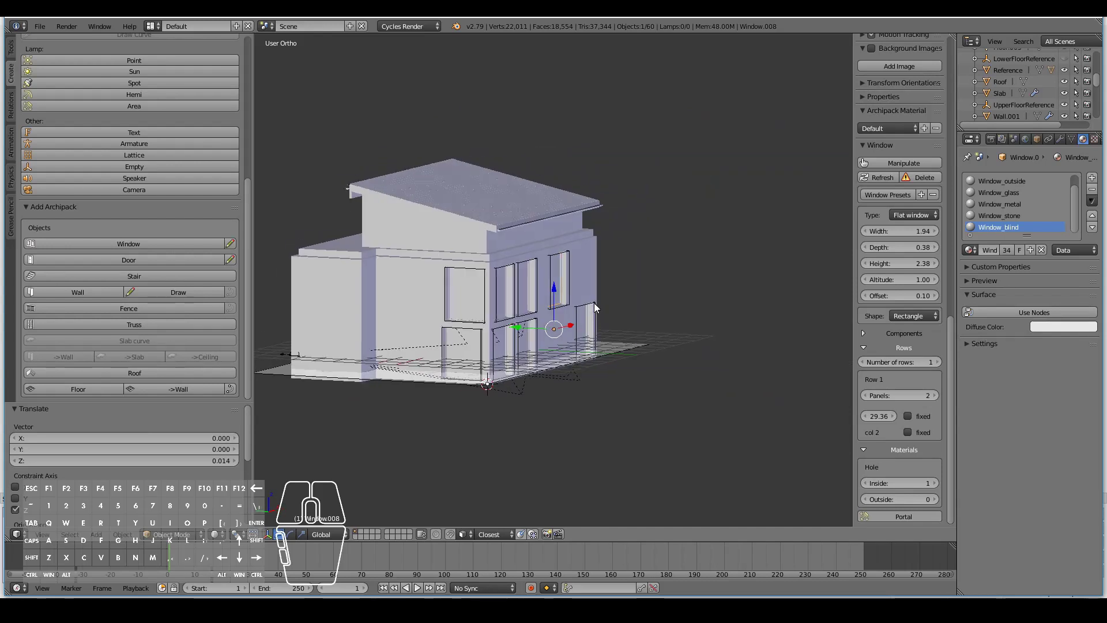
scroll(596, 309, up, 2)
middle_drag(596, 308, 531, 240)
scroll(560, 205, down, 2)
scroll(559, 205, up, 2)
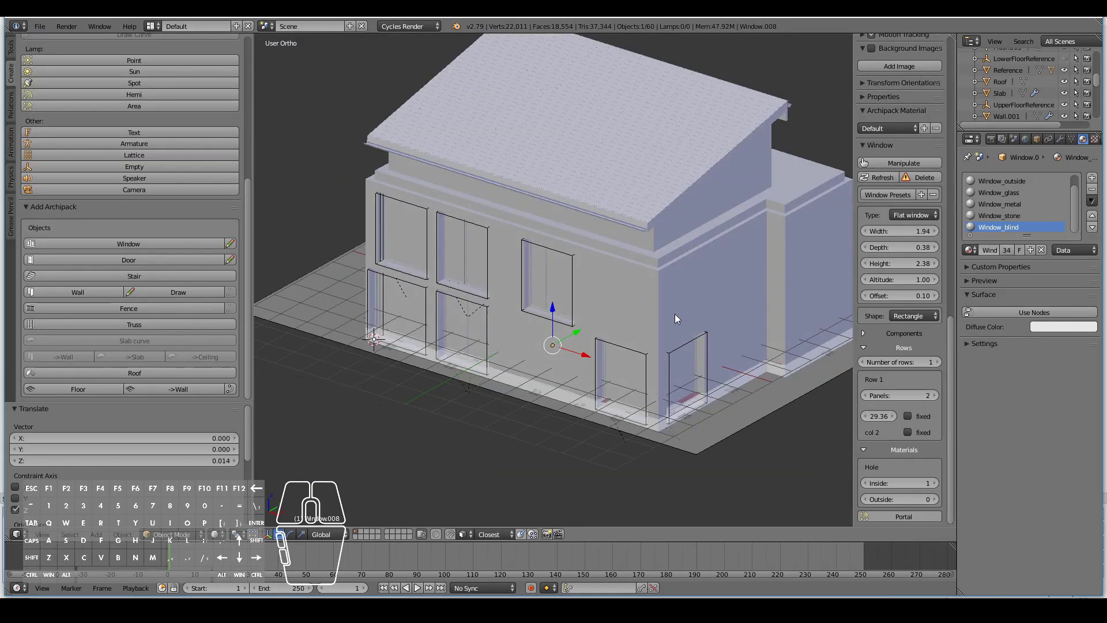
Step: Draw a 1.94 by 2.38 window on the upper floor above the facade's far corner window, shifting it about 0.06 along X
scroll(675, 319, up, 3)
click(631, 322)
click(230, 244)
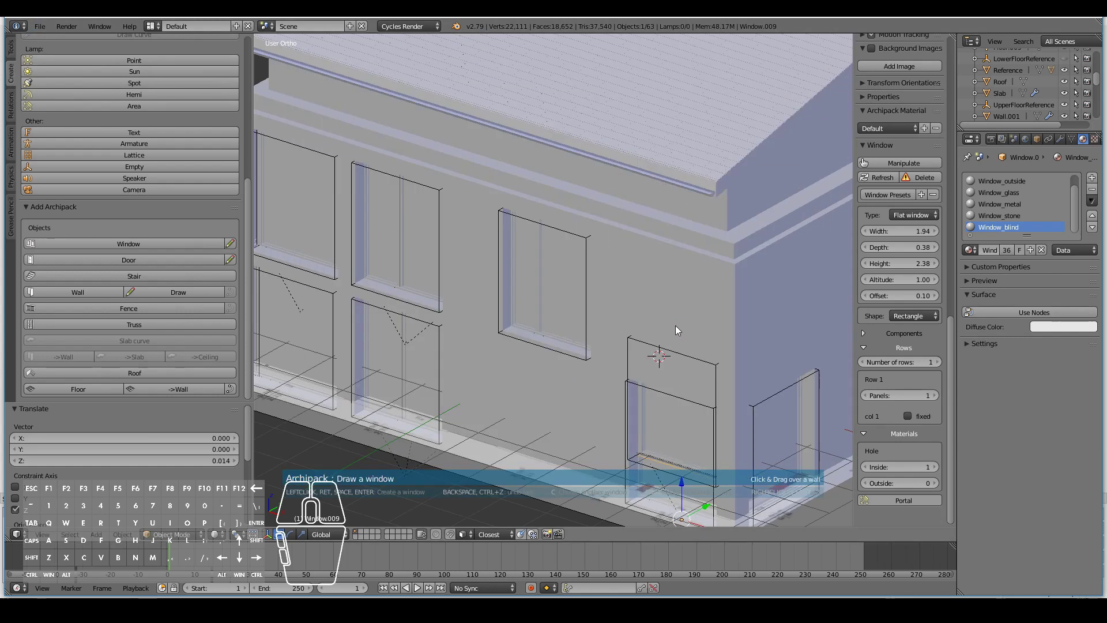
key(KP_1)
click(706, 255)
middle_drag(707, 251, 660, 318)
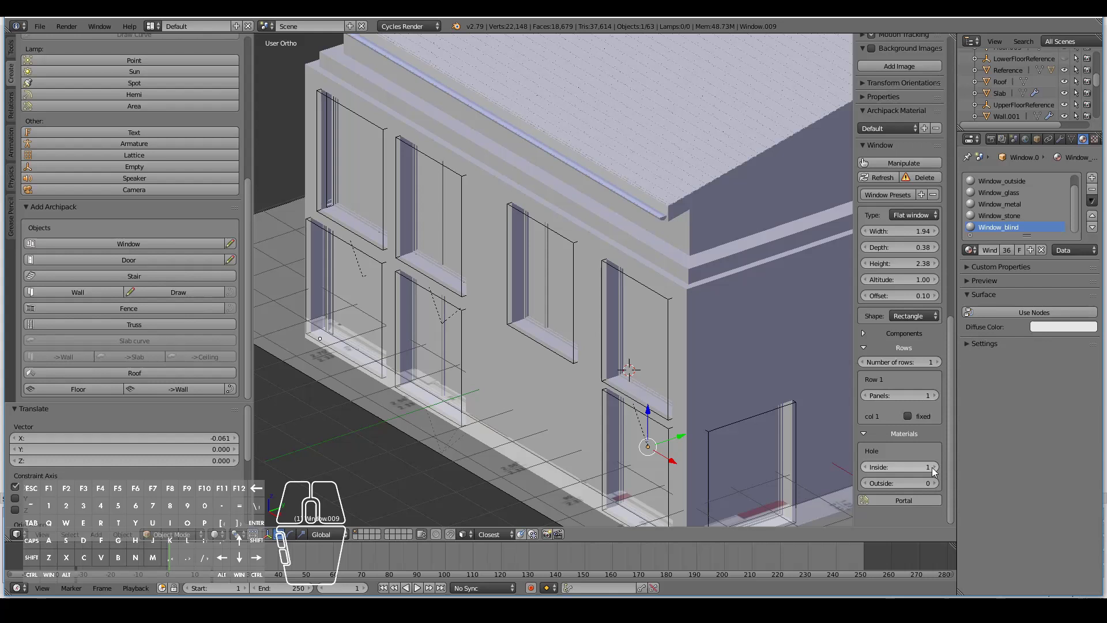
click(905, 334)
scroll(940, 411, down, 6)
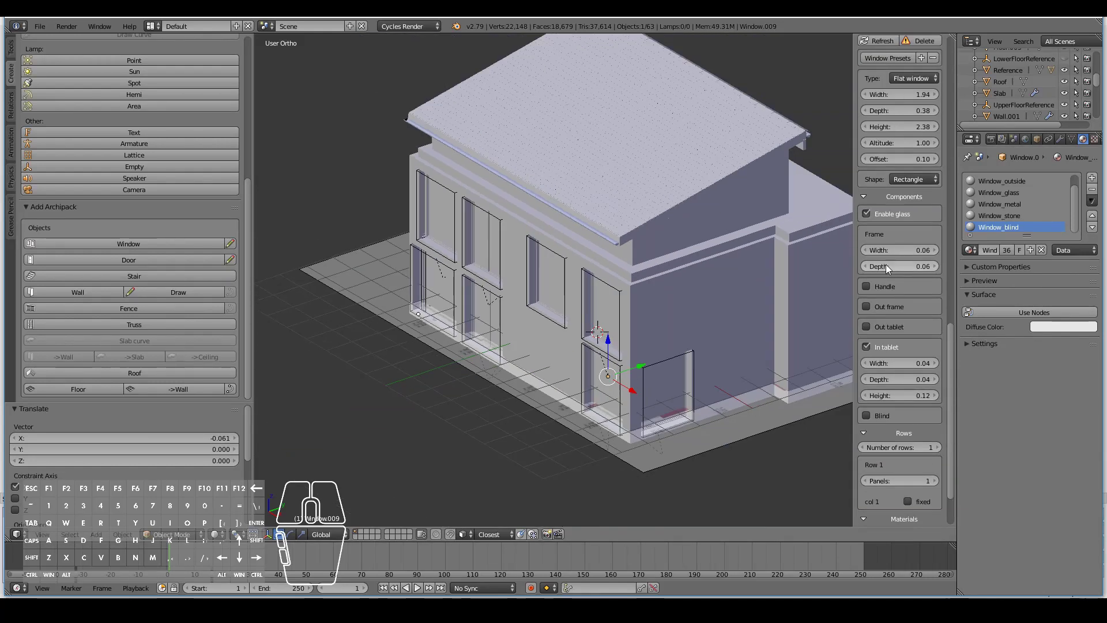
Step: Delete the stray window objects left standing inside the house
scroll(615, 275, up, 3)
middle_drag(615, 274, 552, 279)
scroll(1053, 78, down, 5)
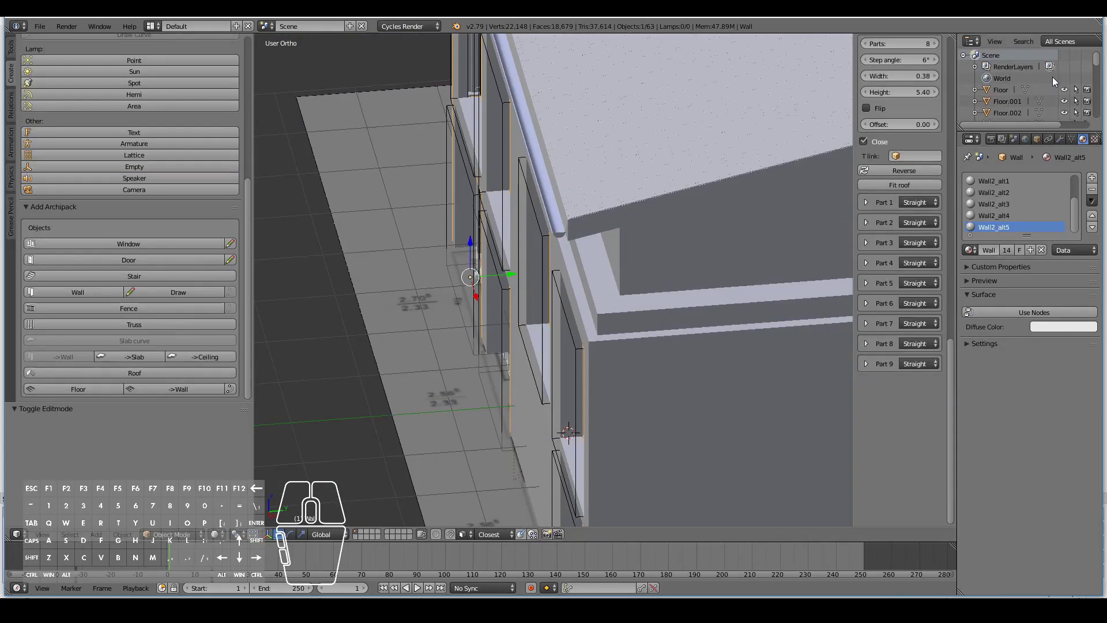
click(1032, 93)
key(KP_5)
middle_drag(458, 267, 552, 219)
key(a)
key(Delete)
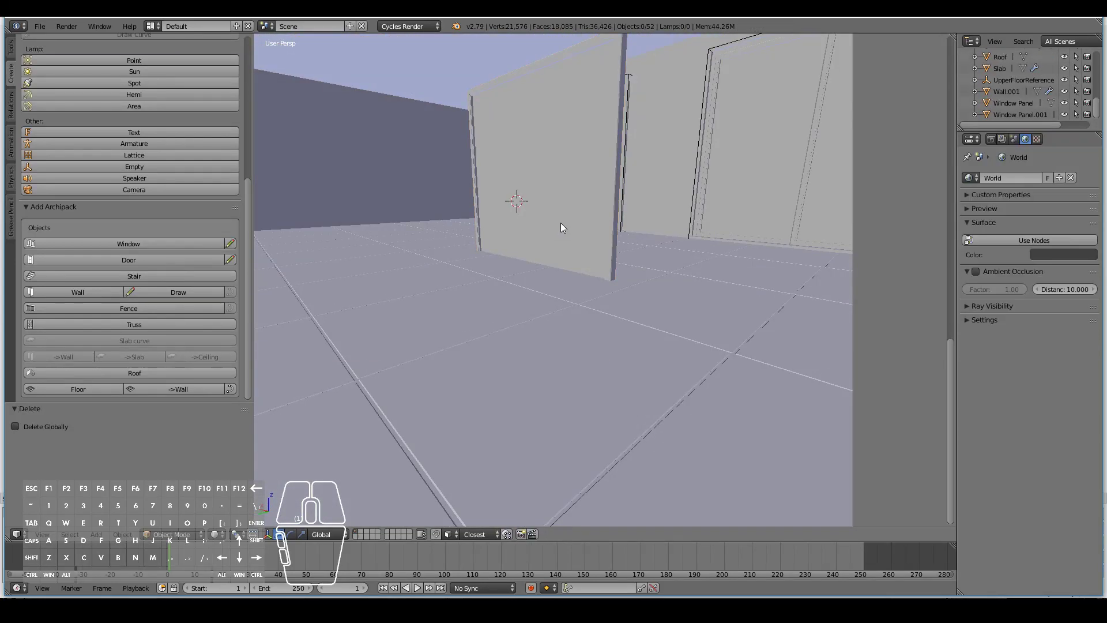
right_click(561, 223)
key(KP_Decimal)
Step: Draw a 1.94 by 2.38 window on the short side wall above the ground-floor one and raise it about 1.69
mouse_move(673, 180)
middle_down()
mouse_move(433, 223)
mouse_move(667, 275)
mouse_move(717, 193)
mouse_move(754, 81)
mouse_move(642, 98)
mouse_move(663, 276)
mouse_move(519, 231)
middle_up()
click(39, 26)
click(230, 244)
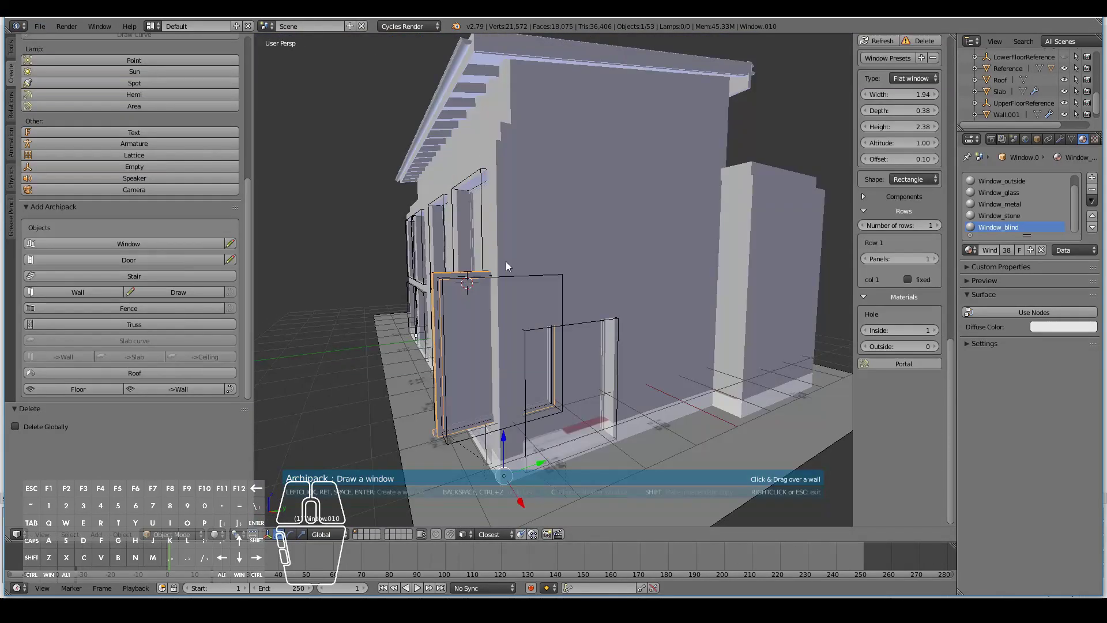
click(620, 270)
key(Escape)
key(g)
key(z)
click(586, 182)
key(KP_3)
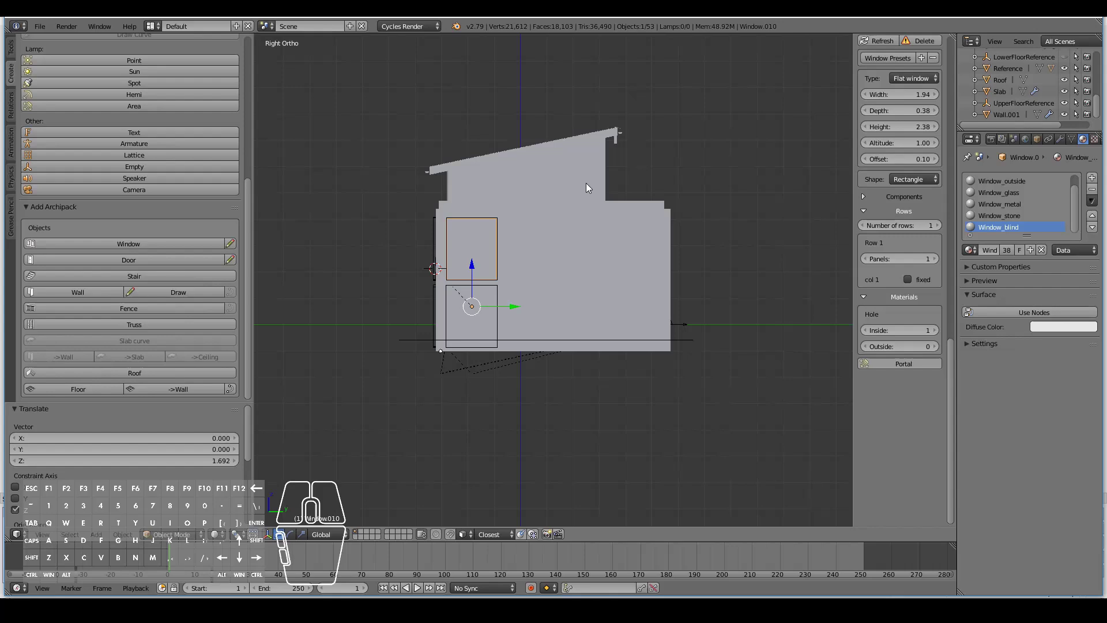
Step: Draw a Mainwindow preset window below the third upper window of the long facade and lower it about 0.86
key(KP_1)
middle_drag(586, 182, 552, 364)
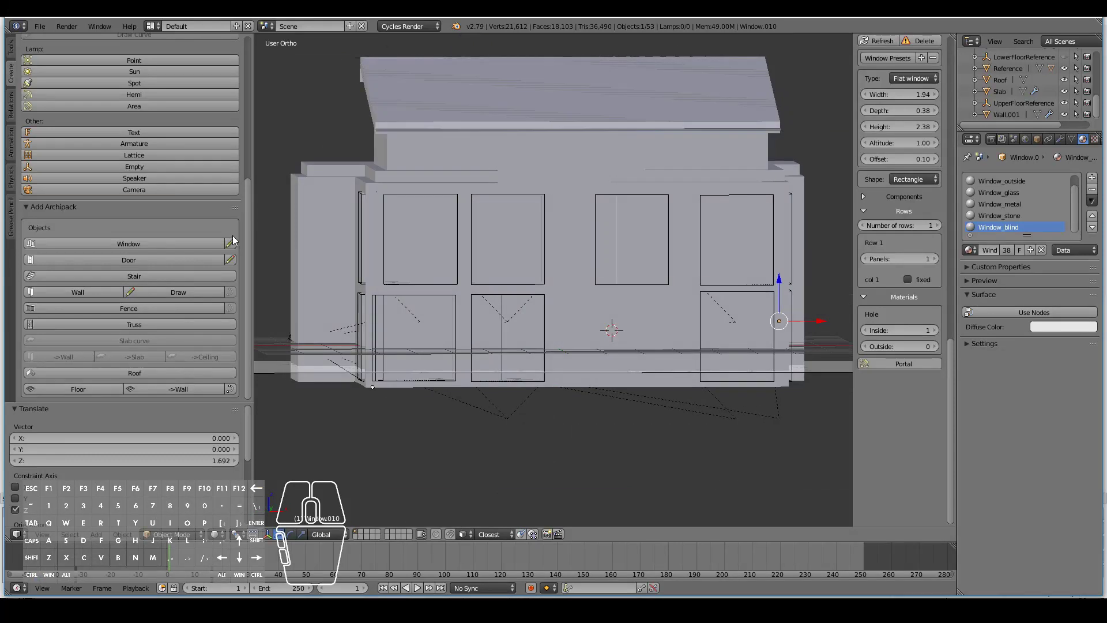
click(230, 243)
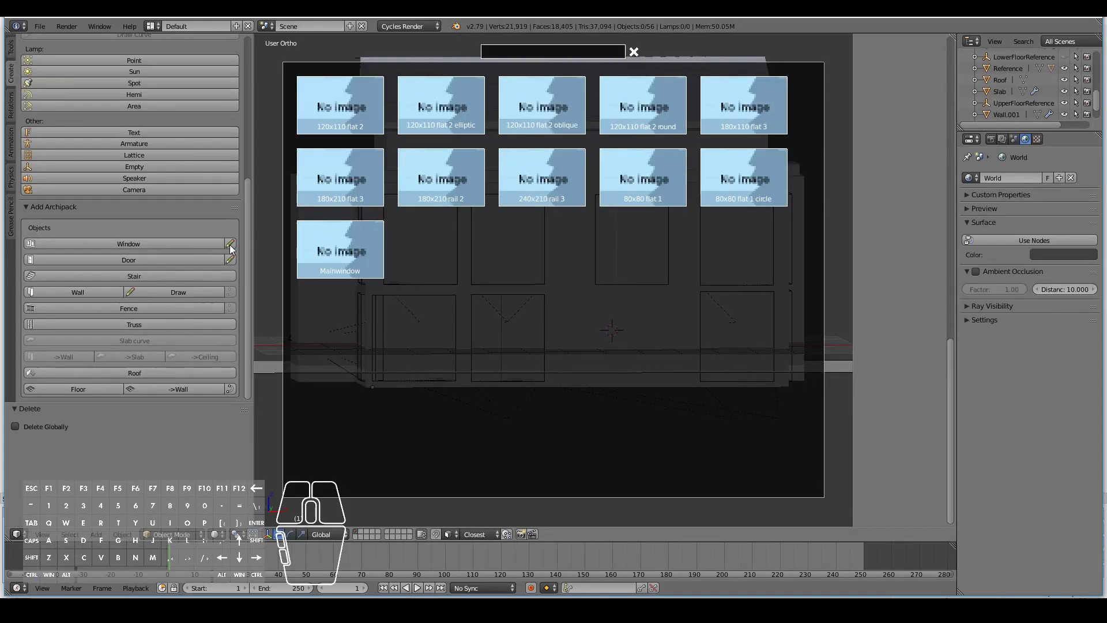
click(340, 249)
click(606, 331)
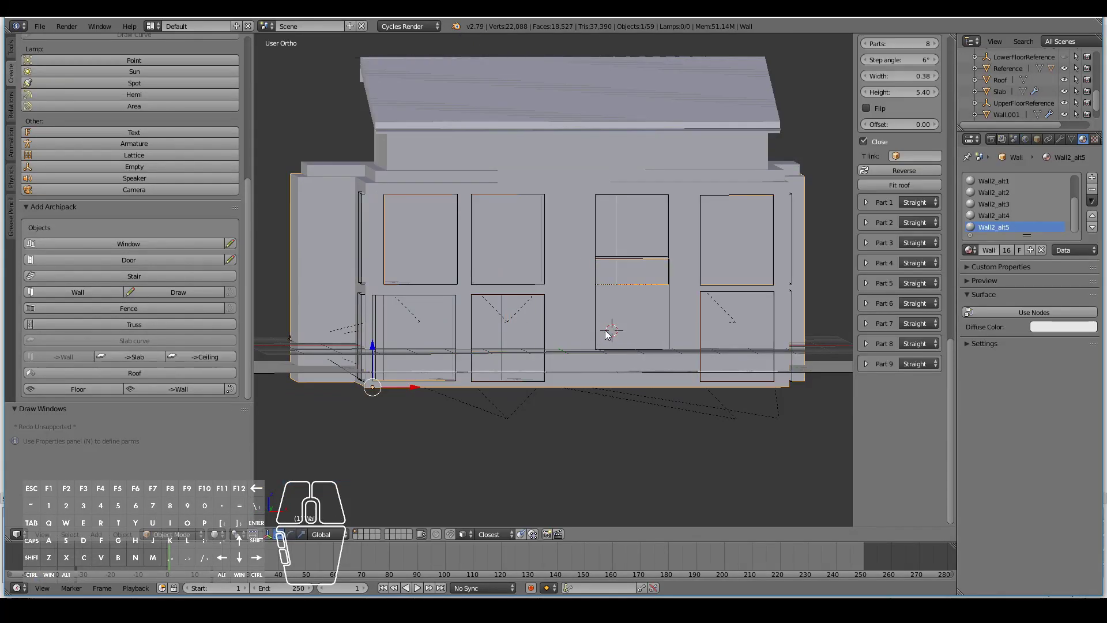
scroll(466, 378, up, 3)
key(Escape)
key(KP_1)
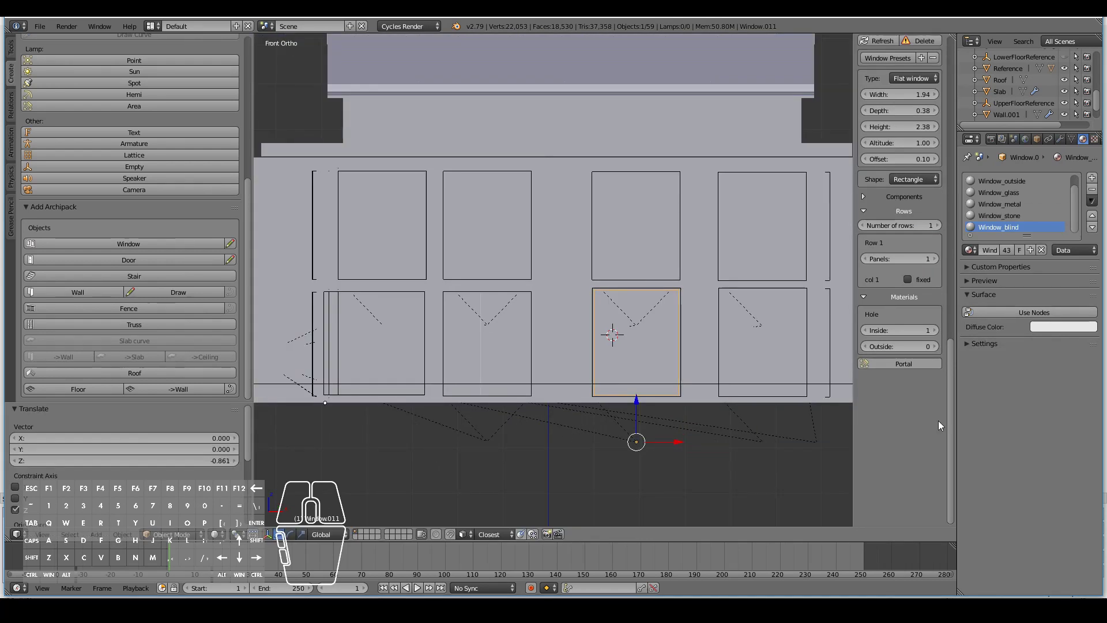
Step: Widen the new ground-floor window to 2.55 and shift it along X to line up with the window above
scroll(891, 225, up, 2)
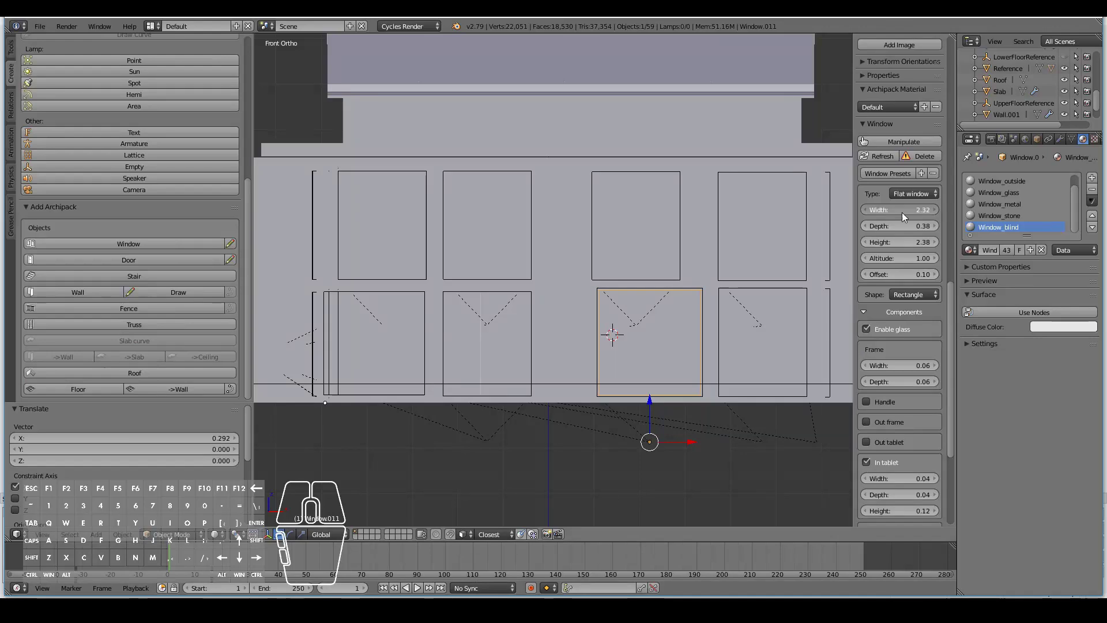
drag(676, 442, 681, 438)
mouse_move(681, 439)
middle_down()
mouse_move(645, 328)
mouse_move(588, 339)
mouse_move(535, 296)
middle_up()
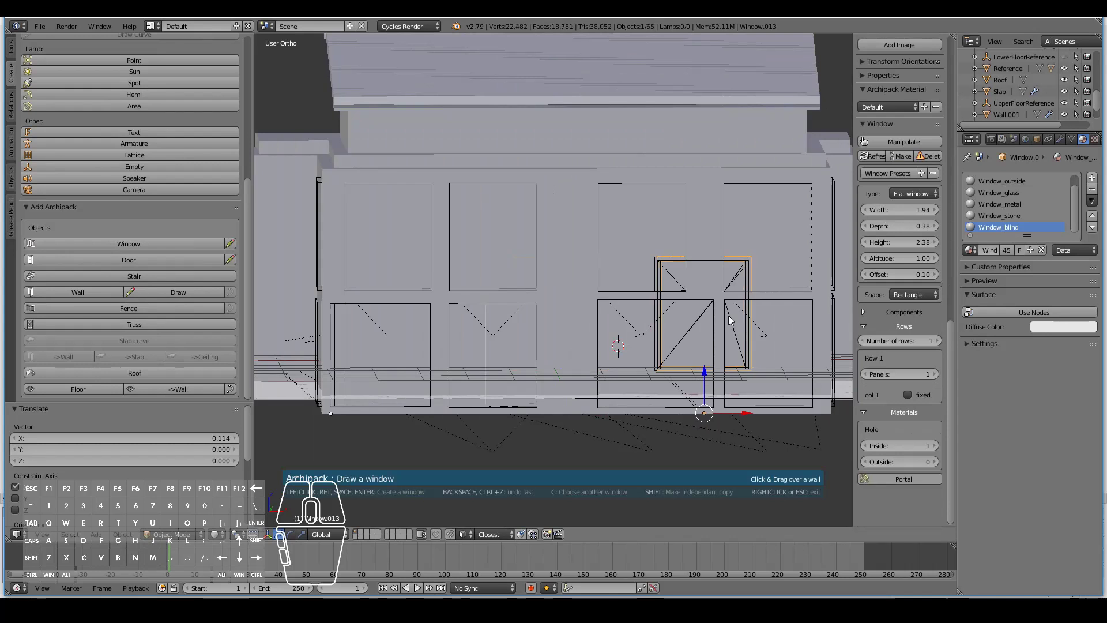
Step: Add a 0.49 wide window between the third and corner windows of the long facade and raise it to the upper floor
key(Escape)
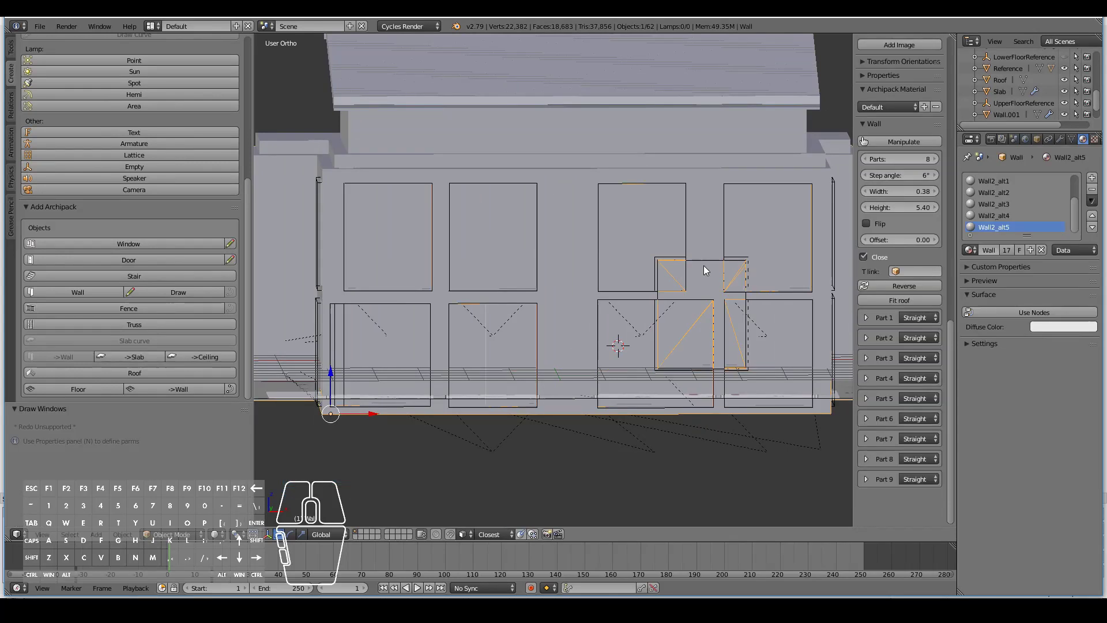
right_click(703, 262)
key(g)
key(z)
click(708, 183)
drag(708, 183, 694, 354)
middle_drag(694, 354, 442, 301)
scroll(599, 403, up, 3)
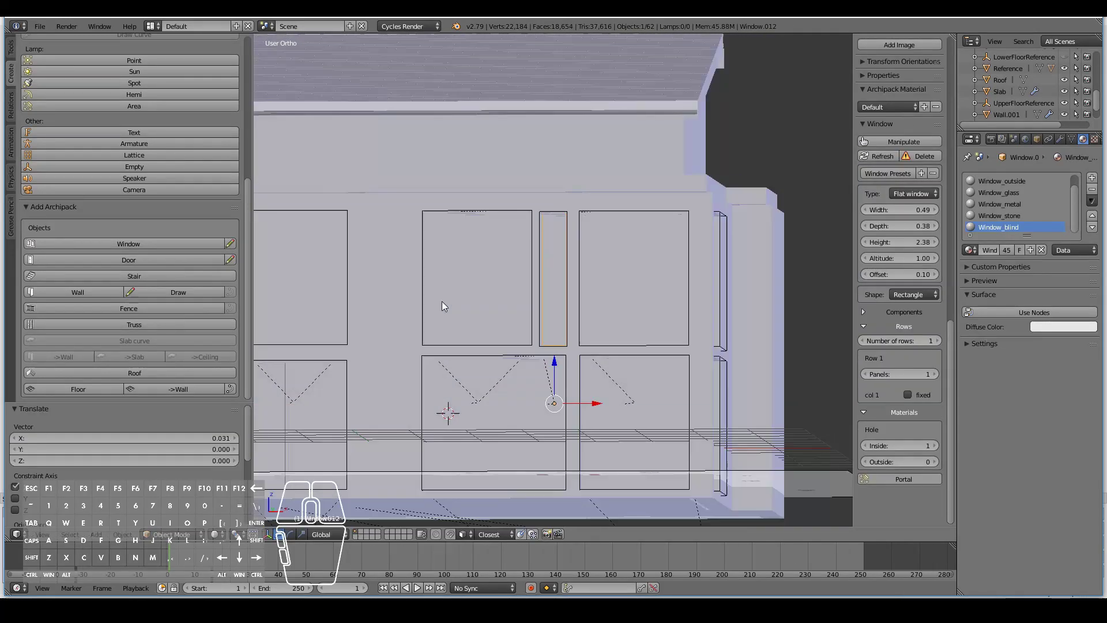
Step: Raise the narrow window about 0.02 along Z to align it with its upper-floor neighbours
key(KP_1)
key(KP_Decimal)
key(g)
key(z)
click(568, 344)
middle_drag(568, 344, 511, 377)
scroll(511, 377, down, 3)
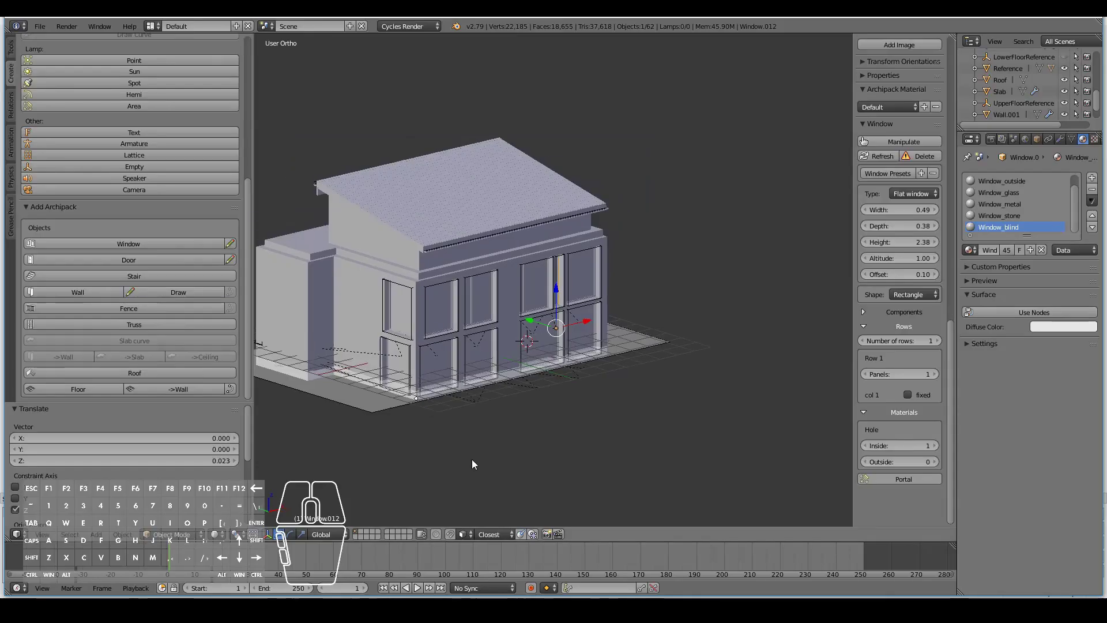
Step: Give the wide ground-floor window on the long facade four panels with columns of 25.00
scroll(519, 438, up, 3)
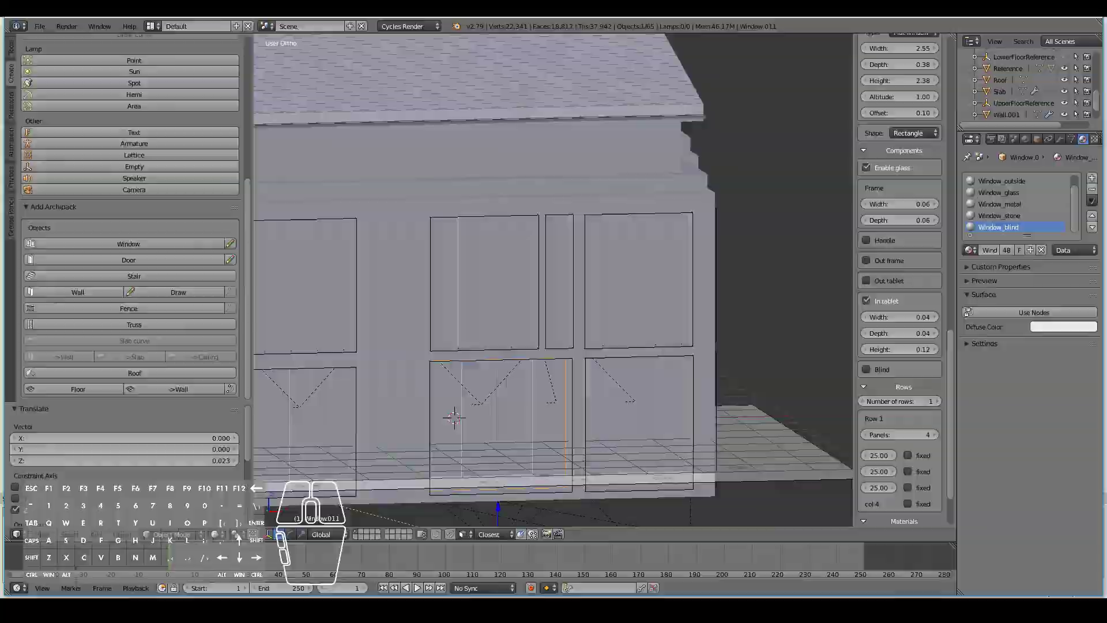
scroll(448, 437, down, 3)
Step: Set the first upper window of the long facade to a height of 2.00 and raise it about 0.37
scroll(449, 437, up, 2)
scroll(917, 277, up, 2)
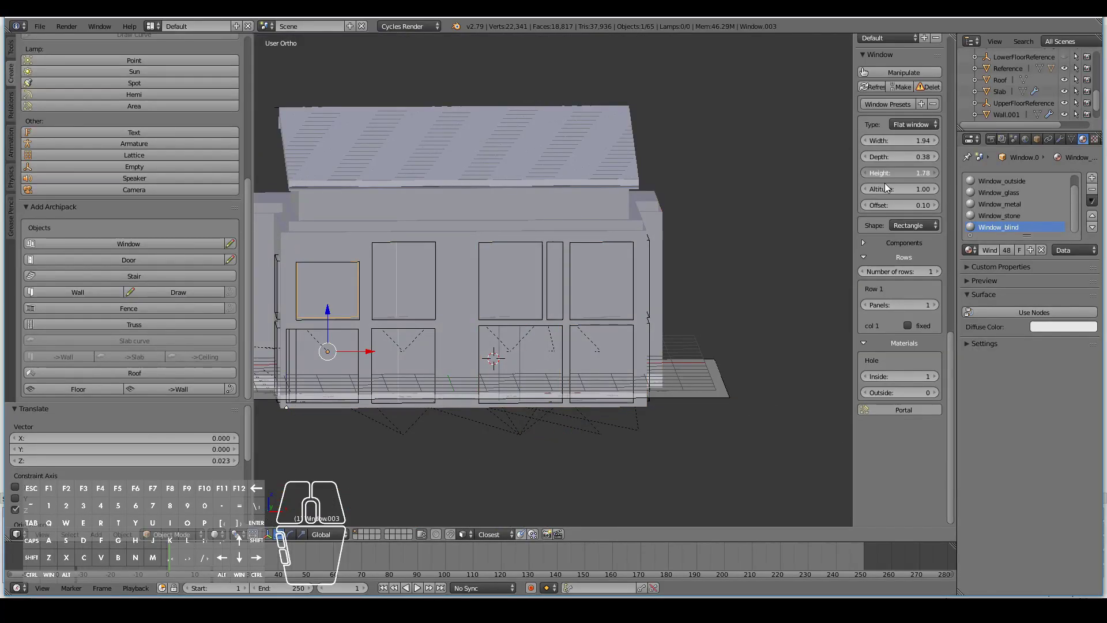
drag(327, 319, 403, 280)
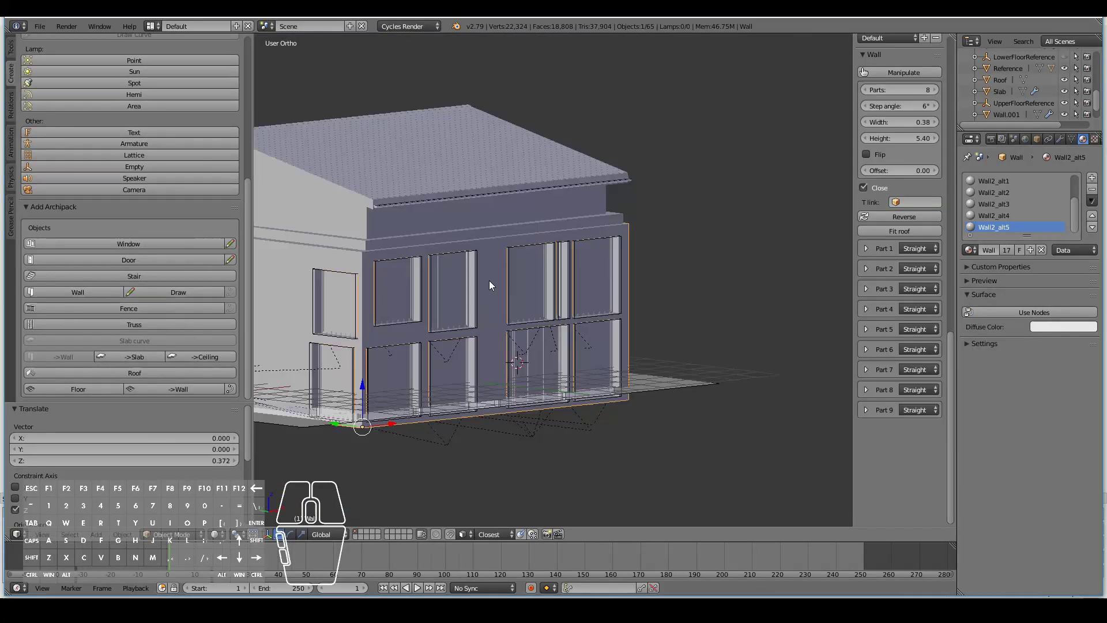
Step: Set both two-panel upper windows on the long facade to a height of 2.00 and raise them level with the first
click(913, 172)
key(KP_1)
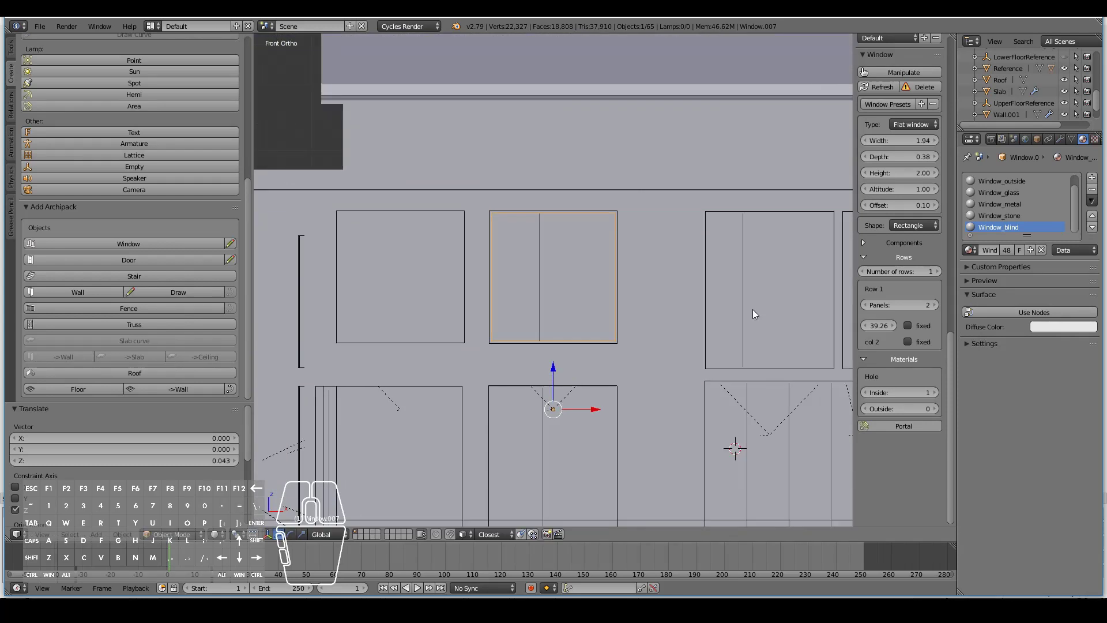
text(2)
key(Return)
key(g)
key(z)
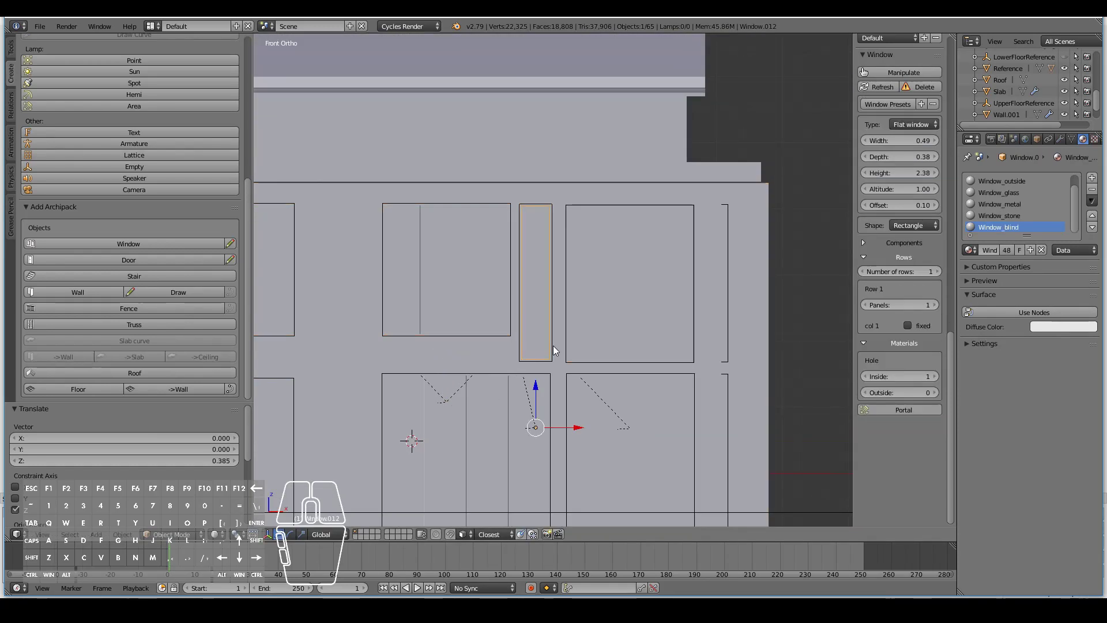
Step: Set the narrow, corner and adjoining side-wall upper windows to a height of 2.00 and raise them level with the others
right_click(534, 354)
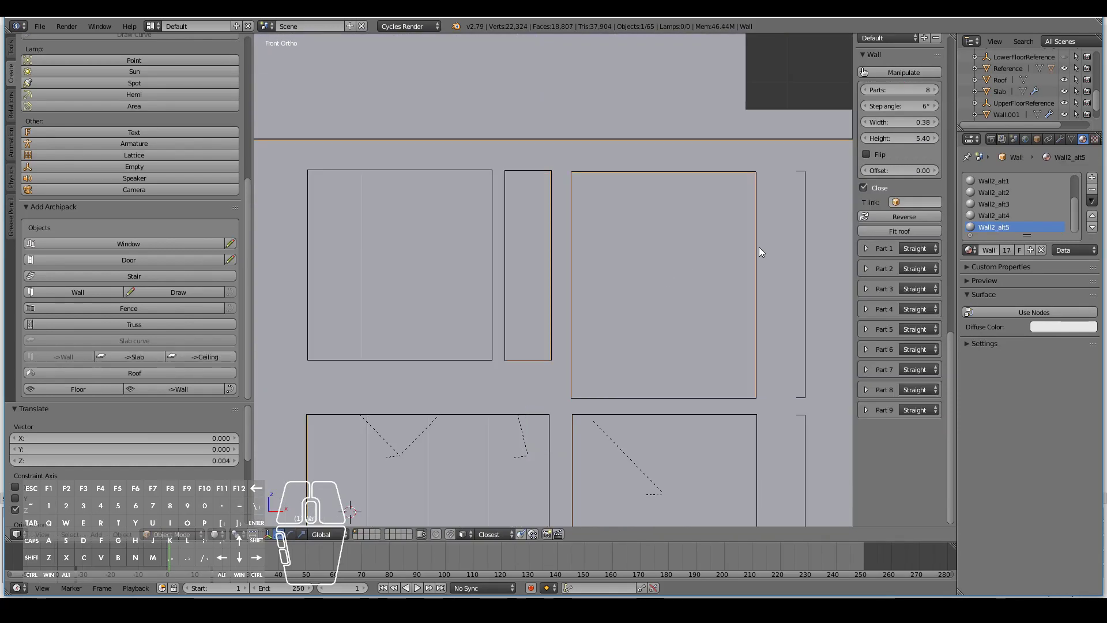
right_click(759, 247)
key(g)
key(z)
click(648, 44)
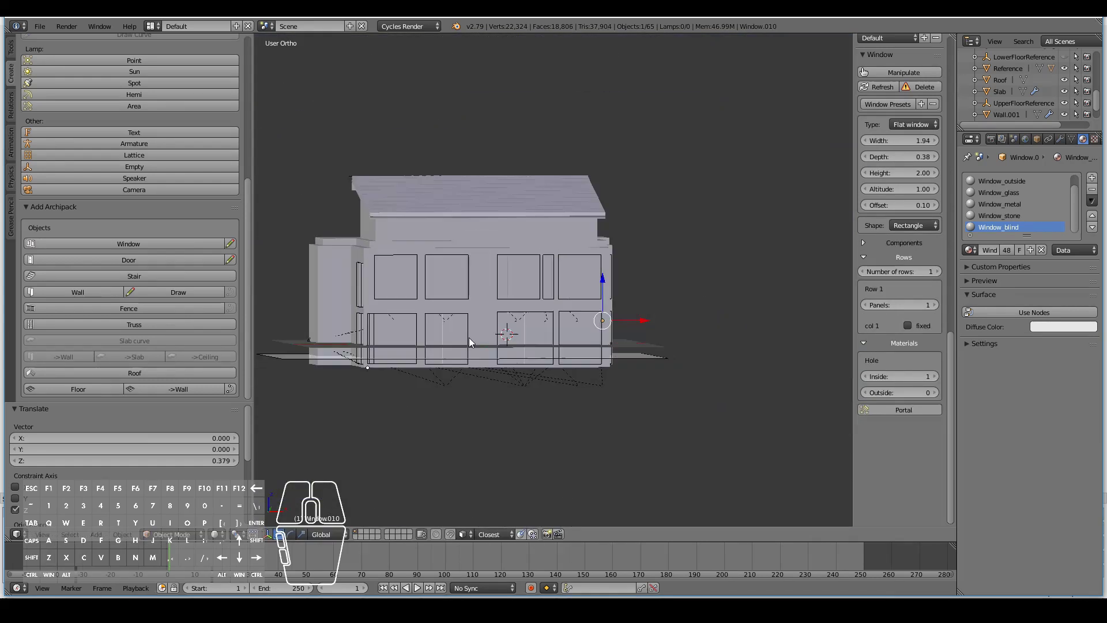
Step: Set the upper window on the opposite side wall to a height of 2.00 and raise it about 0.37
middle_drag(468, 338, 406, 375)
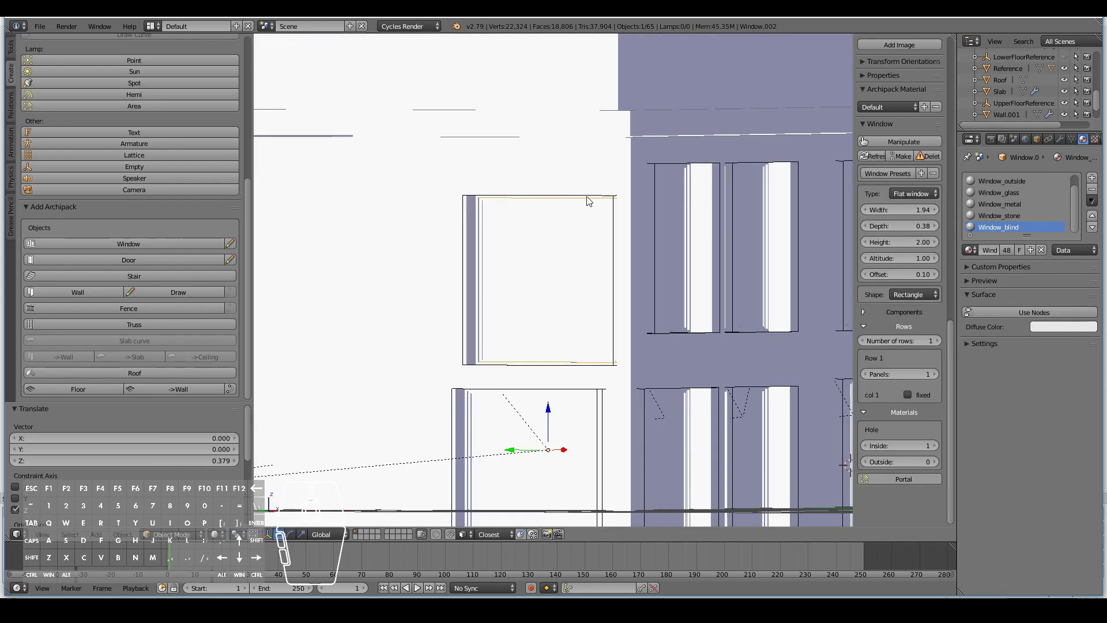
key(g)
key(z)
click(594, 175)
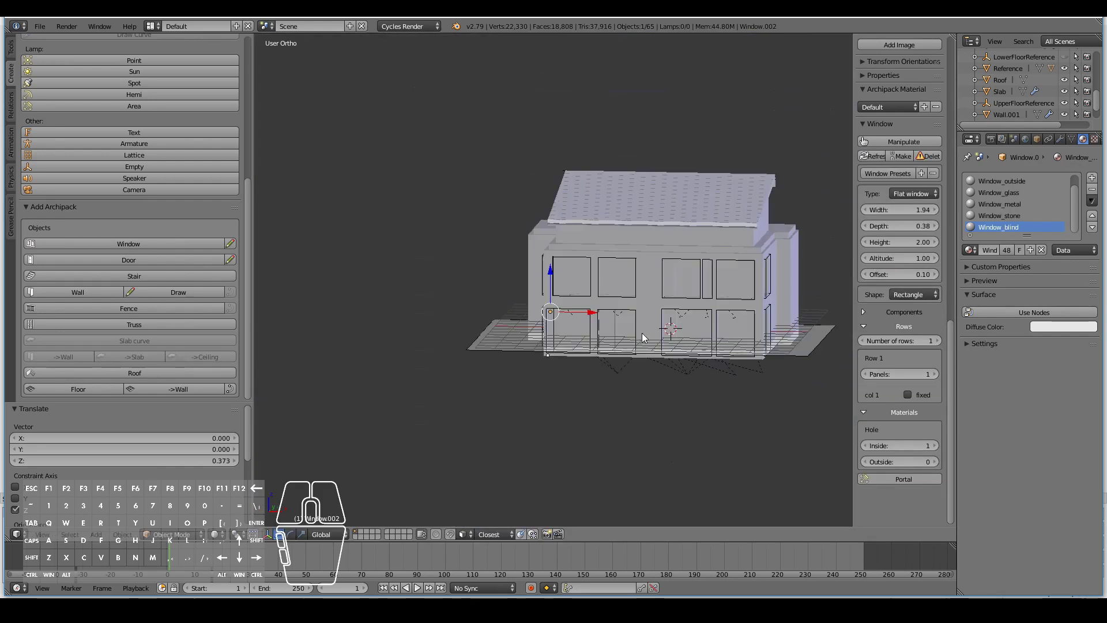
Step: Check the second exterior photo of the house and draw four MainWindow preset windows along the ground floor of the back facade
middle_drag(642, 334, 534, 234)
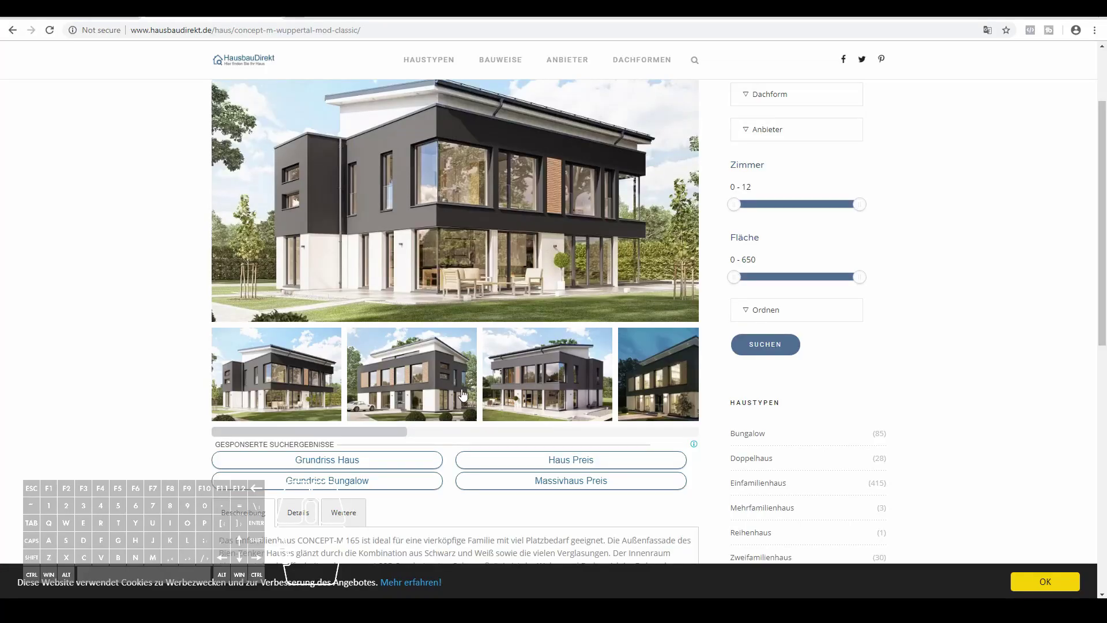
click(463, 395)
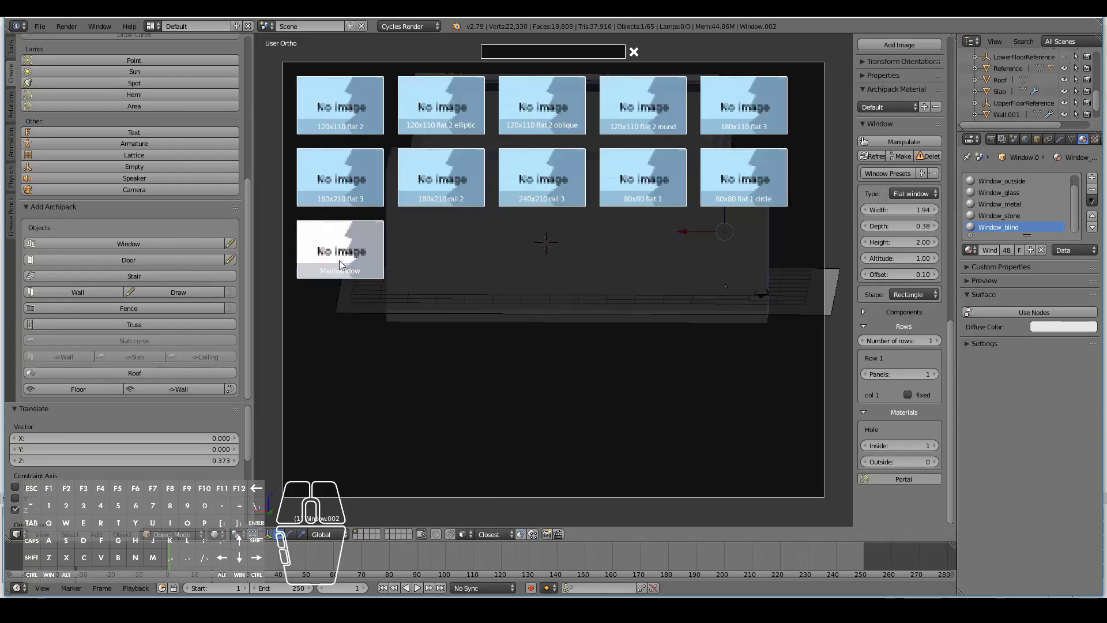
click(339, 261)
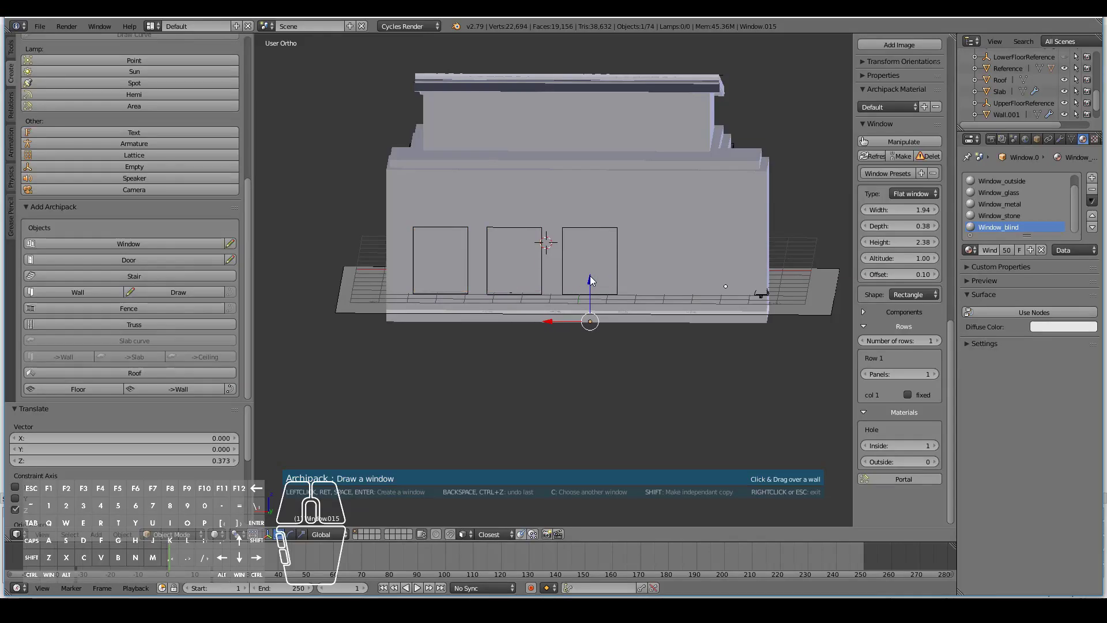
click(512, 273)
right_click(519, 276)
Step: Shift the four ground-floor windows of the back facade about 0.96 in negative X and set their width to 2.14
mouse_move(519, 276)
middle_down()
mouse_move(654, 307)
mouse_move(715, 297)
mouse_move(714, 319)
mouse_move(480, 337)
mouse_move(592, 350)
middle_up()
scroll(737, 302, down, 3)
key(KP_1)
key(KP_1)
scroll(736, 292, up, 3)
scroll(590, 343, down, 4)
scroll(593, 350, up, 3)
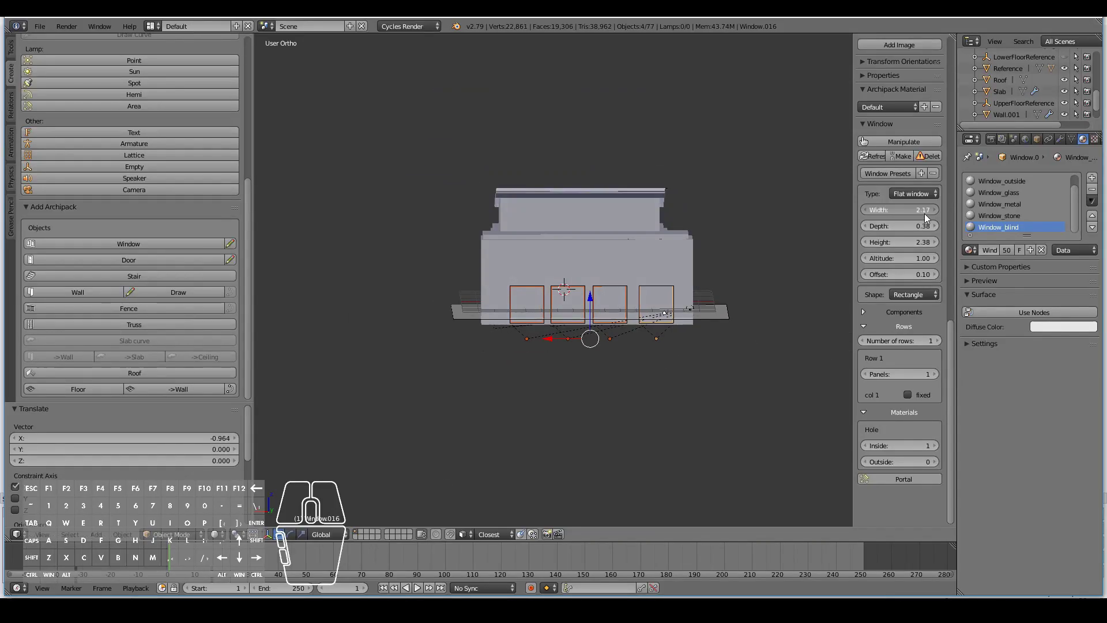
ctrl+scroll(925, 214, down, 1)
mouse_move(692, 300)
middle_down()
mouse_move(617, 303)
mouse_move(683, 299)
middle_up()
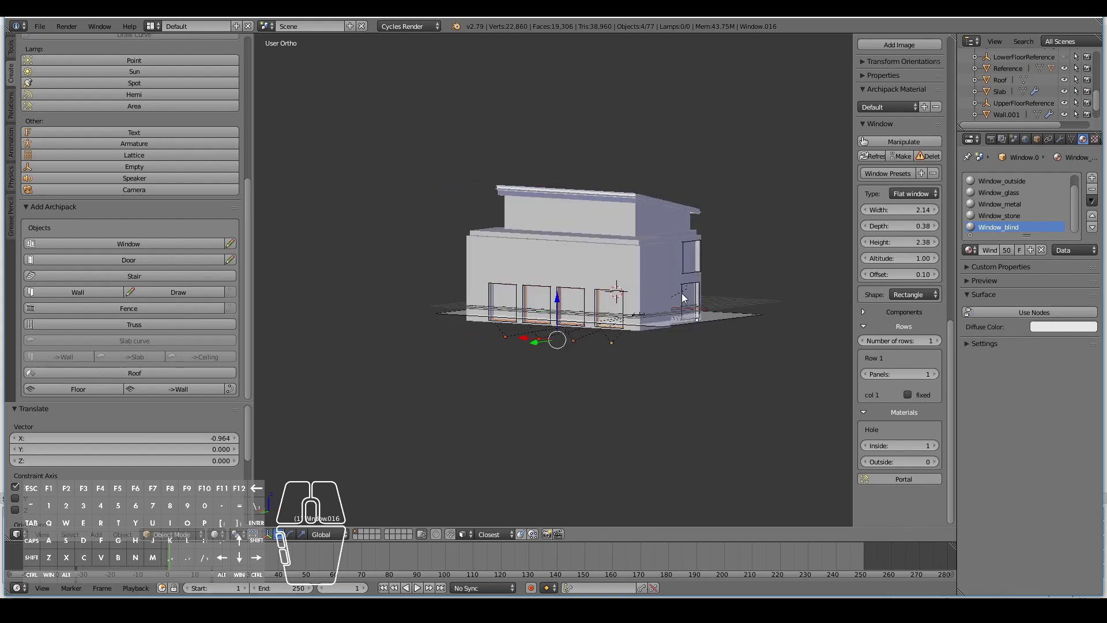
Step: Check the back facade in the reference photo and draw four more windows there for the upper floor
scroll(683, 298, up, 4)
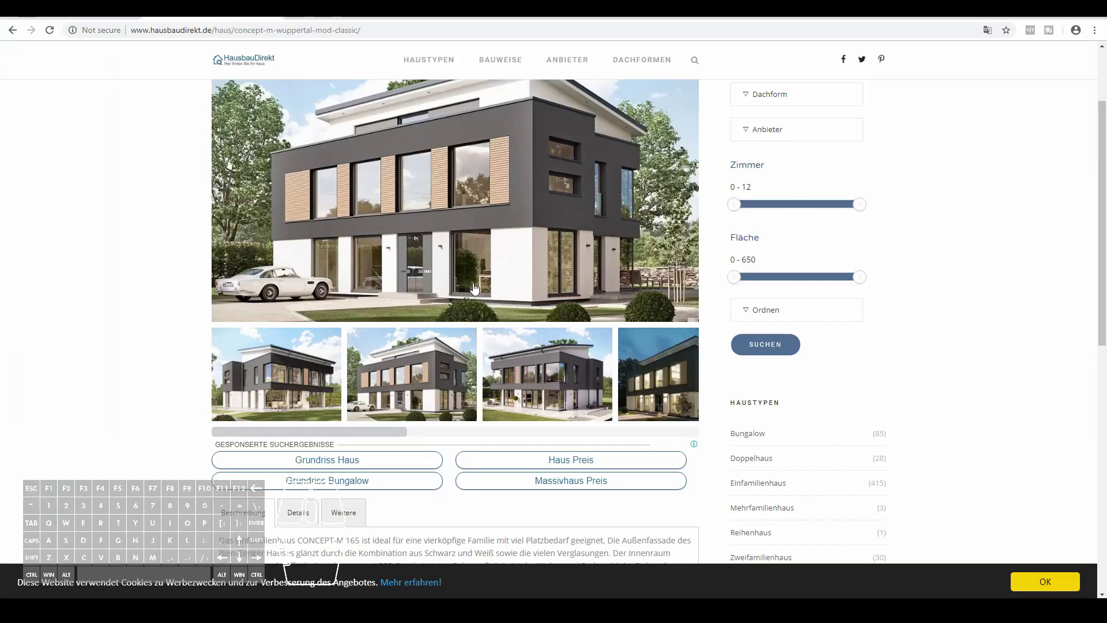
scroll(467, 332, up, 1)
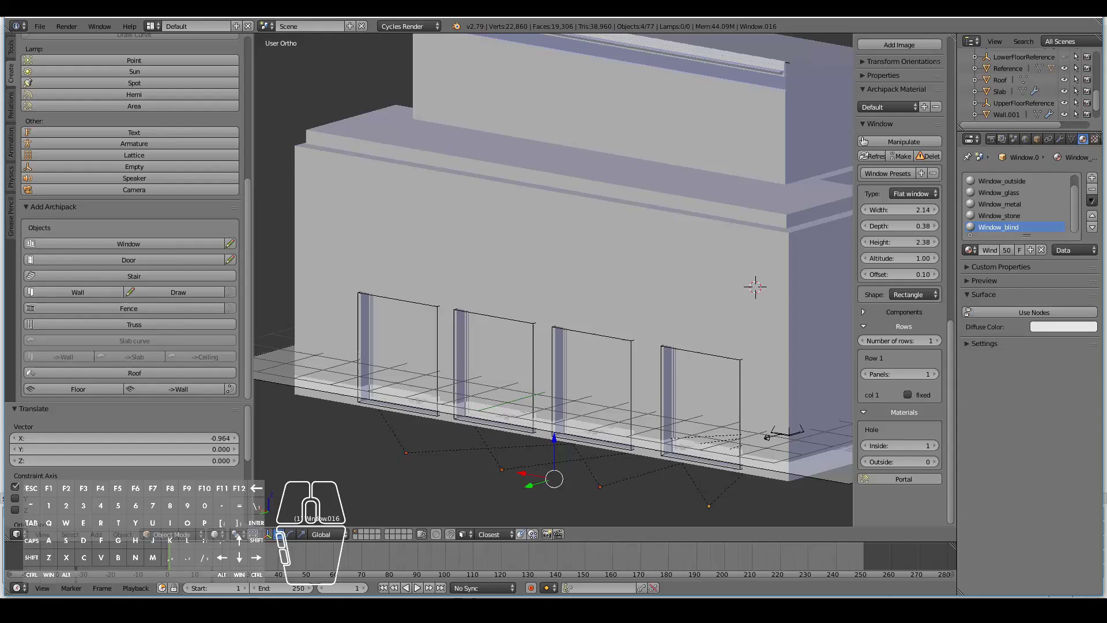
click(39, 26)
click(230, 244)
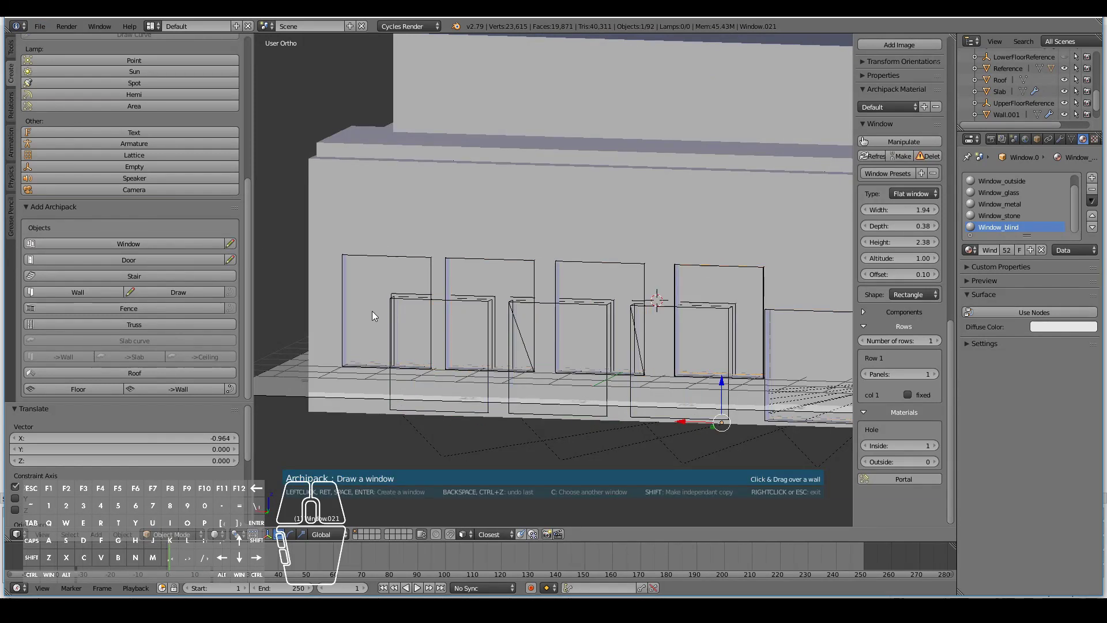
key(Escape)
click(444, 284)
scroll(552, 284, up, 2)
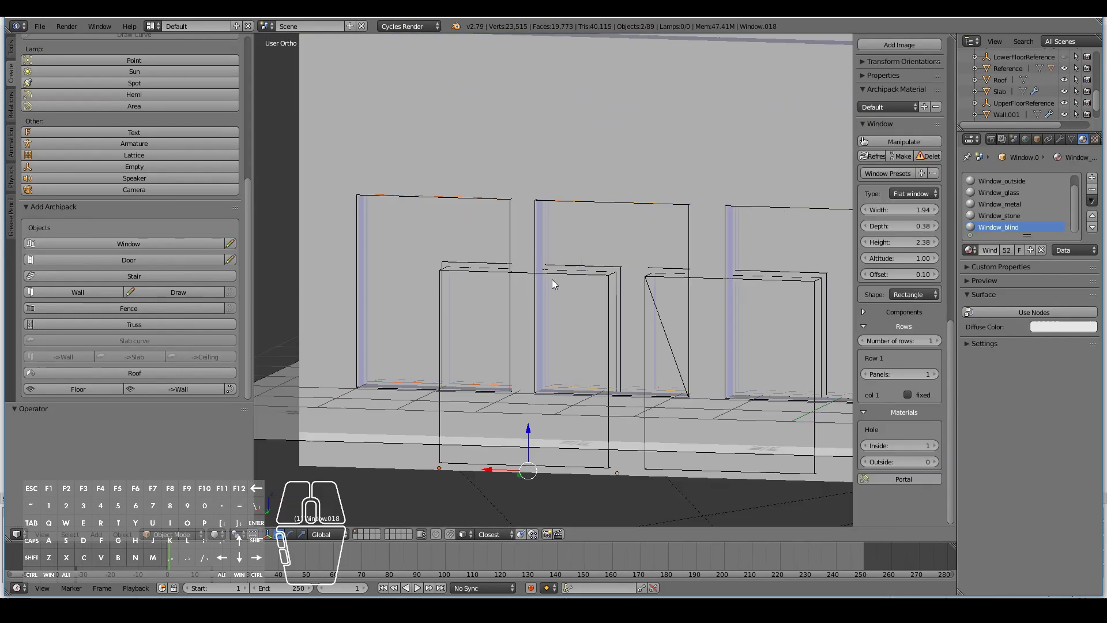
Step: Raise the four new back windows to the upper floor, shift them about -0.81 along X and set their height to 1.50
scroll(552, 279, down, 3)
middle_drag(691, 288, 706, 224)
key(g)
key(x)
click(806, 297)
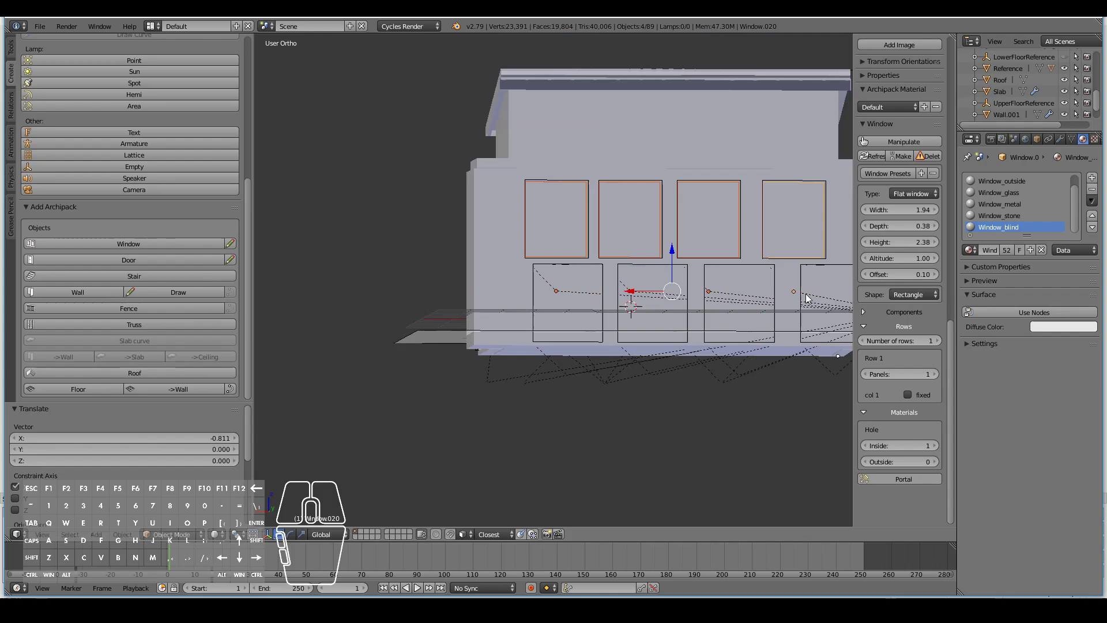
scroll(789, 255, down, 1)
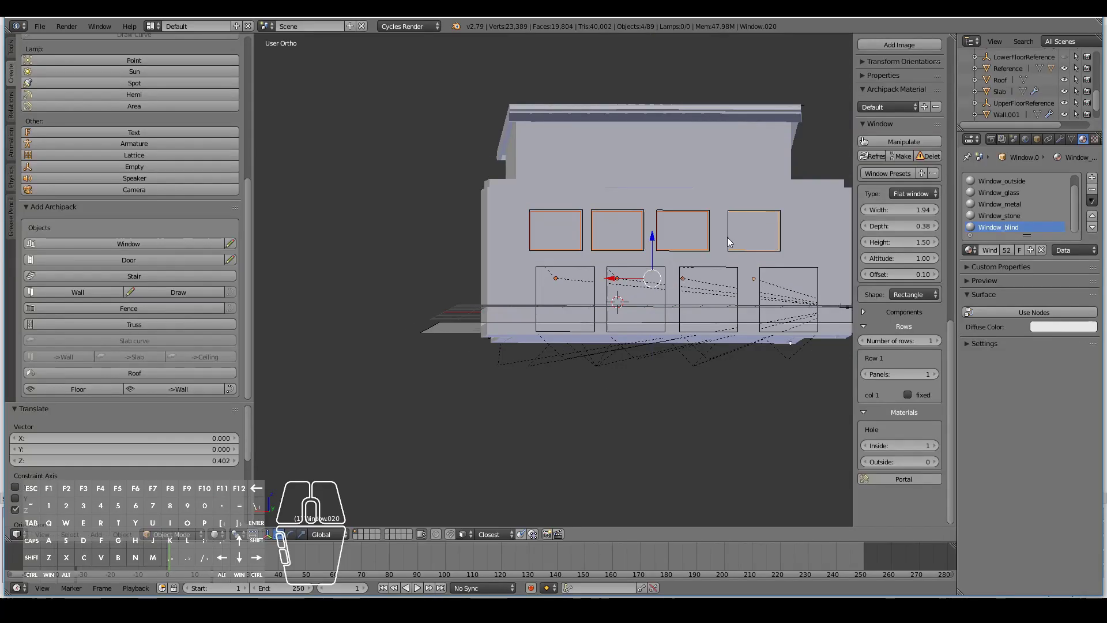
key(Return)
Step: Match the upper back windows to the floor plan, setting their width to 1.43 and aligning the first with its opening
scroll(632, 280, up, 2)
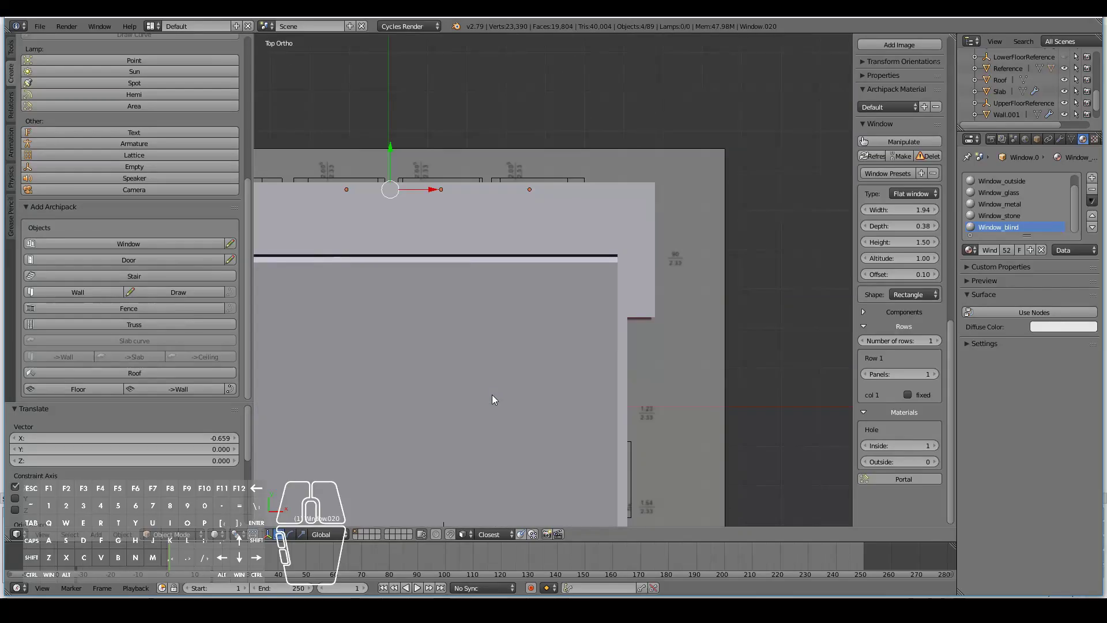
key(KP_7)
scroll(433, 295, down, 1)
scroll(783, 261, up, 1)
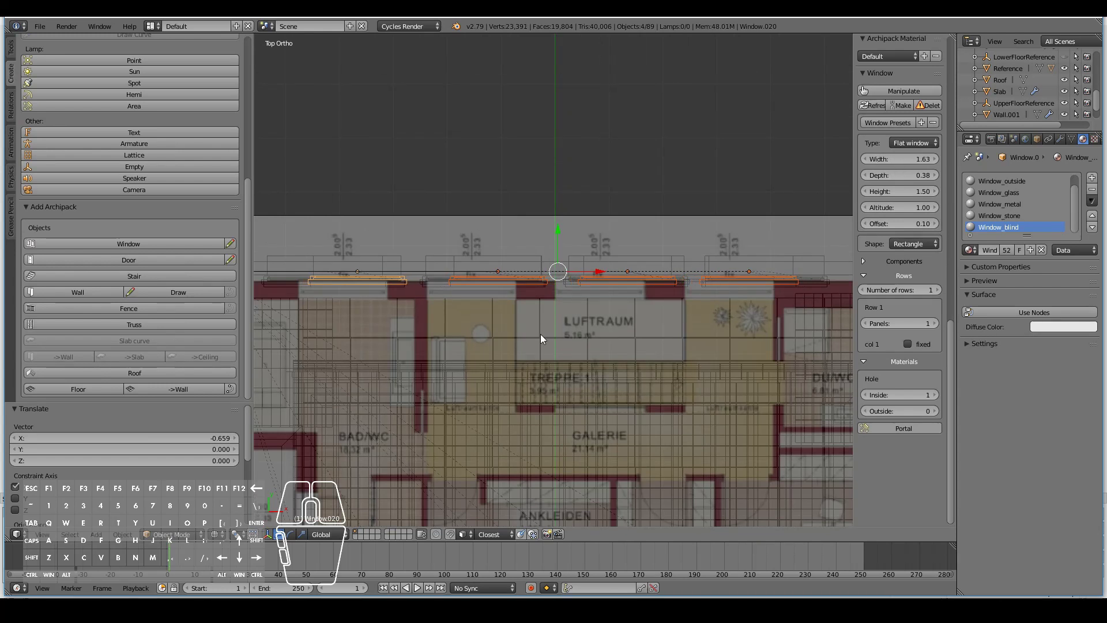
scroll(695, 301, down, 1)
drag(908, 158, 891, 157)
scroll(705, 314, up, 1)
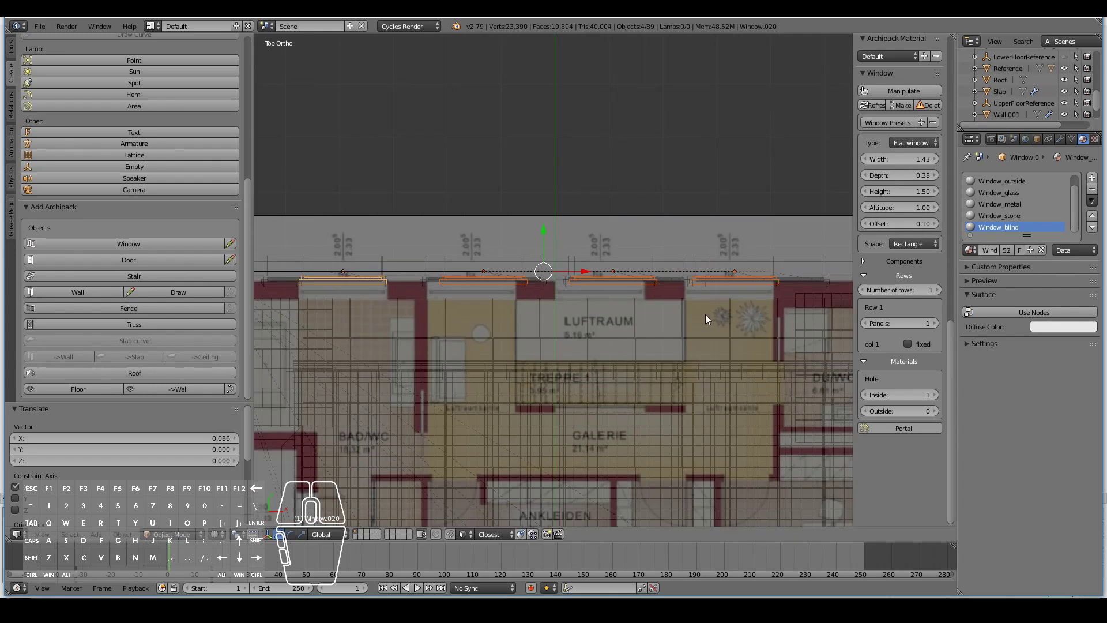
Step: Shift the other three upper back windows along X onto their openings in the floor plan
scroll(704, 319, down, 1)
scroll(705, 319, up, 1)
shift+right_click(343, 280)
drag(623, 272, 609, 272)
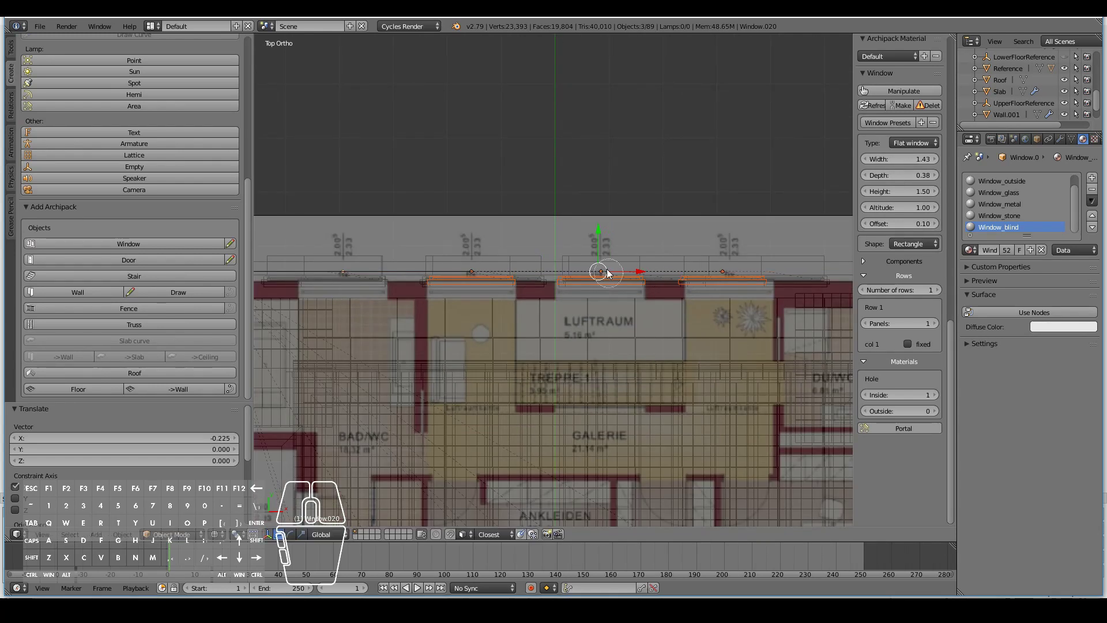
Step: Add a window to the back wall under the roof, lower it about 0.69 and give it a height of 1.96 and two panels
middle_drag(459, 270, 365, 198)
scroll(366, 197, down, 4)
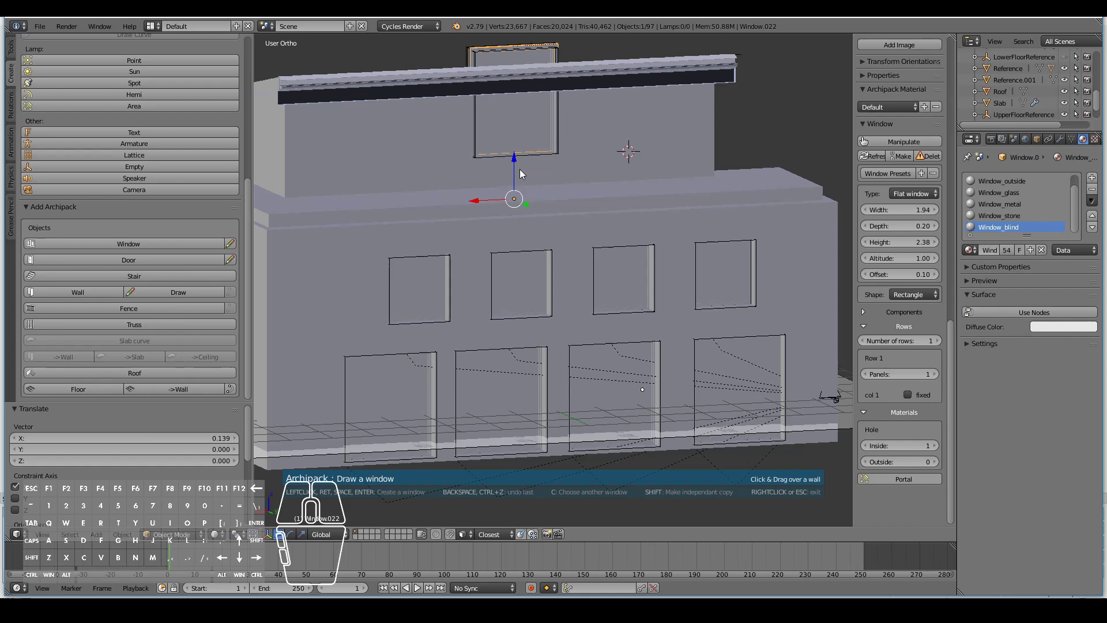
right_click(539, 160)
click(534, 193)
middle_drag(406, 361, 372, 229)
click(935, 374)
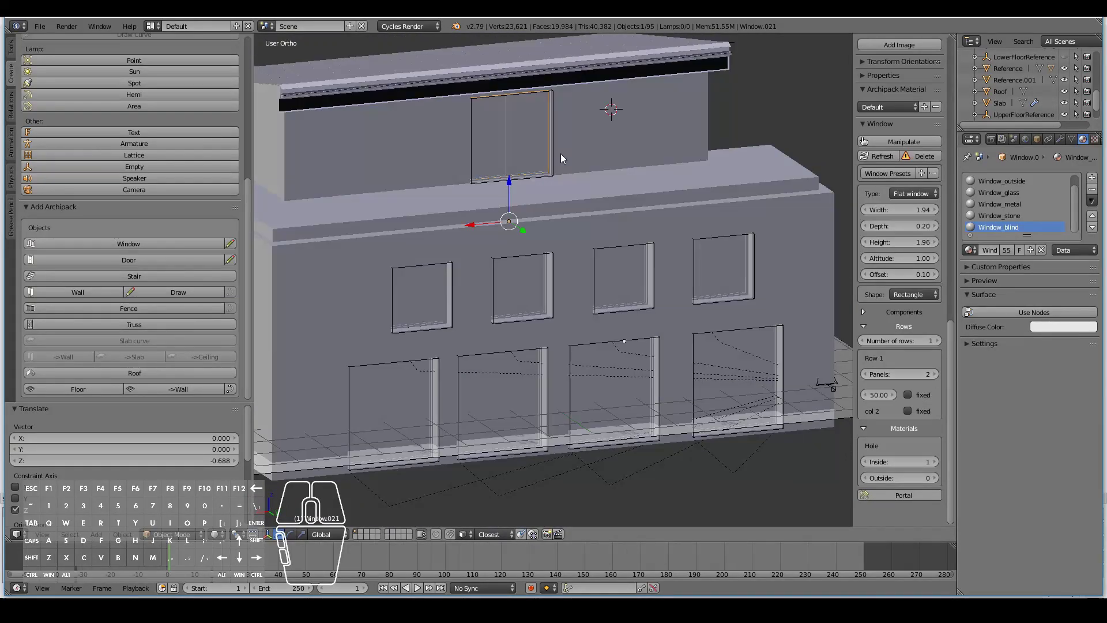
Step: Draw two MainWindow preset windows on the ground floor of each side wall
scroll(561, 153, down, 3)
middle_drag(560, 154, 501, 320)
scroll(502, 320, up, 3)
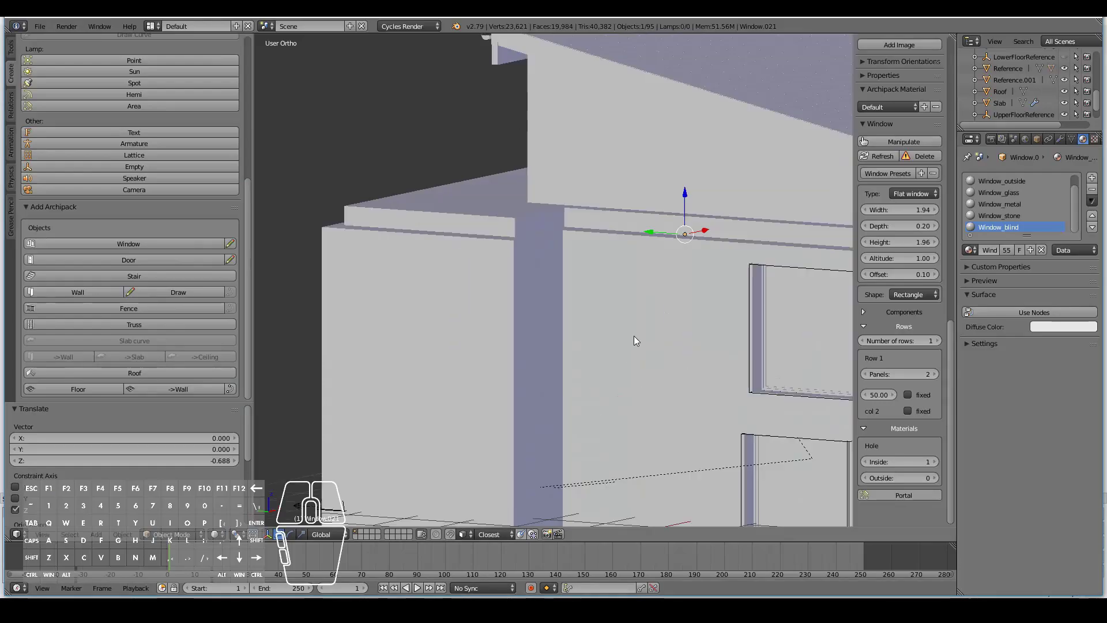
middle_drag(634, 336, 615, 260)
scroll(597, 248, up, 3)
scroll(580, 242, down, 3)
scroll(615, 260, down, 2)
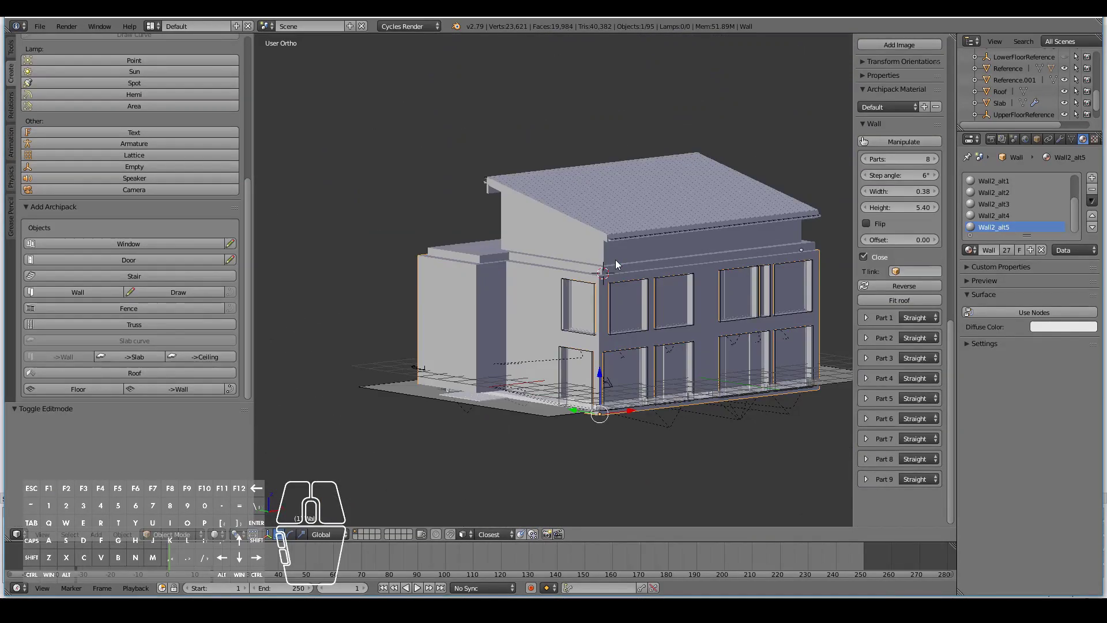
middle_drag(607, 323, 594, 358)
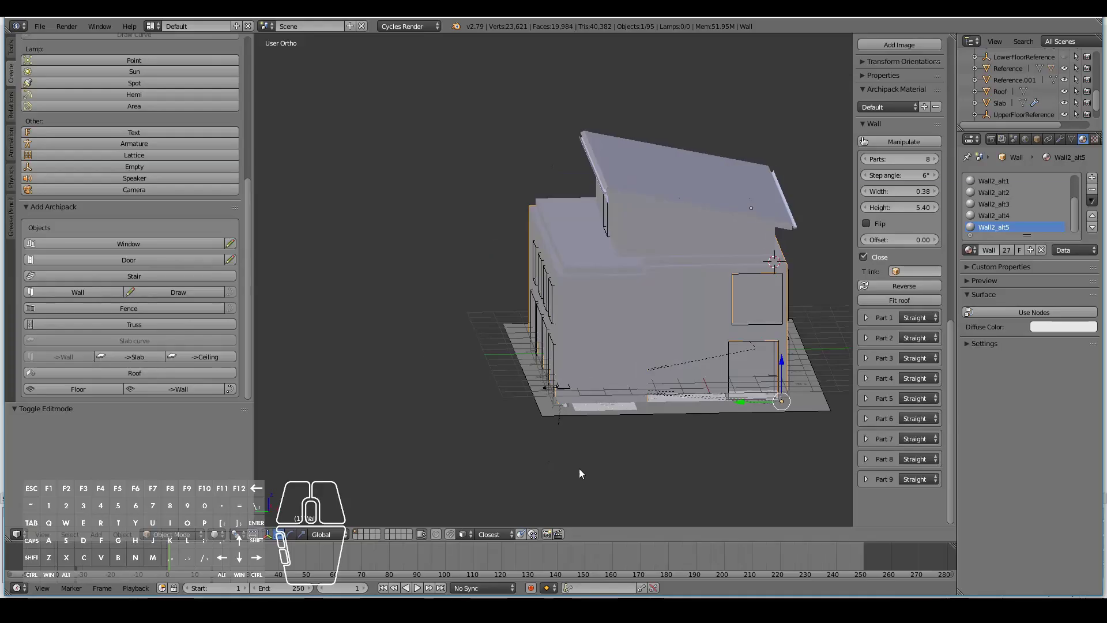
middle_drag(579, 469, 587, 424)
scroll(587, 425, up, 2)
click(230, 243)
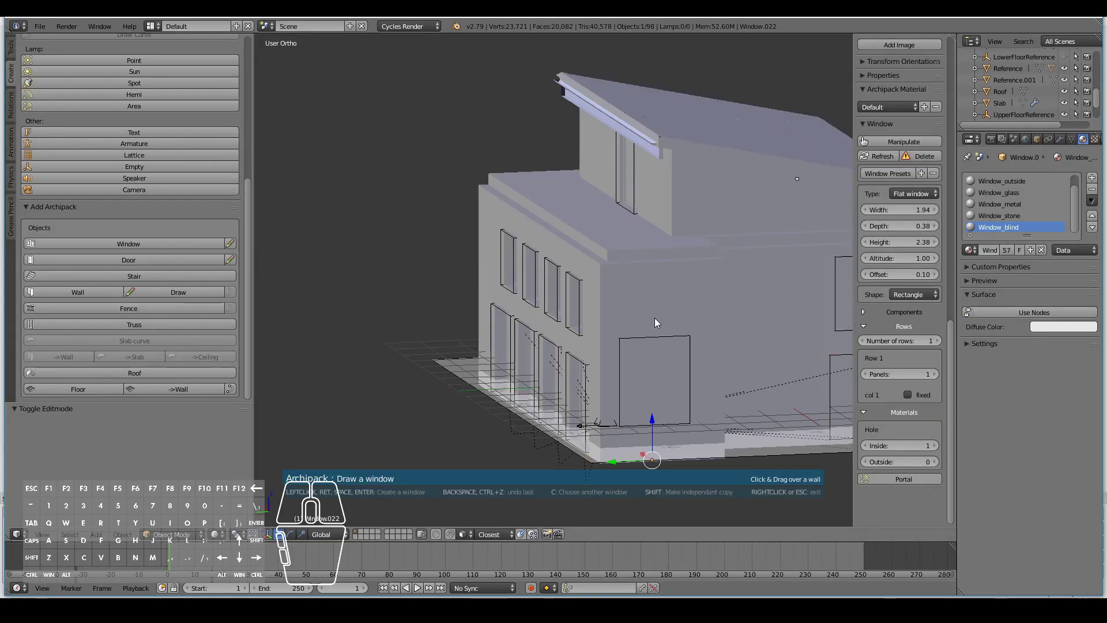
middle_drag(536, 307, 733, 331)
right_click(445, 364)
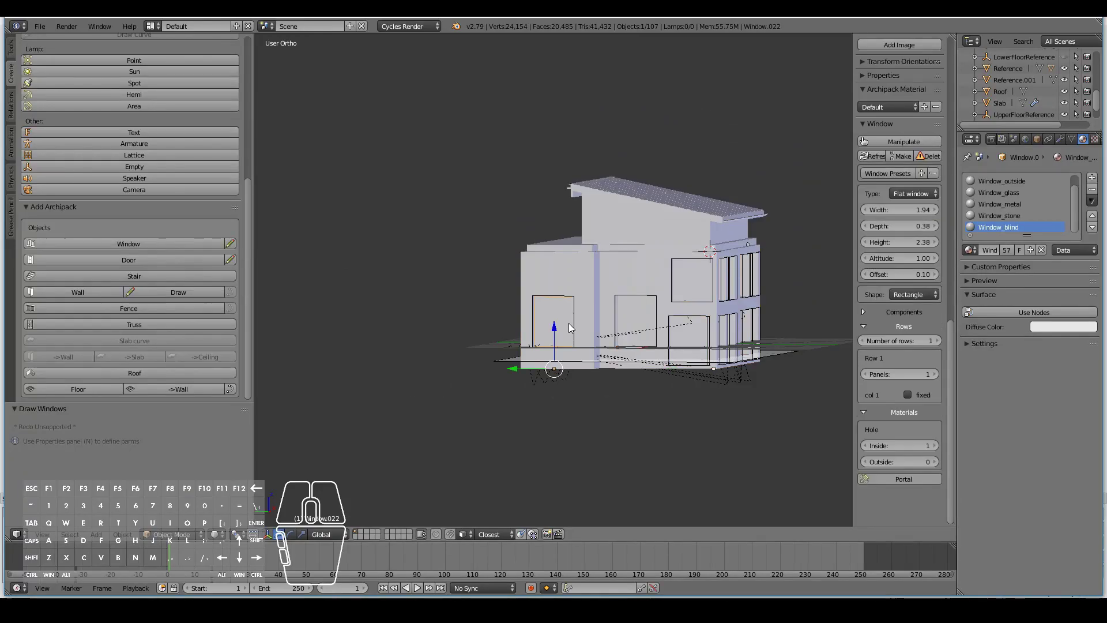
Step: Lower the rearmost window of the left side wall level with the ground-floor windows and give it two panels
scroll(596, 310, up, 3)
scroll(598, 303, down, 5)
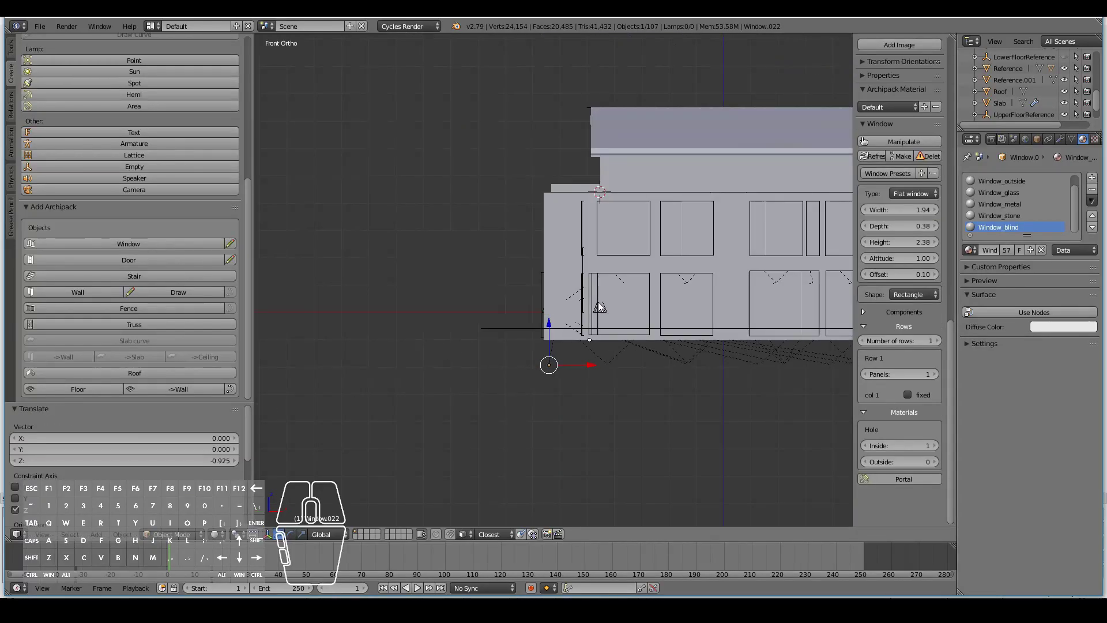
scroll(597, 302, up, 4)
key(g)
key(z)
click(704, 391)
middle_drag(704, 391, 842, 380)
click(930, 374)
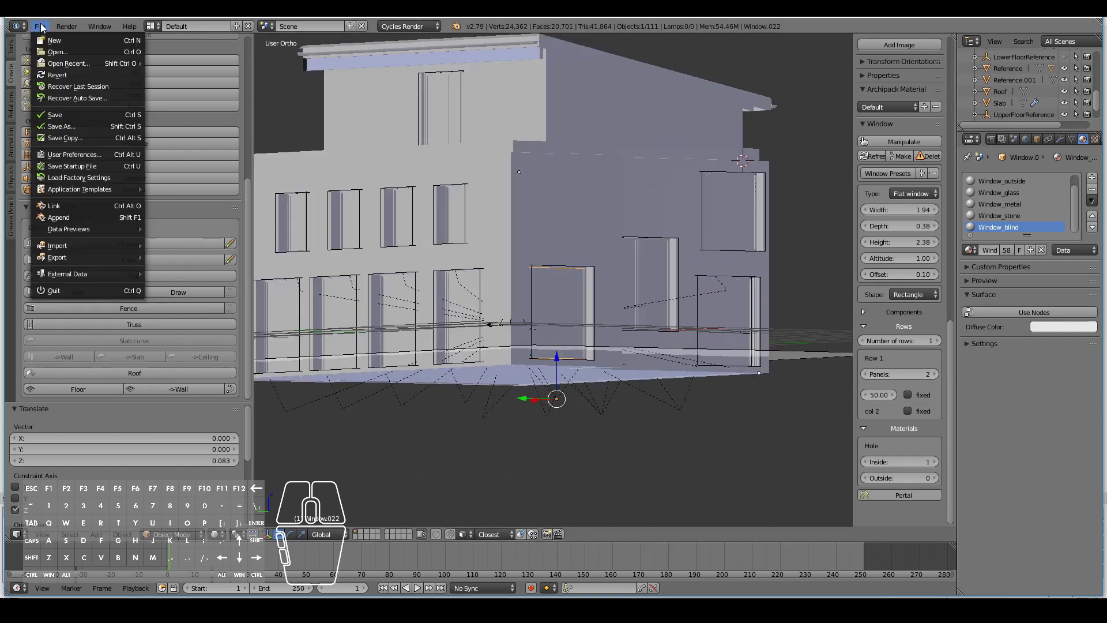
Step: Lower the rearmost window of the right side wall level with the ground-floor corner window
scroll(540, 240, up, 3)
middle_drag(540, 240, 707, 328)
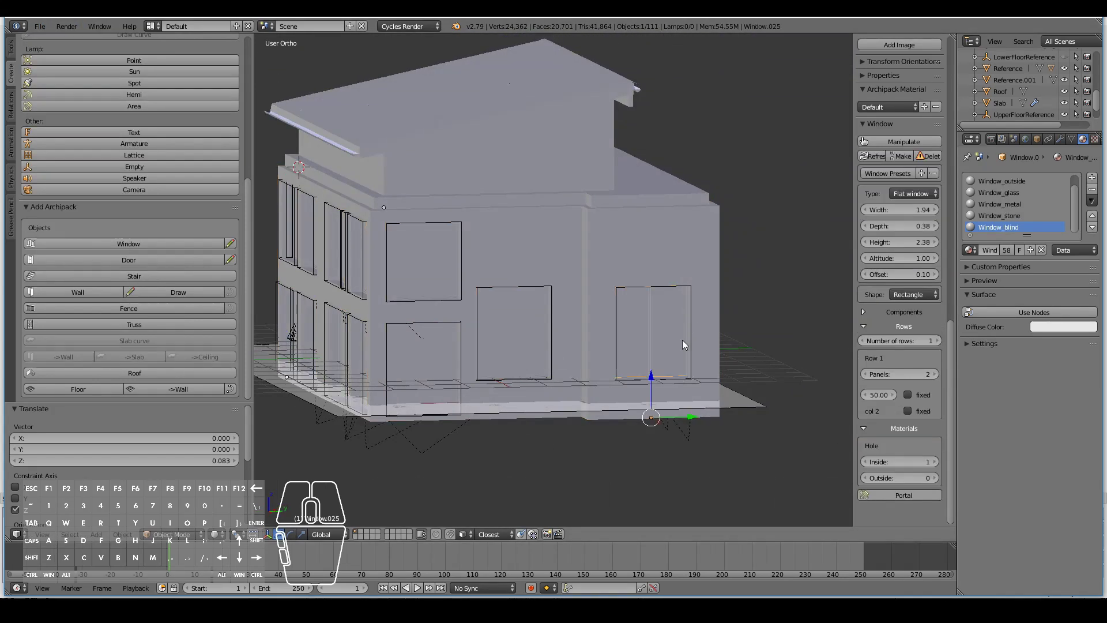
key(g)
key(z)
key(KP_3)
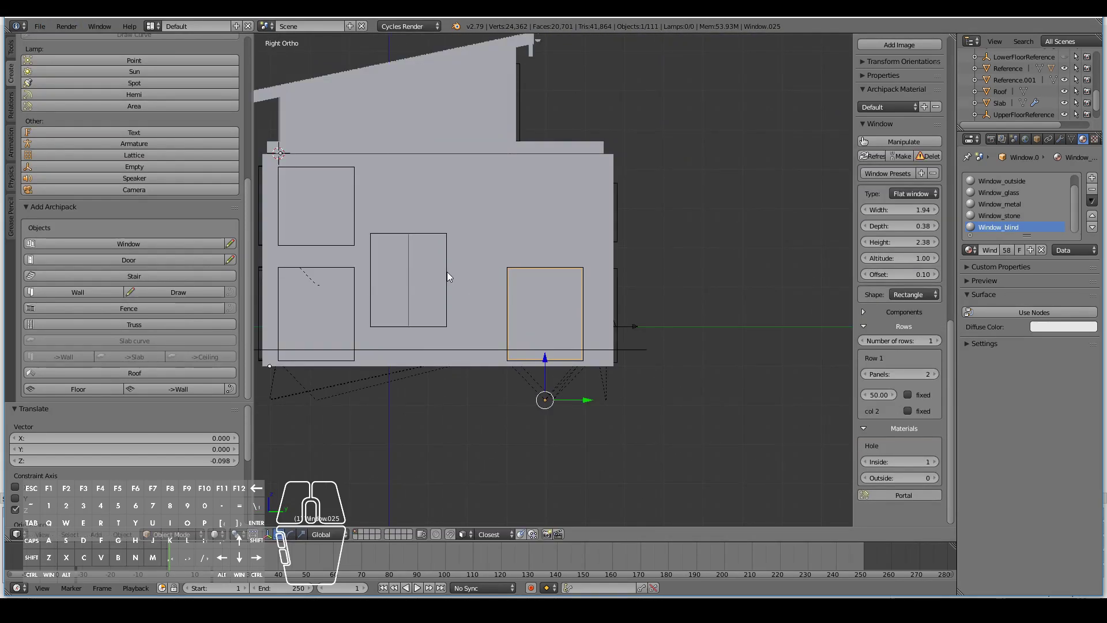
Step: Lower the middle window of the right side wall level with its neighbours and reposition it along Y between them
middle_drag(447, 271, 569, 339)
right_click(571, 346)
key(KP_3)
key(g)
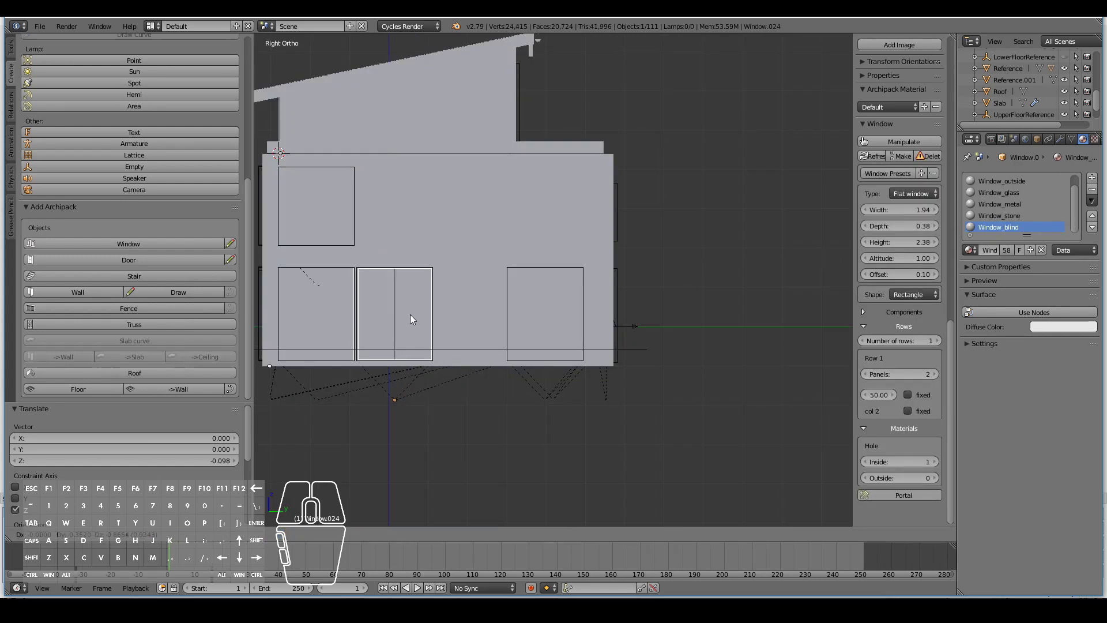
key(y)
click(411, 318)
Step: Set the width of the linked side-wall windows to 1.70 and narrow the right wall's middle window as a unique copy
middle_drag(410, 318, 511, 344)
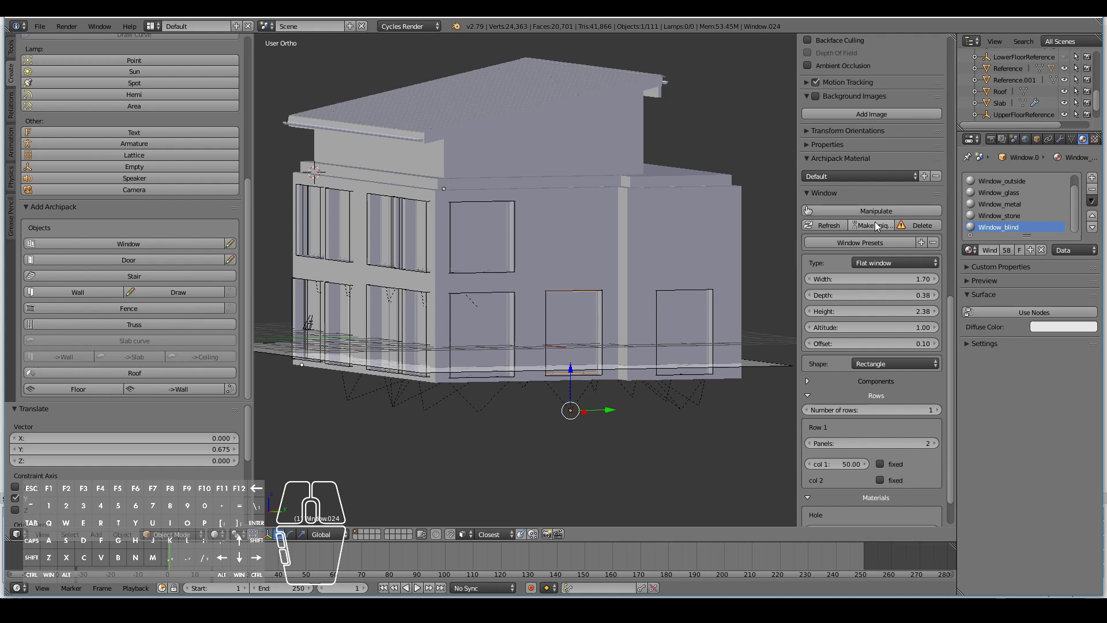
drag(913, 279, 783, 281)
scroll(690, 250, up, 4)
Step: Lower the middle window of the left side wall to ground-floor level and make it a single-panel window 1.01 wide
right_click(690, 251)
scroll(690, 250, down, 3)
key(g)
key(z)
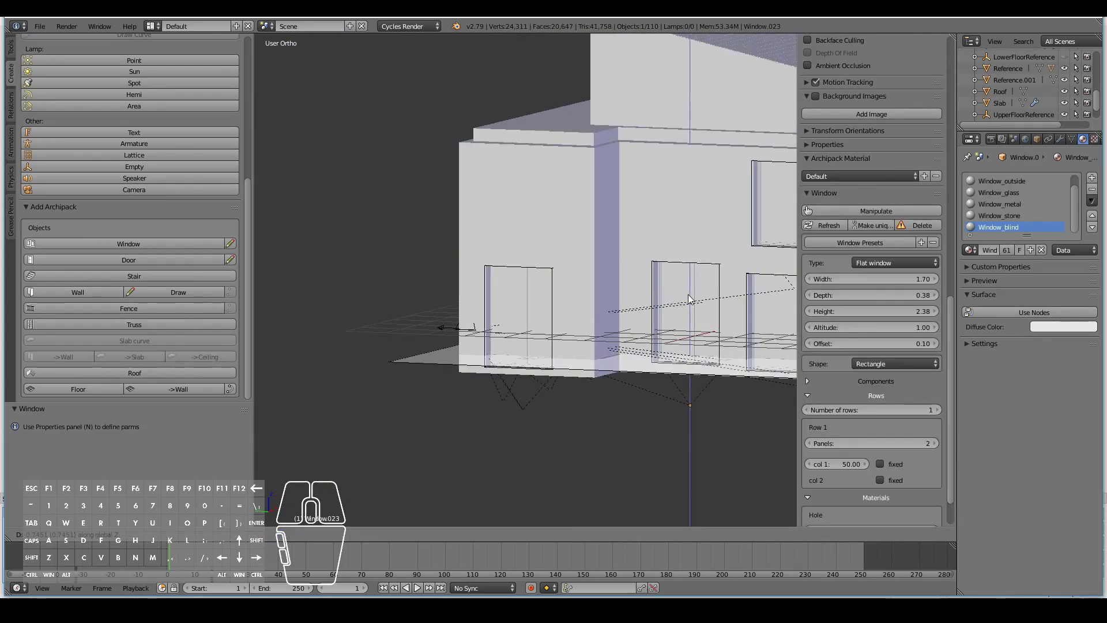
scroll(656, 392, down, 2)
drag(913, 278, 750, 277)
scroll(725, 275, down, 3)
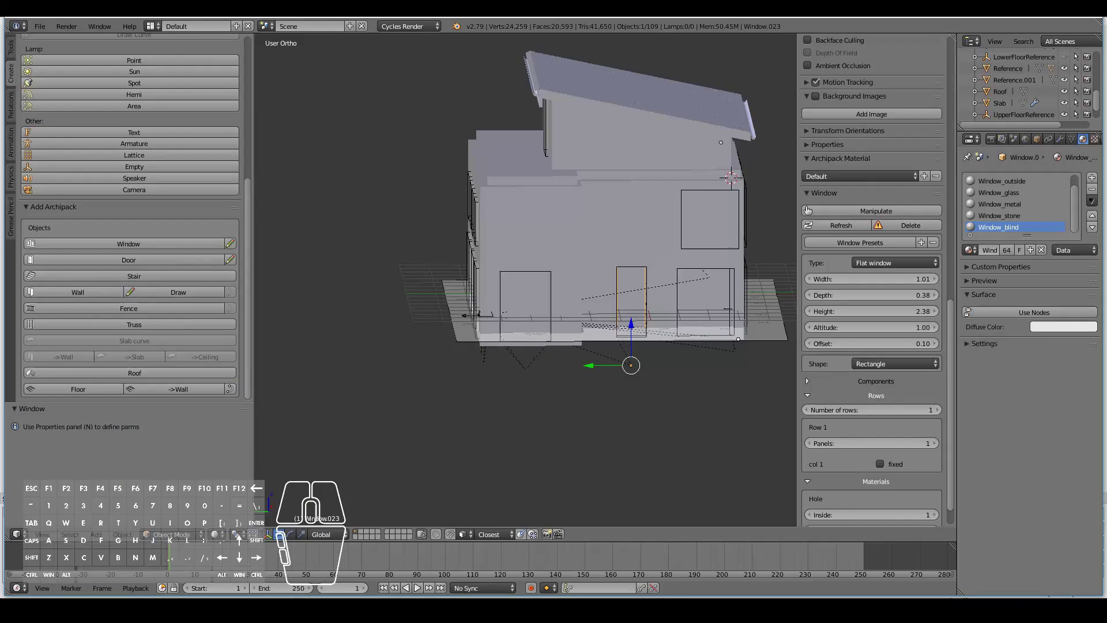
Step: Set the height of the left side wall's middle window to 2.35 to align it with its neighbours
key(ctrl+KP_3)
scroll(811, 295, up, 3)
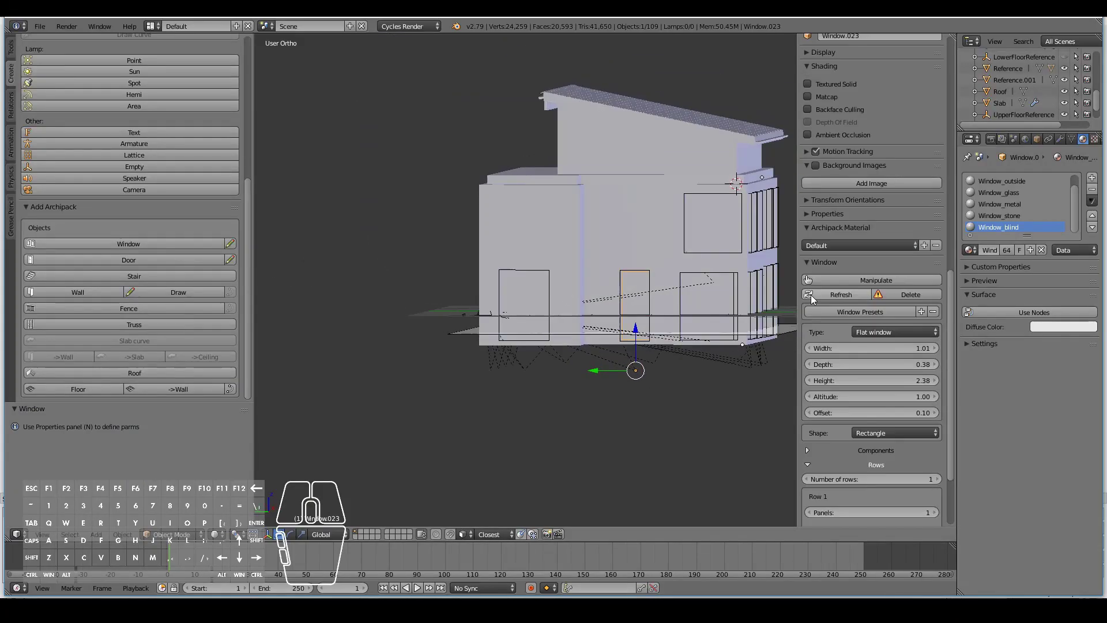
scroll(784, 300, up, 2)
drag(891, 381, 909, 380)
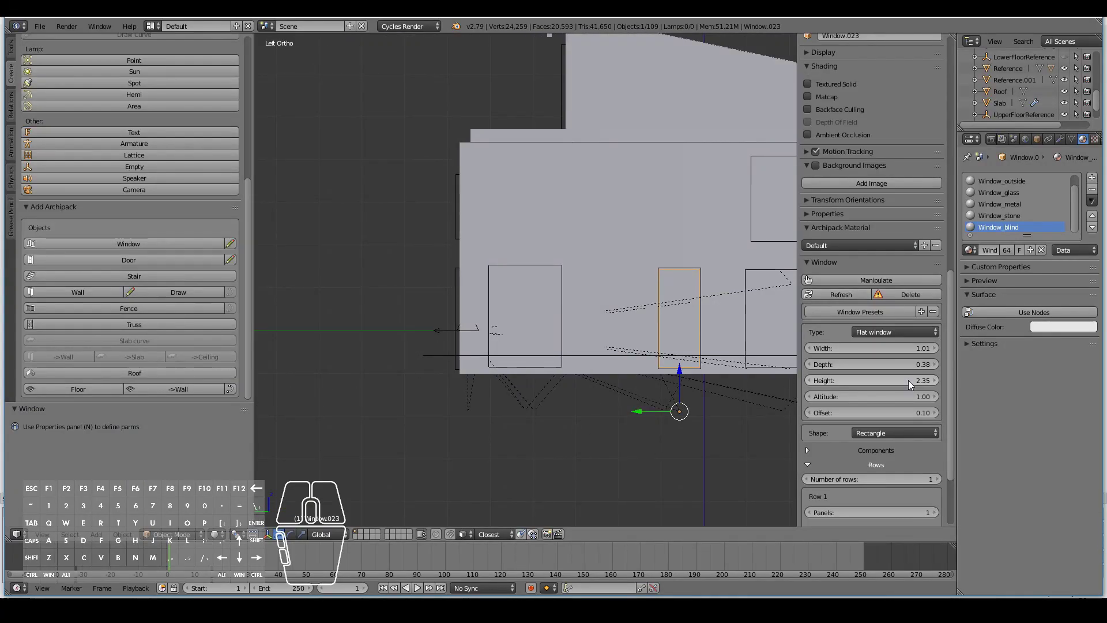
middle_drag(635, 404, 614, 413)
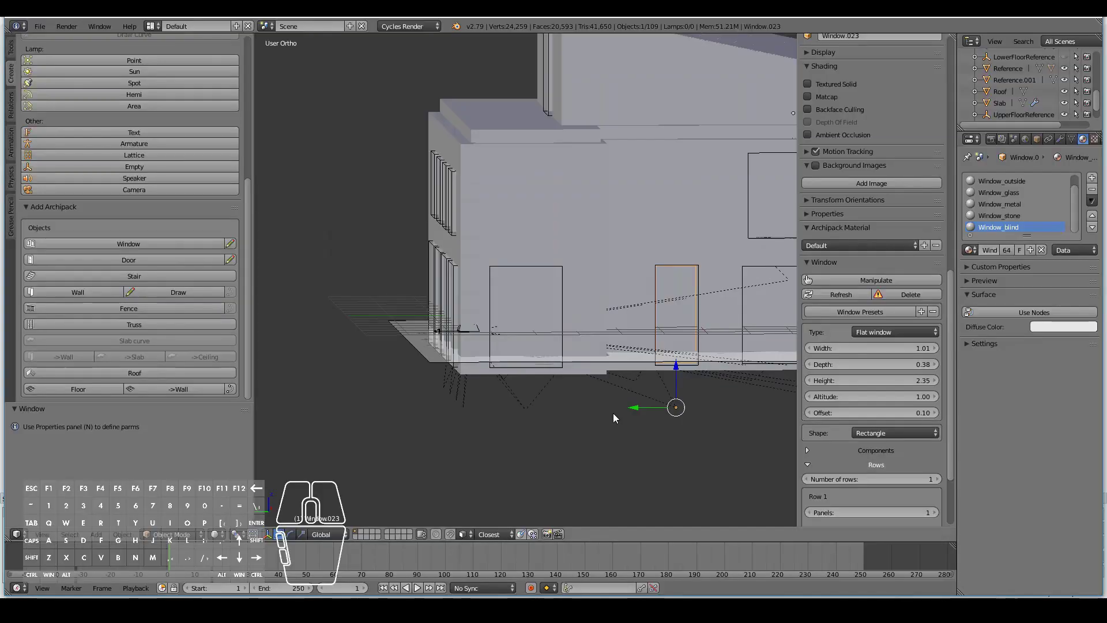
scroll(611, 404, down, 3)
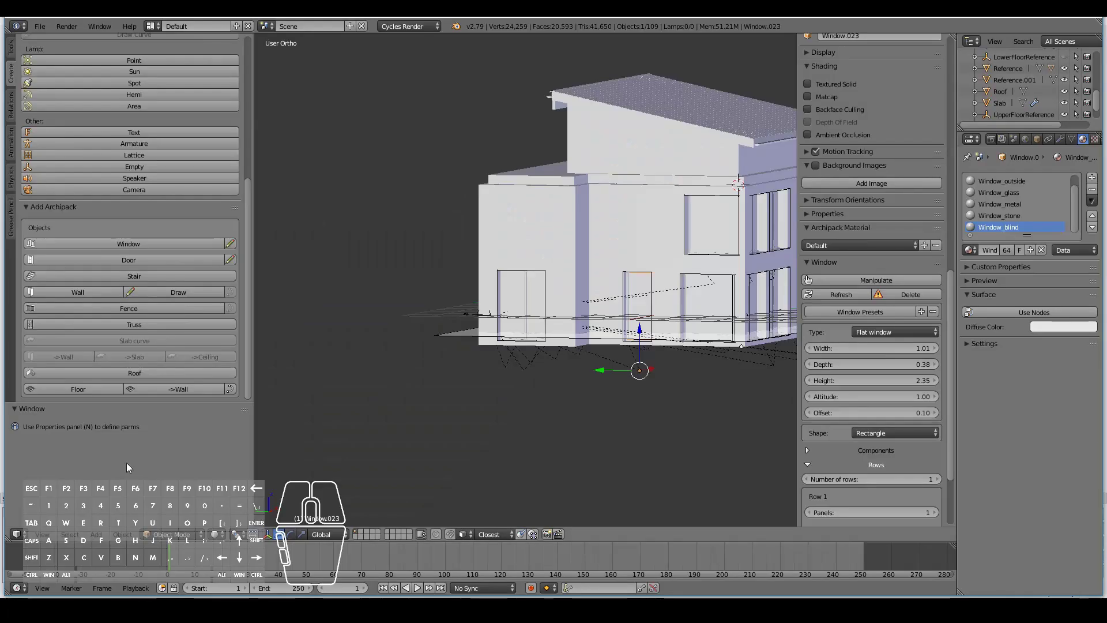
Step: Draw linked windows from the Mainwindow preset on the rear sections of both side walls
click(129, 243)
click(473, 252)
mouse_move(559, 222)
middle_down()
mouse_move(449, 228)
mouse_move(551, 248)
middle_up()
right_click(429, 248)
scroll(450, 220, up, 5)
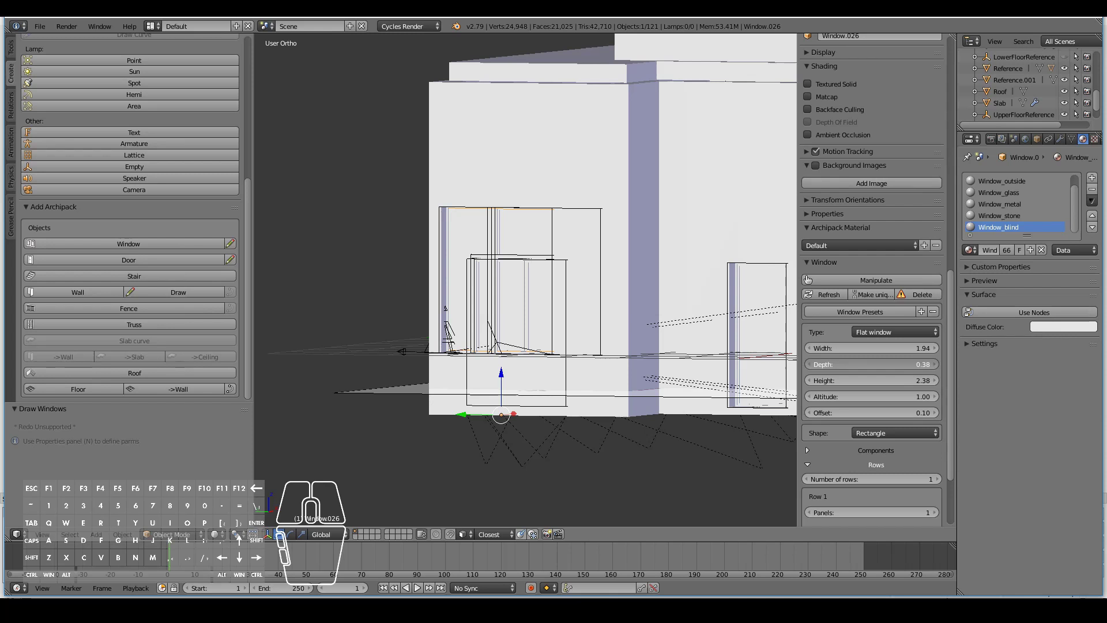
Step: Set the linked rear windows' height to 0.71 and move the first one high up on the left side wall's rear section
drag(847, 393, 812, 410)
click(576, 205)
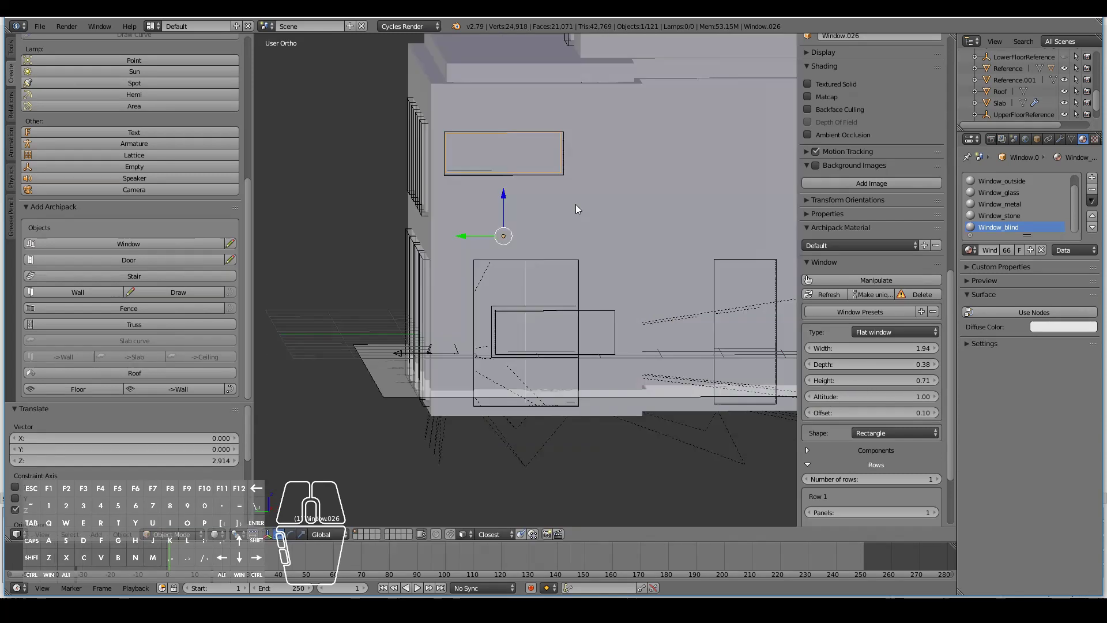
scroll(576, 204, down, 4)
middle_drag(575, 204, 600, 179)
key(ctrl+KP_3)
scroll(605, 170, up, 5)
key(g)
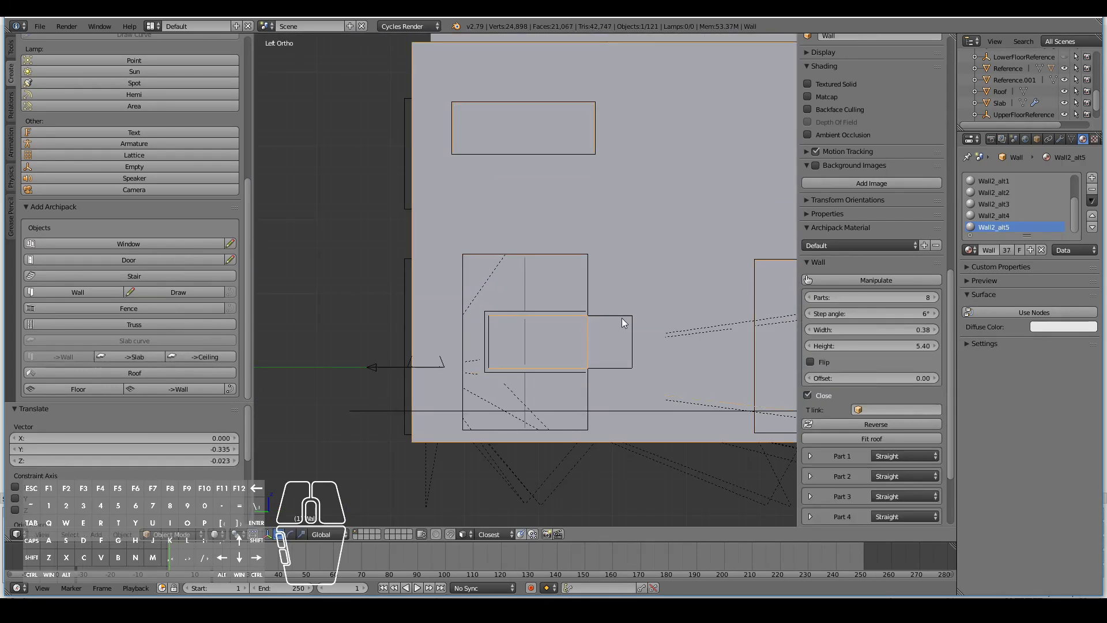
Step: Move the left side wall's second rear window 0.507 along Y and 2.021 along Z, directly beneath the first
scroll(503, 289, down, 3)
right_click(542, 185)
middle_drag(542, 185, 497, 226)
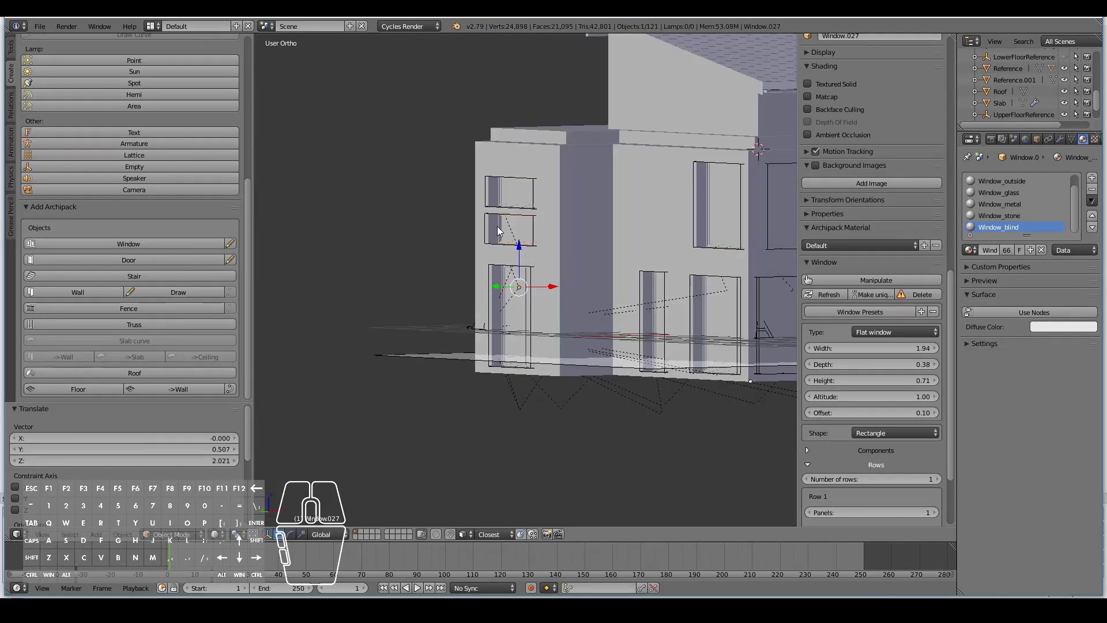
Step: Stack the two low rear windows on the right side wall above its ground-floor window and save the file
scroll(497, 226, down, 3)
key(KP_3)
scroll(624, 387, up, 5)
key(shift+d)
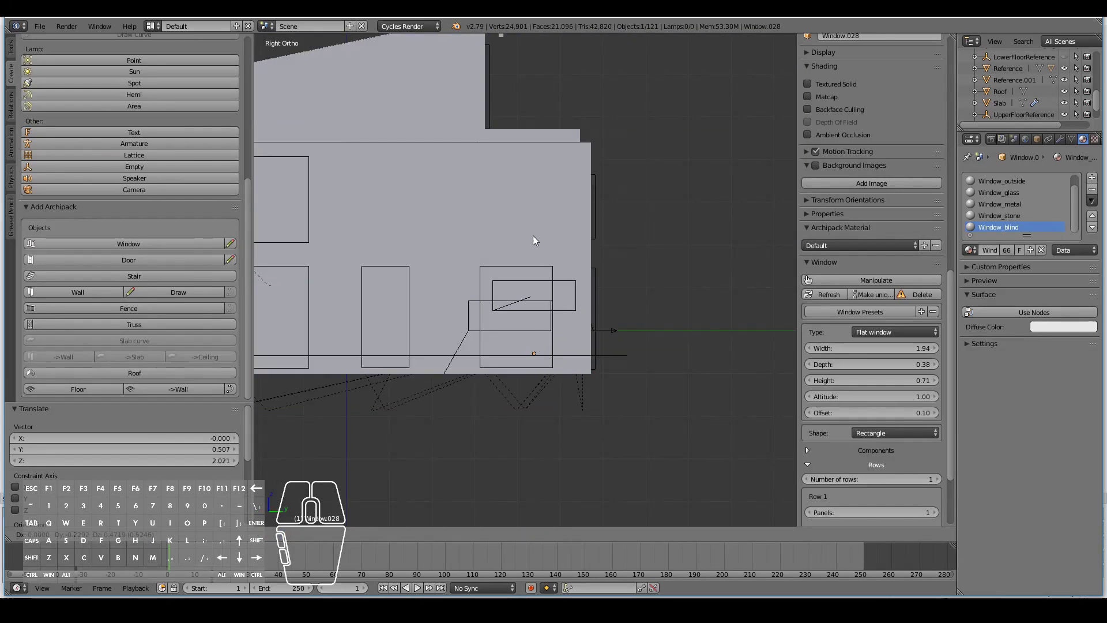
click(487, 210)
scroll(496, 212, down, 3)
middle_drag(496, 212, 458, 302)
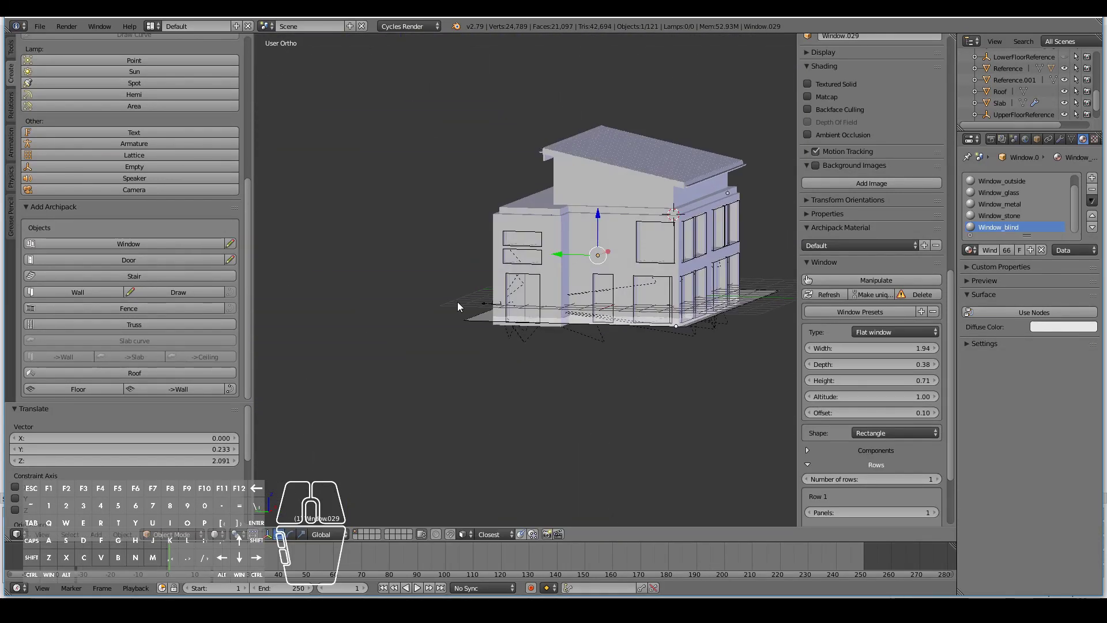
key(ctrl+s)
scroll(604, 337, up, 4)
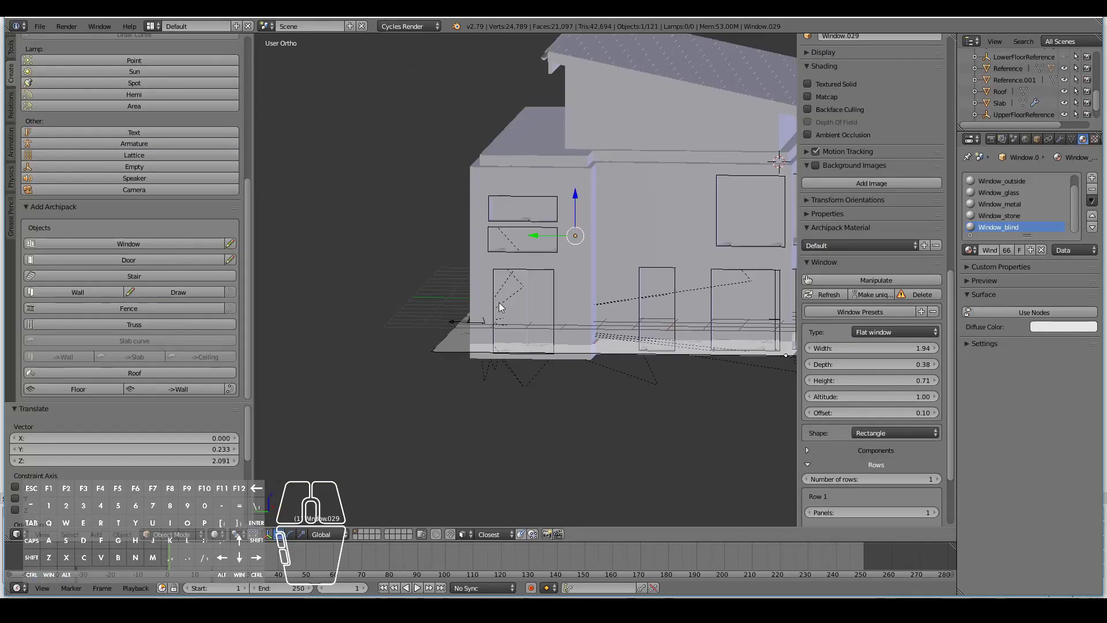
scroll(499, 303, down, 3)
mouse_move(500, 302)
middle_down()
mouse_move(534, 302)
mouse_move(536, 271)
middle_up()
scroll(535, 303, up, 5)
click(230, 243)
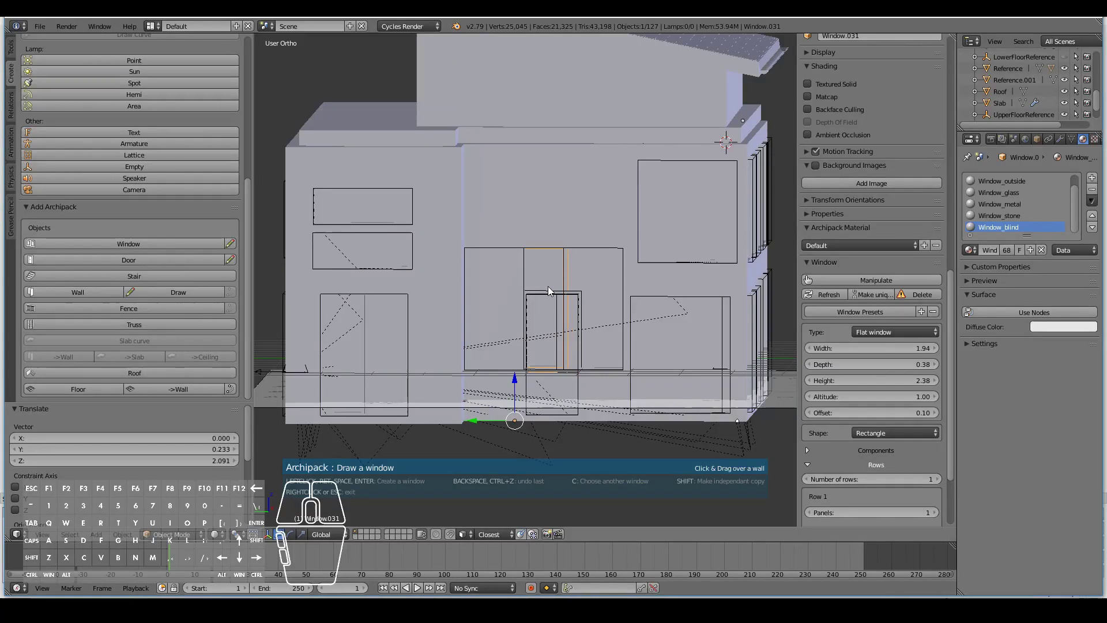
scroll(553, 280, down, 2)
middle_drag(553, 281, 597, 344)
key(Escape)
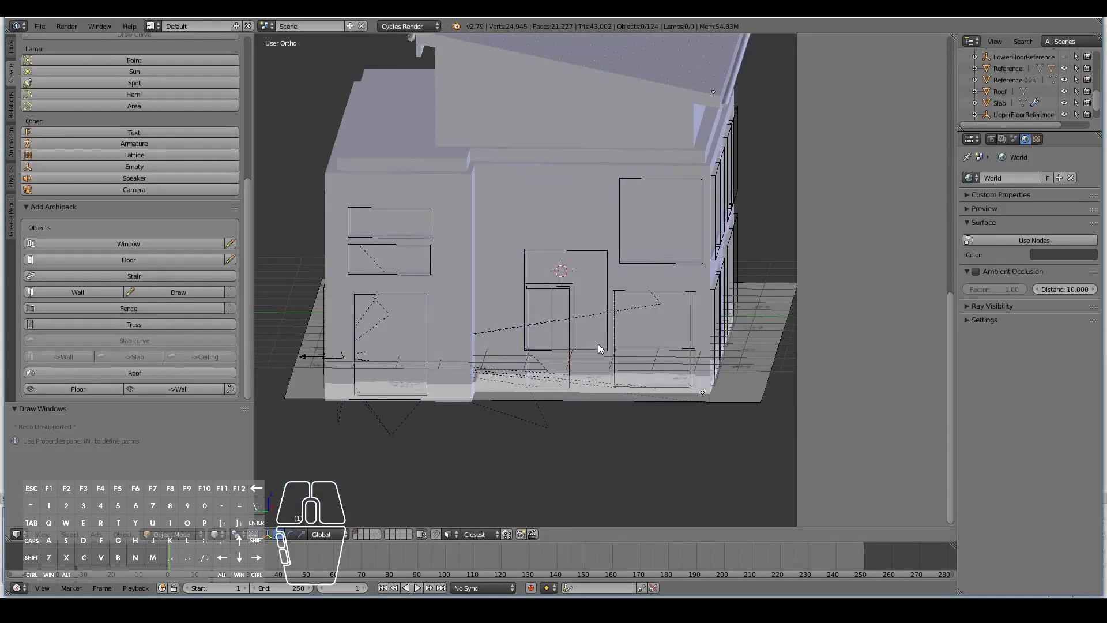
key(Delete)
scroll(573, 278, up, 3)
scroll(594, 277, up, 5)
middle_drag(632, 273, 539, 279)
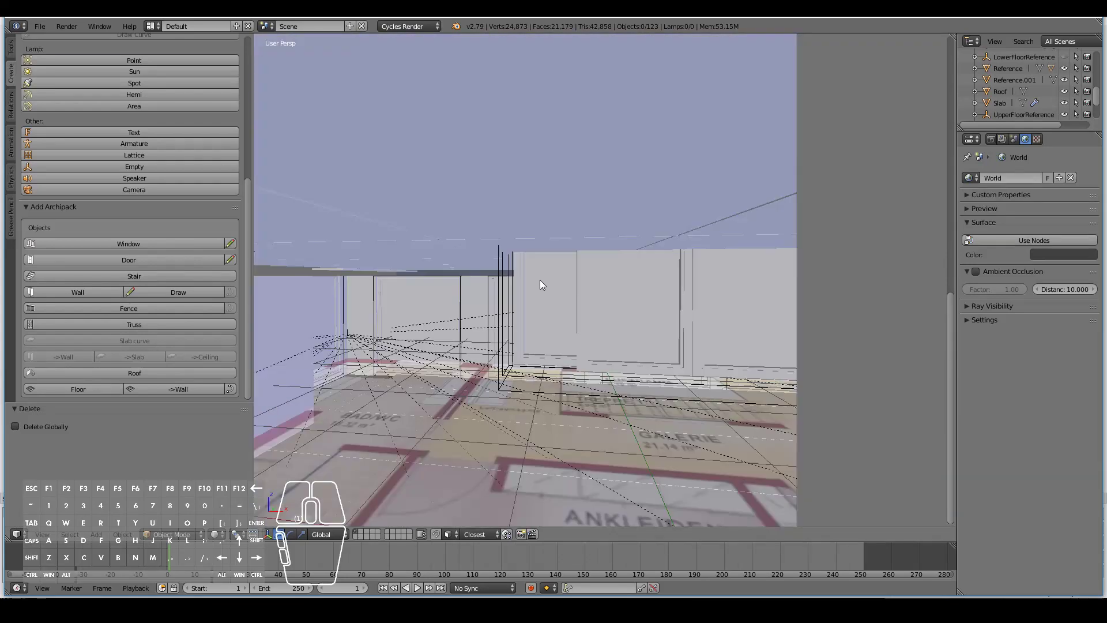
right_drag(651, 309, 658, 311)
middle_drag(692, 317, 593, 388)
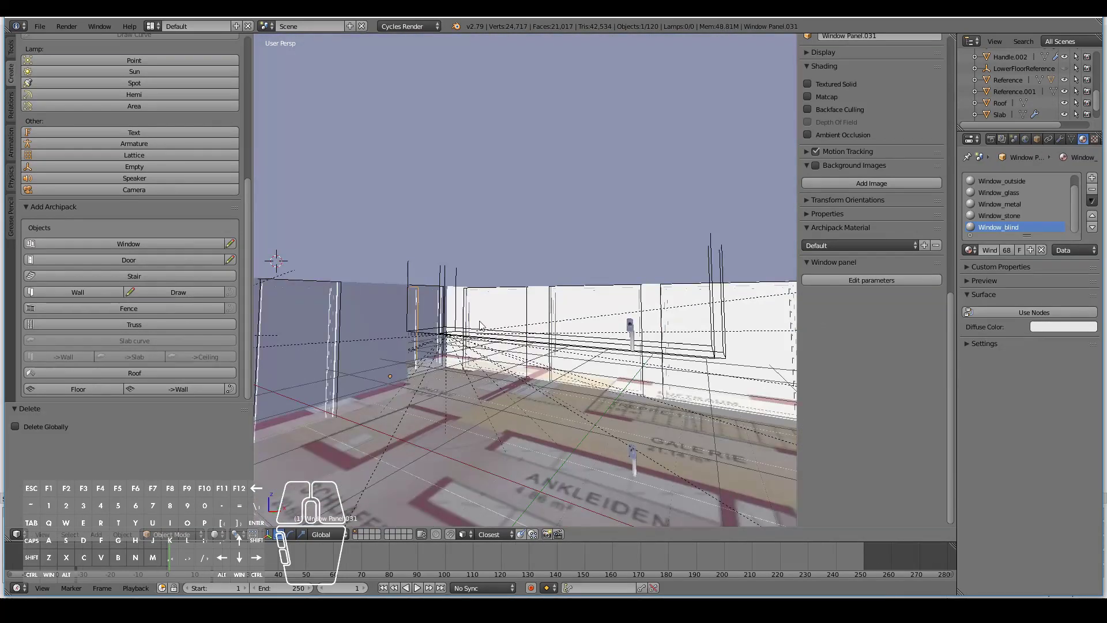
scroll(594, 388, up, 3)
key(Delete)
key(Home)
scroll(693, 349, up, 7)
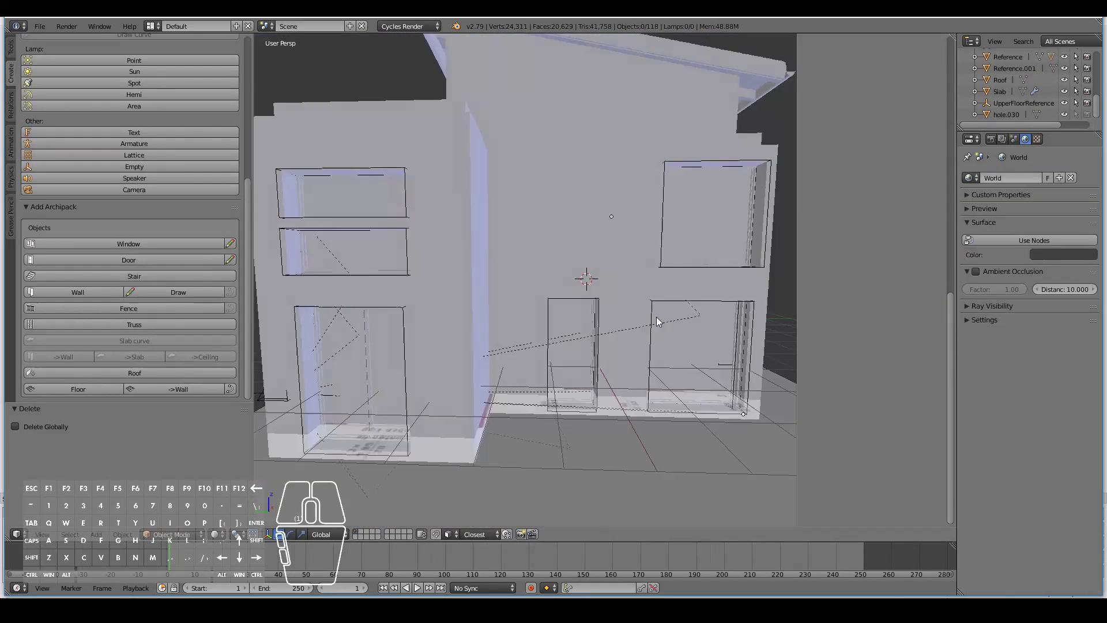
Step: Draw linked Mainwindow windows mid-wall on the side walls, raise the left one 2.002 along Z and set their height to 2.00
click(128, 244)
click(528, 253)
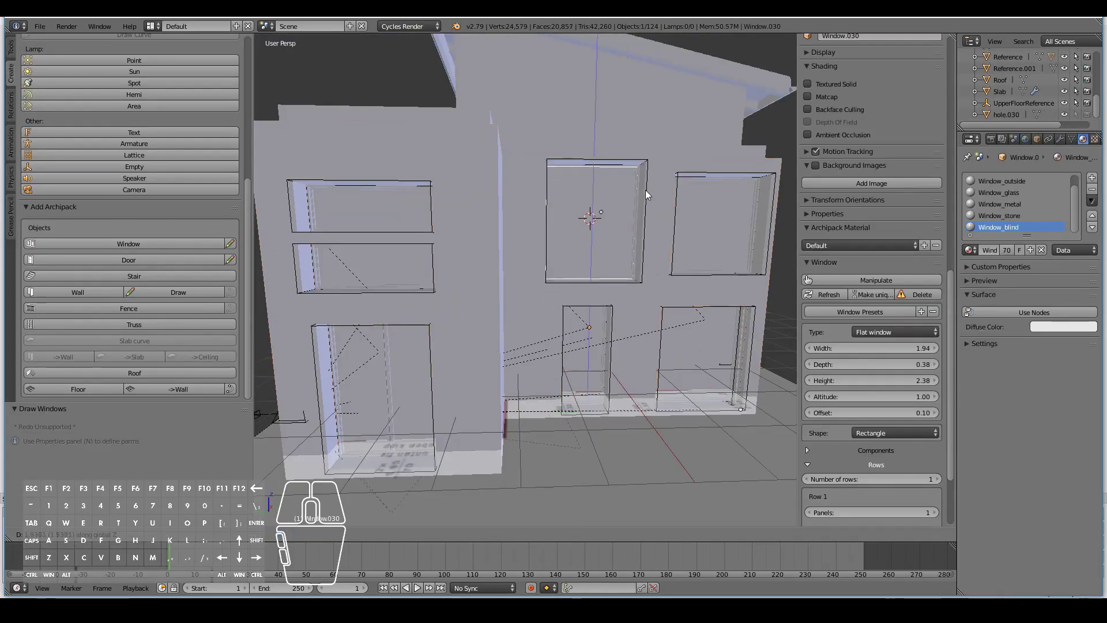
click(640, 198)
scroll(640, 197, down, 5)
scroll(577, 259, up, 5)
mouse_move(640, 197)
middle_down()
mouse_move(577, 259)
mouse_move(606, 243)
middle_up()
click(918, 368)
text(2)
key(Return)
Step: Align the left wall's new upper window with its front neighbour, shifting it 0.004 along Y and 0.073 along Z
scroll(918, 368, down, 2)
key(KP_1)
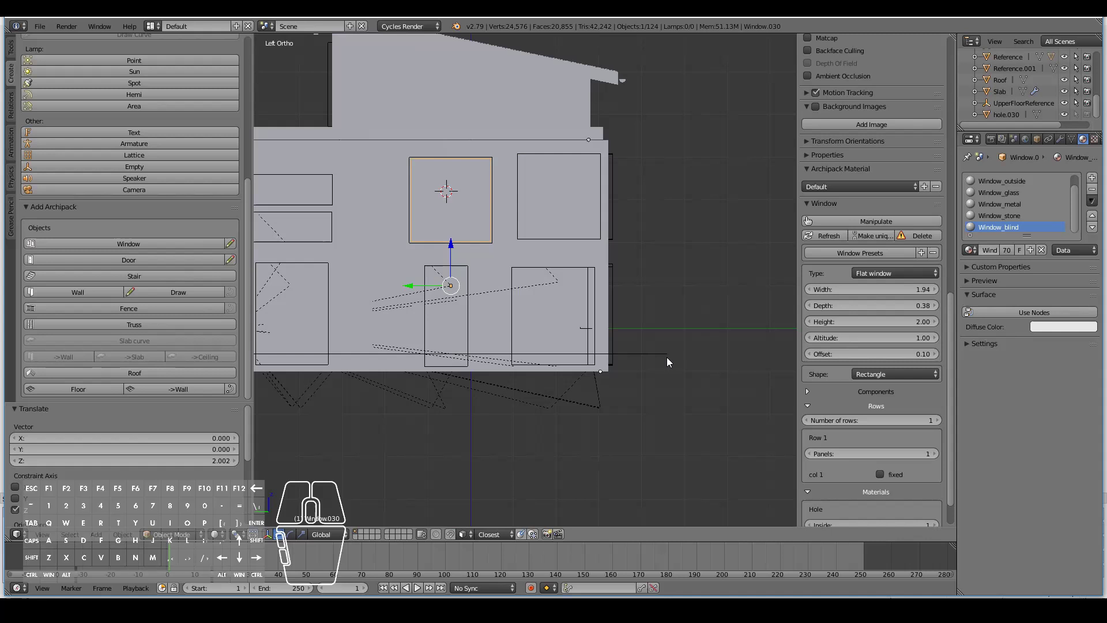
scroll(667, 357, down, 5)
middle_drag(547, 273, 535, 226)
scroll(631, 357, up, 5)
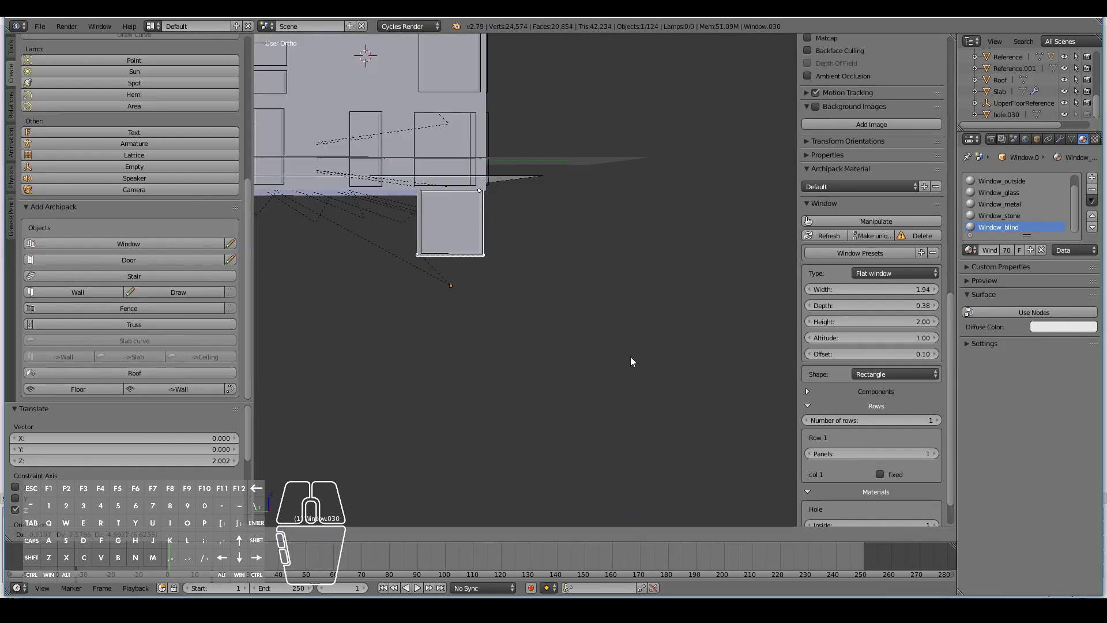
scroll(476, 229, down, 4)
key(KP_3)
key(ctrl+KP_3)
scroll(628, 174, up, 4)
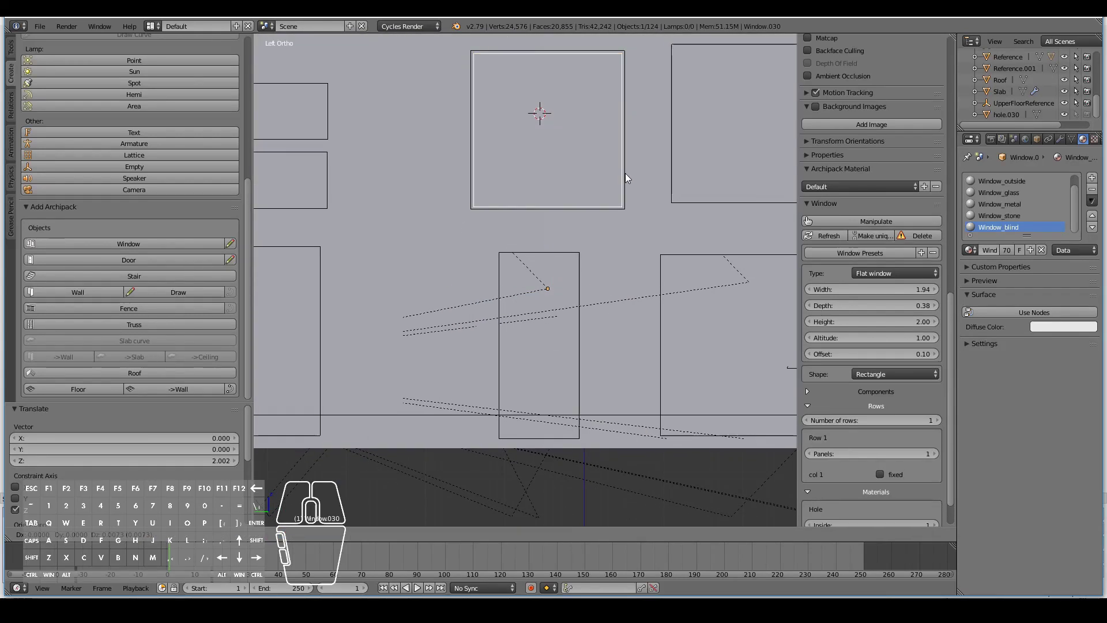
Step: Narrow the new upper-floor window to a width of 0.75 and set its number of rows to 2
drag(909, 289, 730, 286)
middle_drag(730, 286, 663, 346)
scroll(919, 456, down, 2)
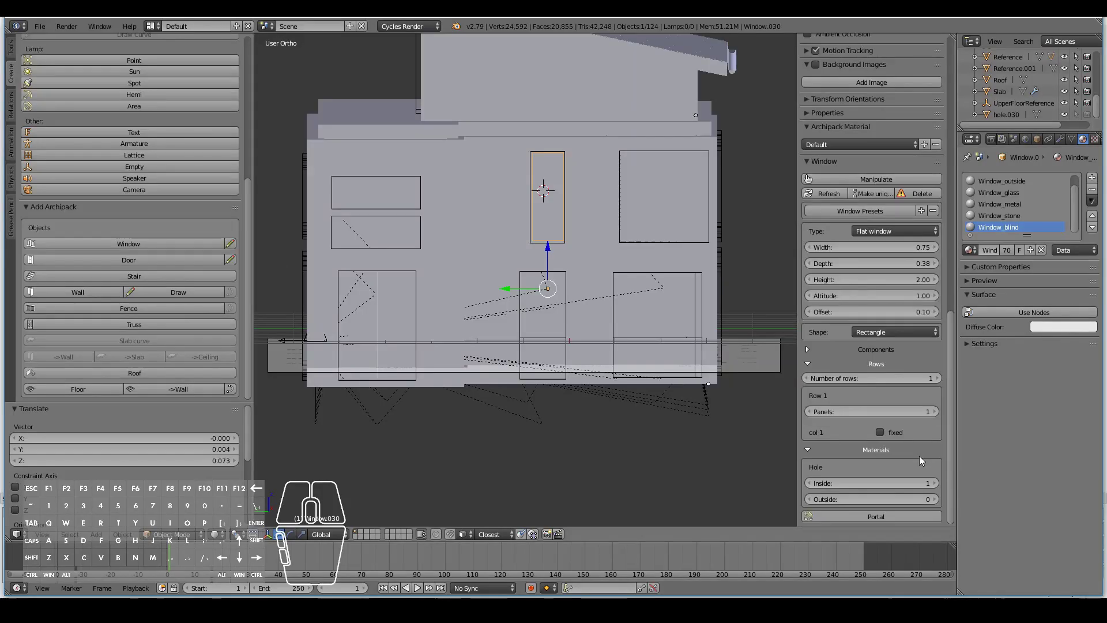
click(938, 379)
Step: Raise the matching 0.75-wide window on the right side wall to the upper floor and deselect everything
middle_drag(490, 271, 740, 279)
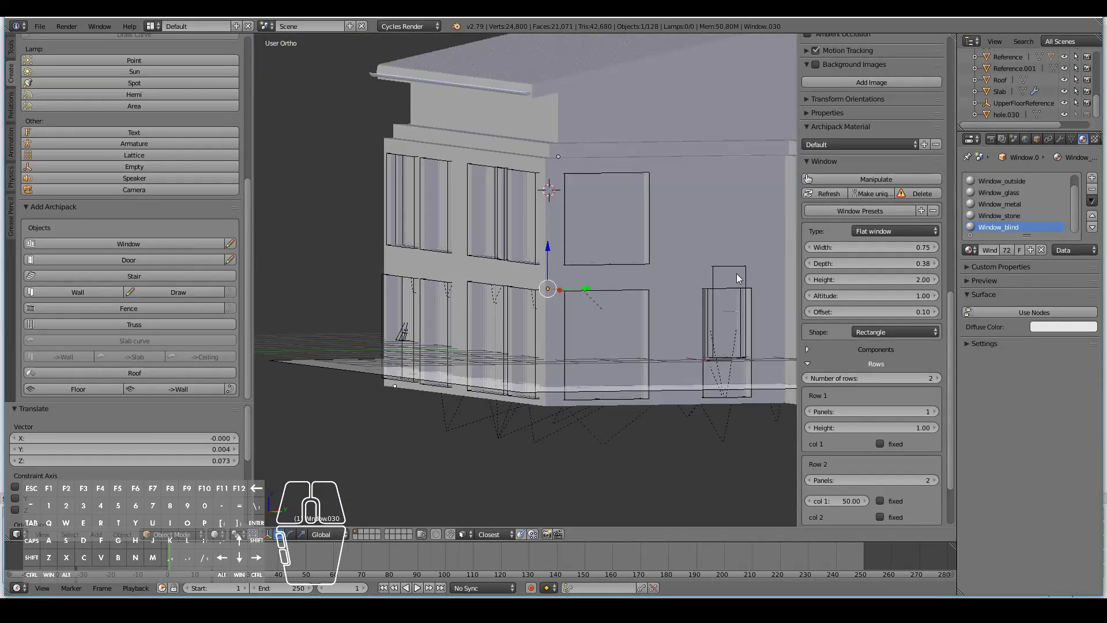
middle_drag(731, 162, 699, 184)
middle_drag(588, 271, 583, 244)
key(a)
Step: Draw another set of Mainwindow windows on the side walls, rearward of the two-row upper windows
middle_drag(319, 178, 683, 258)
scroll(374, 255, up, 5)
middle_drag(374, 255, 513, 253)
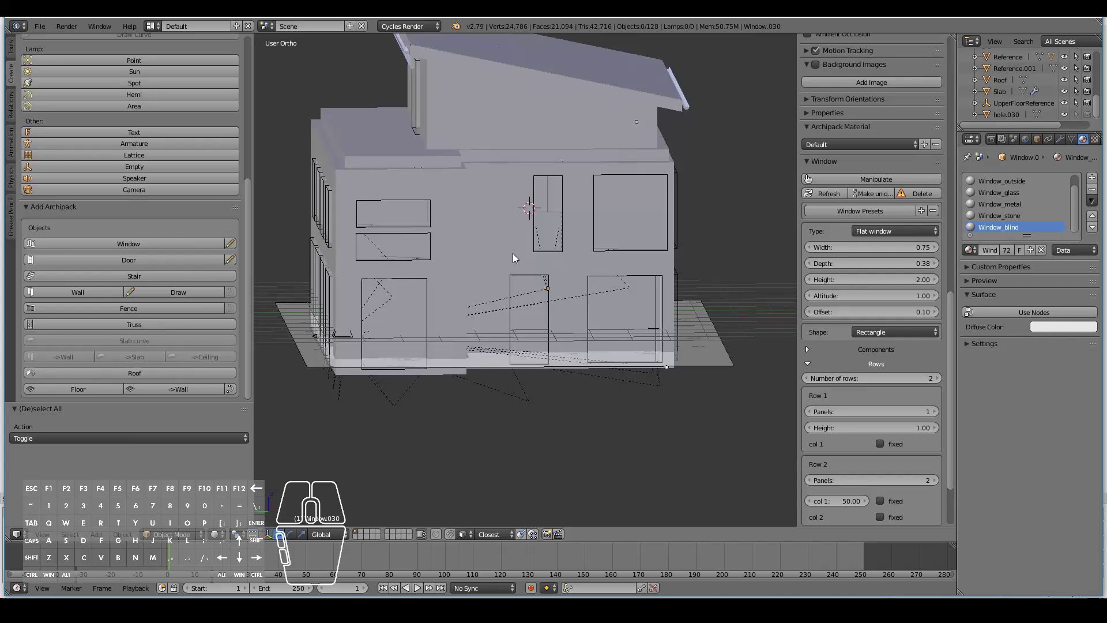
scroll(513, 254, up, 4)
click(471, 192)
click(231, 246)
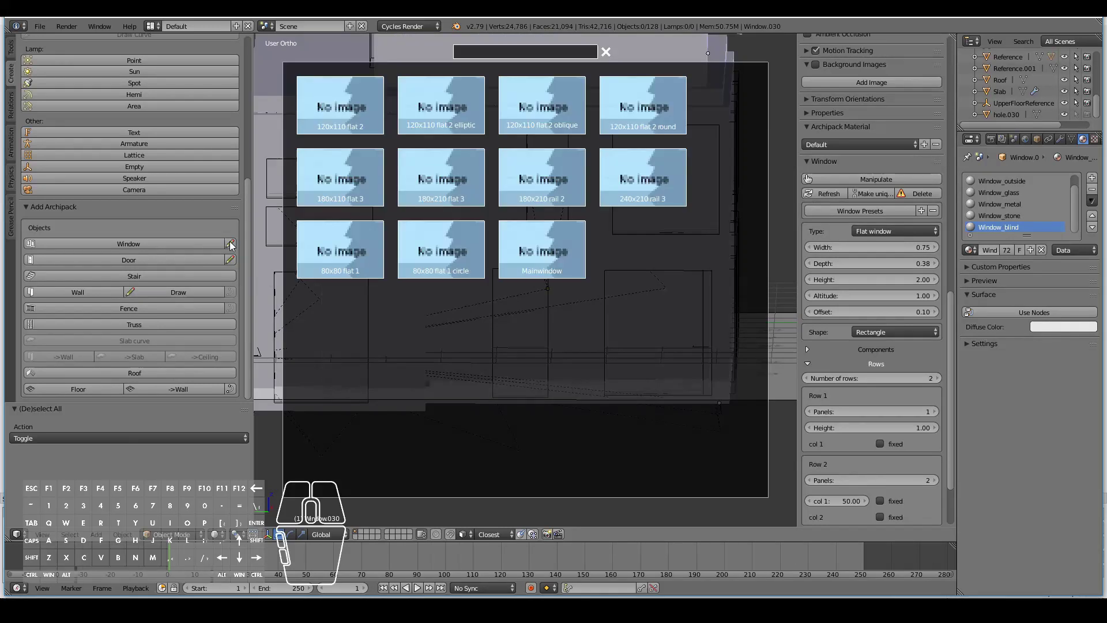
click(473, 249)
click(448, 365)
Step: Set the new window's height to 2.00 and width to 0.59, and raise it level with the left wall's upper-floor windows
click(856, 277)
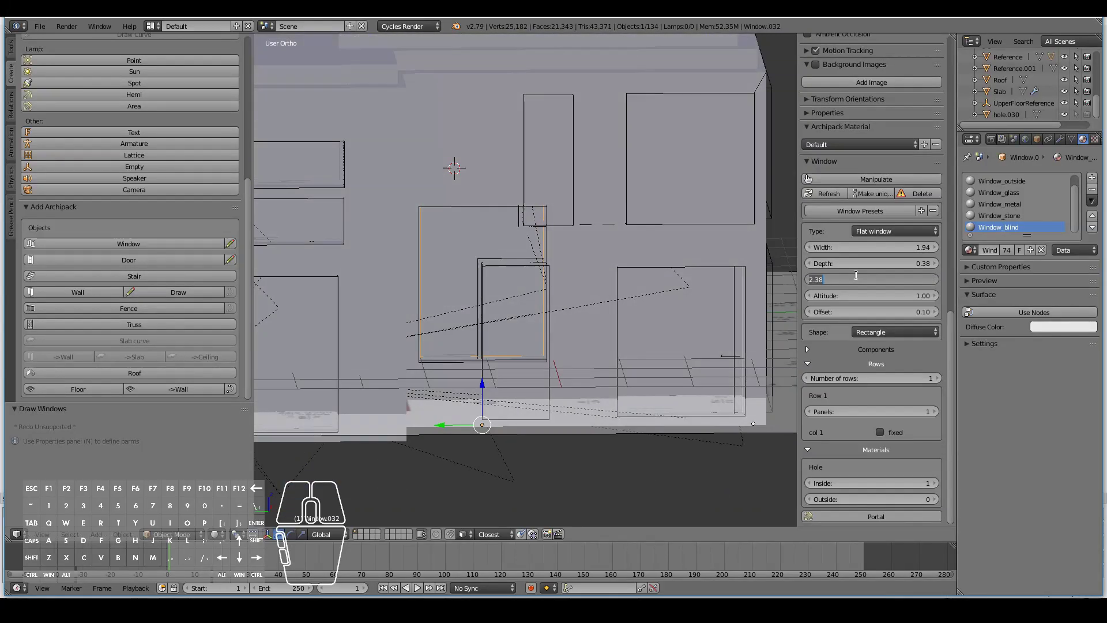
key(ctrl+KP_3)
key(g)
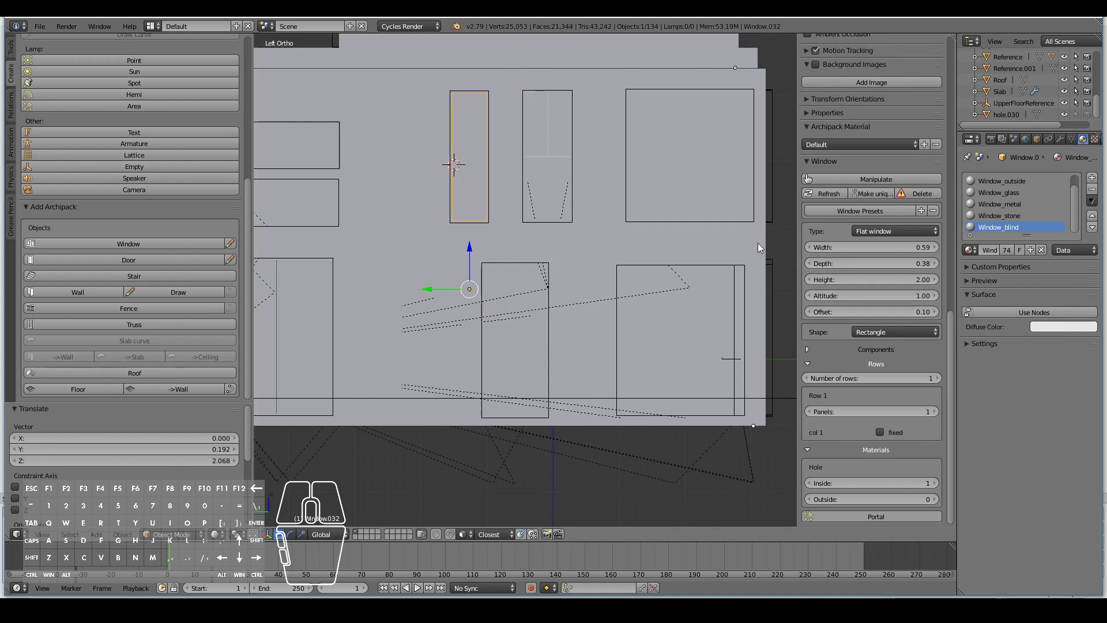
Step: Give the 0.59-wide windows two rows and raise the right side wall's copy 2.056 along Z to the upper floor
middle_drag(757, 243, 686, 294)
right_click(697, 304)
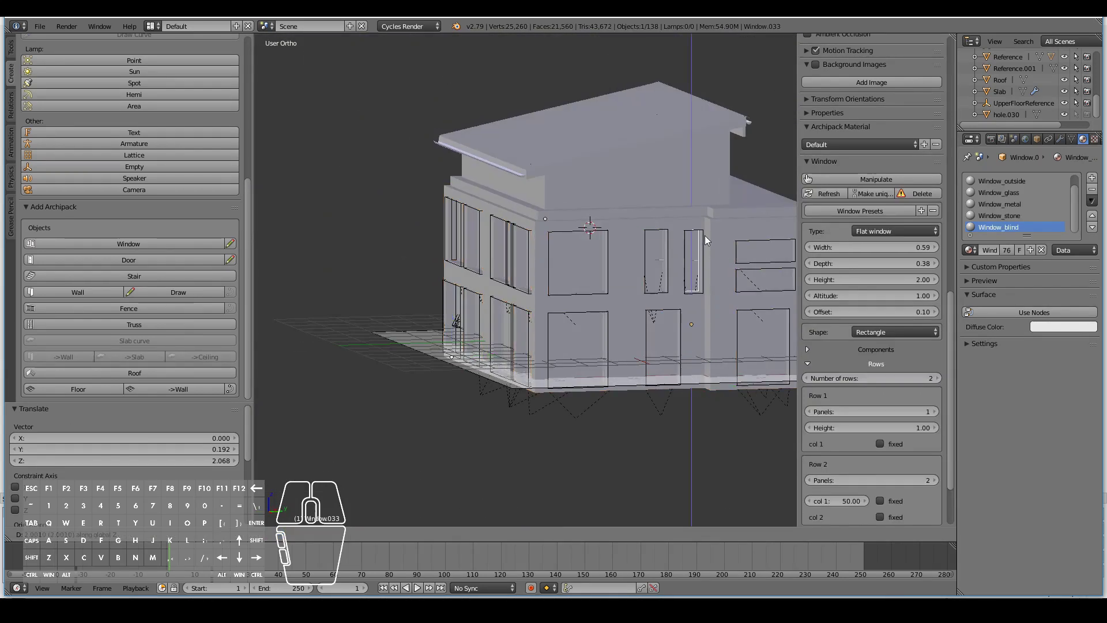
click(705, 235)
scroll(706, 243, down, 3)
middle_drag(706, 242, 439, 271)
click(77, 389)
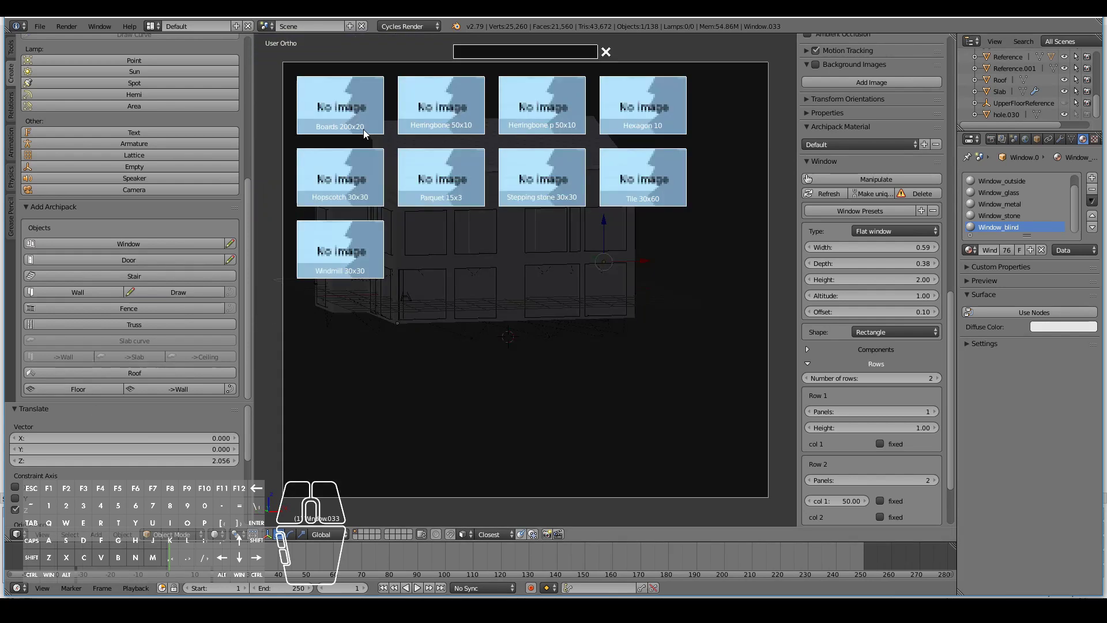
click(363, 129)
scroll(614, 392, up, 5)
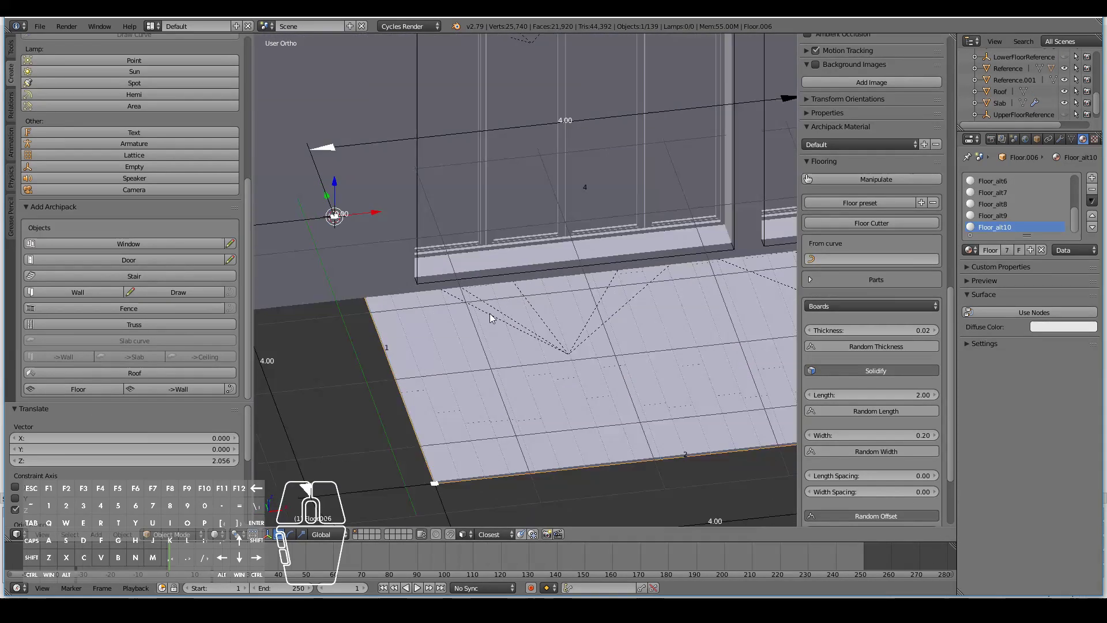
middle_drag(490, 318, 663, 316)
key(shift+s)
click(581, 418)
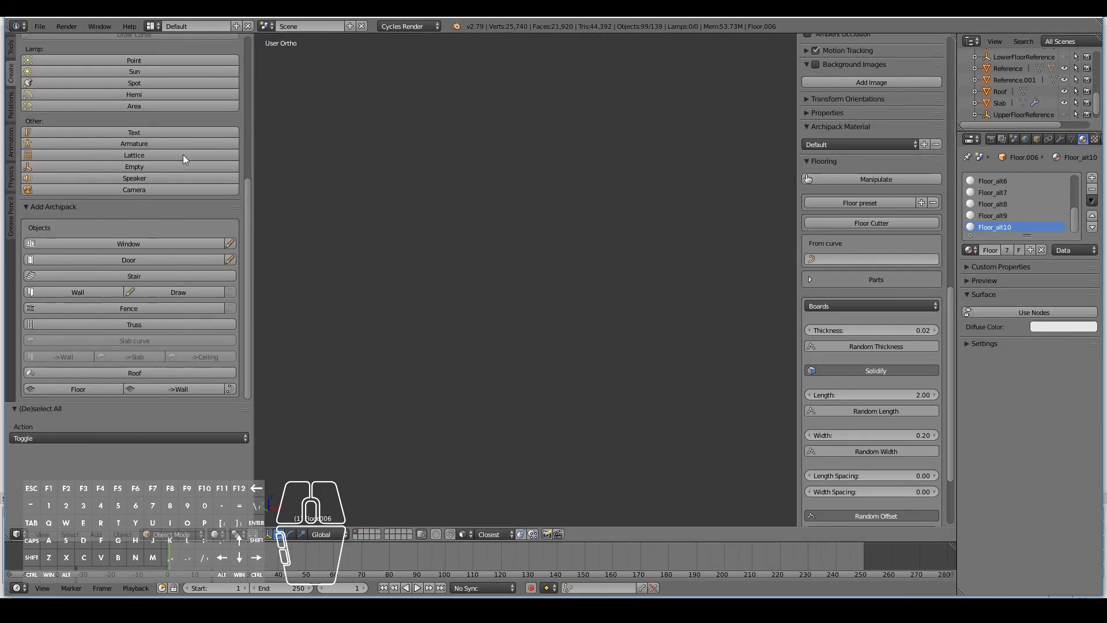
right_click(628, 220)
scroll(385, 273, down, 3)
scroll(385, 274, down, 5)
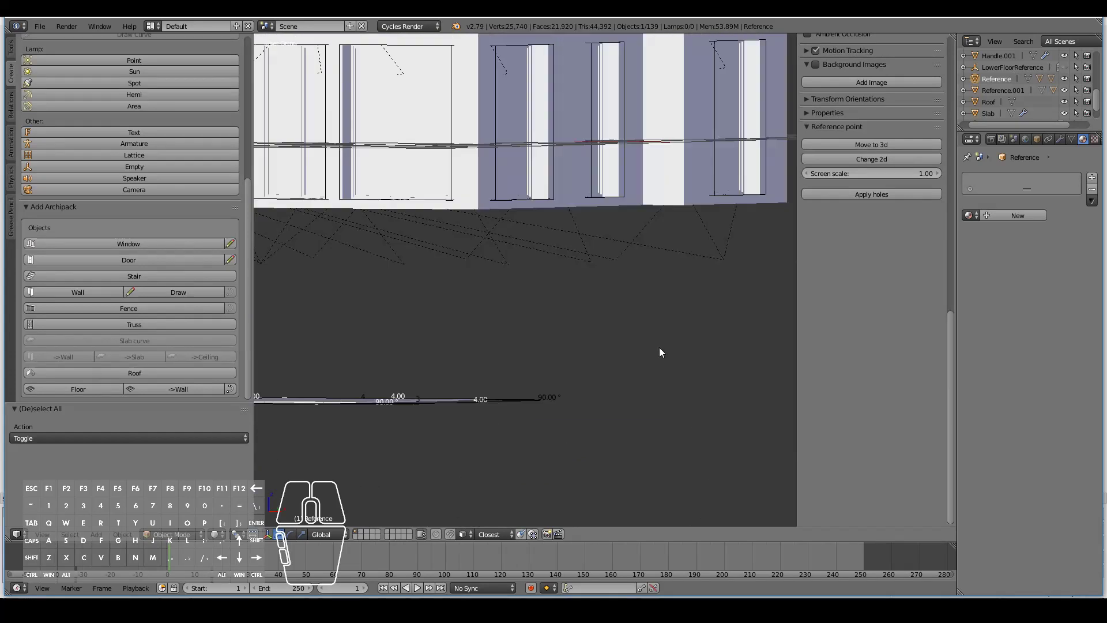
scroll(470, 445, up, 4)
right_click(658, 410)
scroll(558, 346, up, 6)
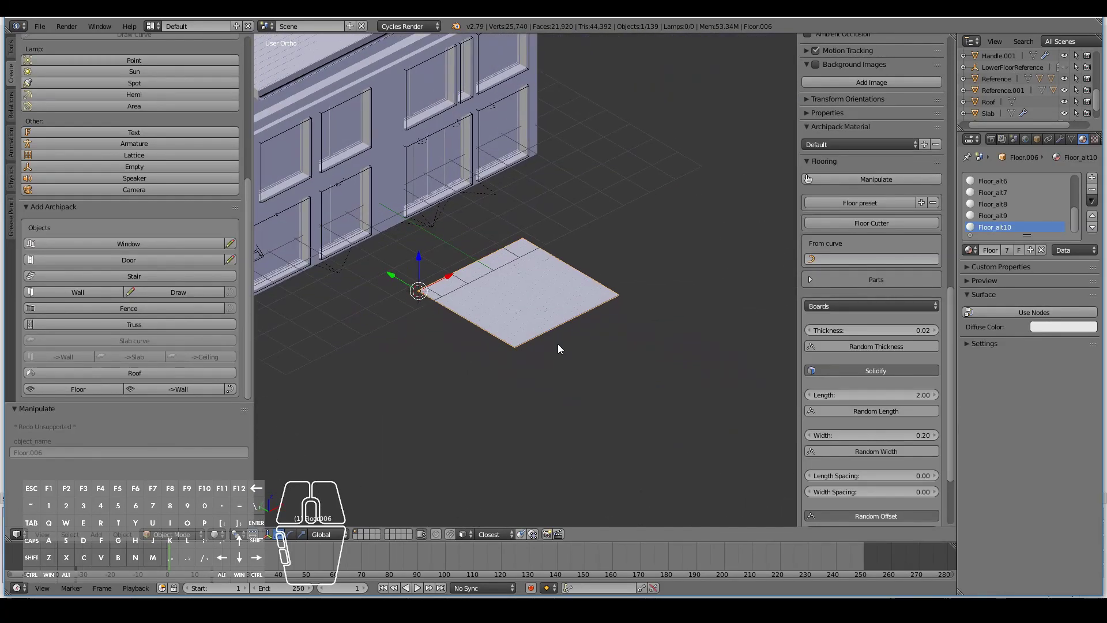
key(Tab)
key(Tab)
key(Delete)
Step: Add an Archipack floor with the Parquet 15x3 preset in front of the house
key(shift+a)
click(78, 389)
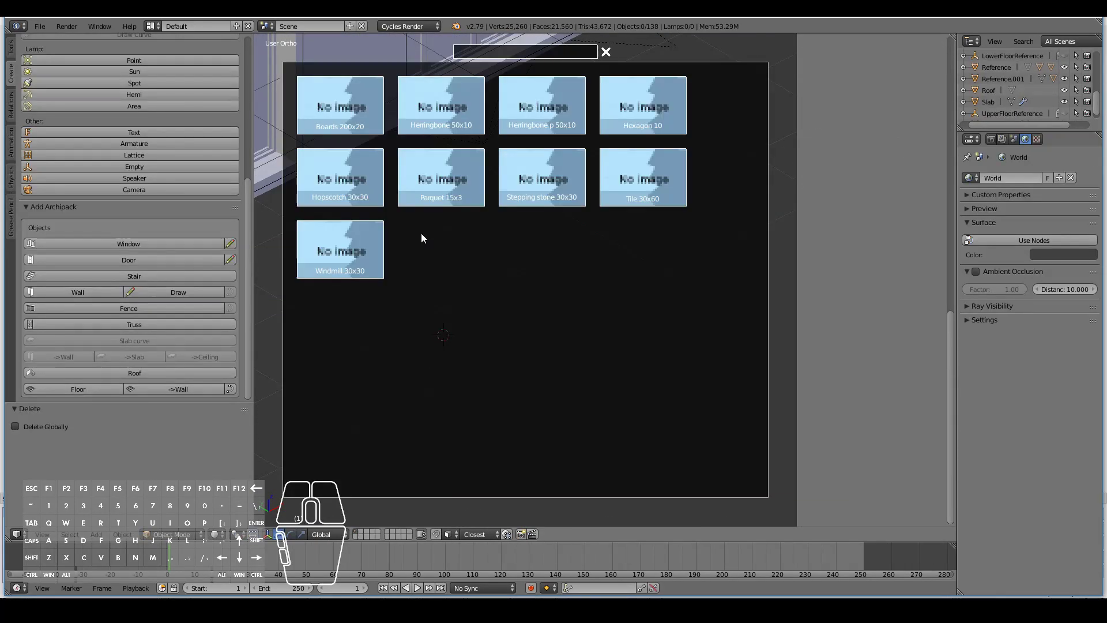
click(340, 245)
scroll(398, 415, up, 4)
scroll(398, 420, down, 4)
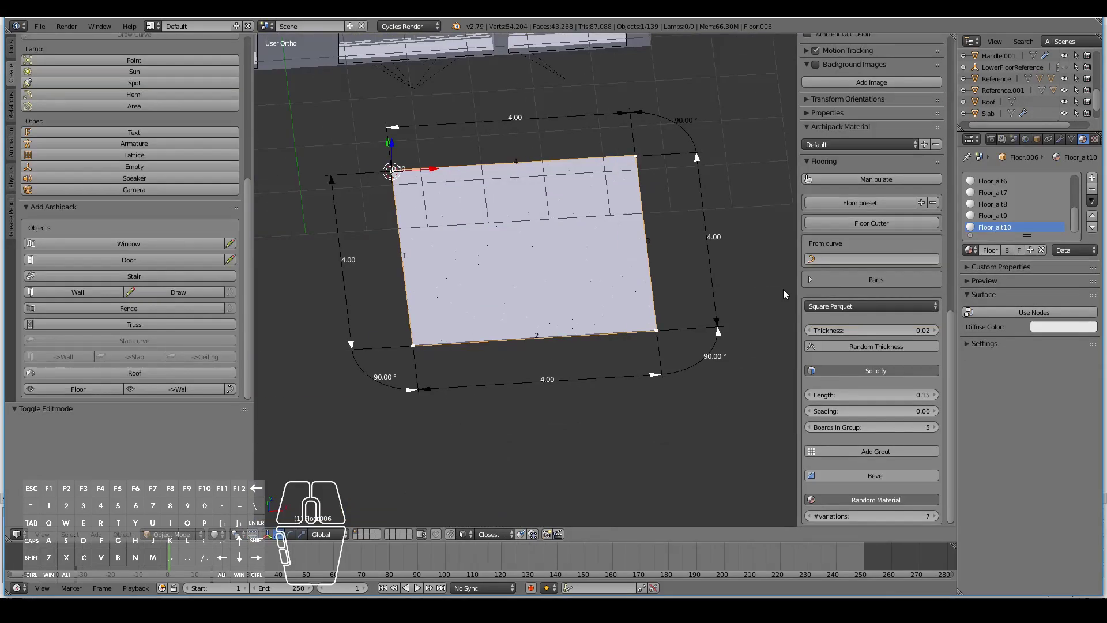
middle_drag(397, 420, 601, 228)
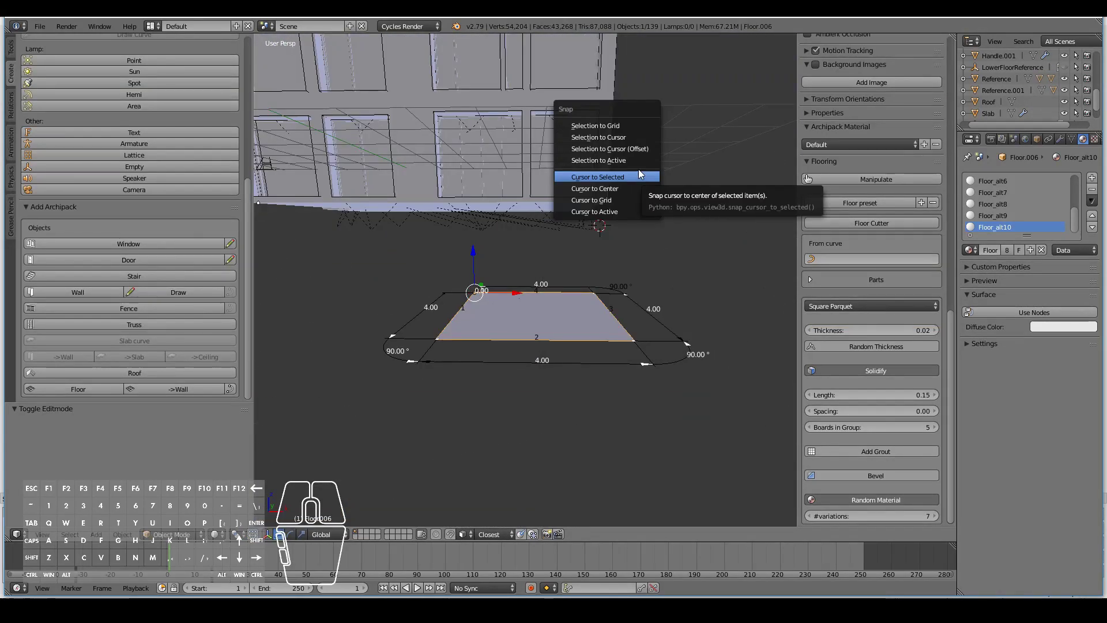
key(Escape)
key(space)
text(rese)
key(Return)
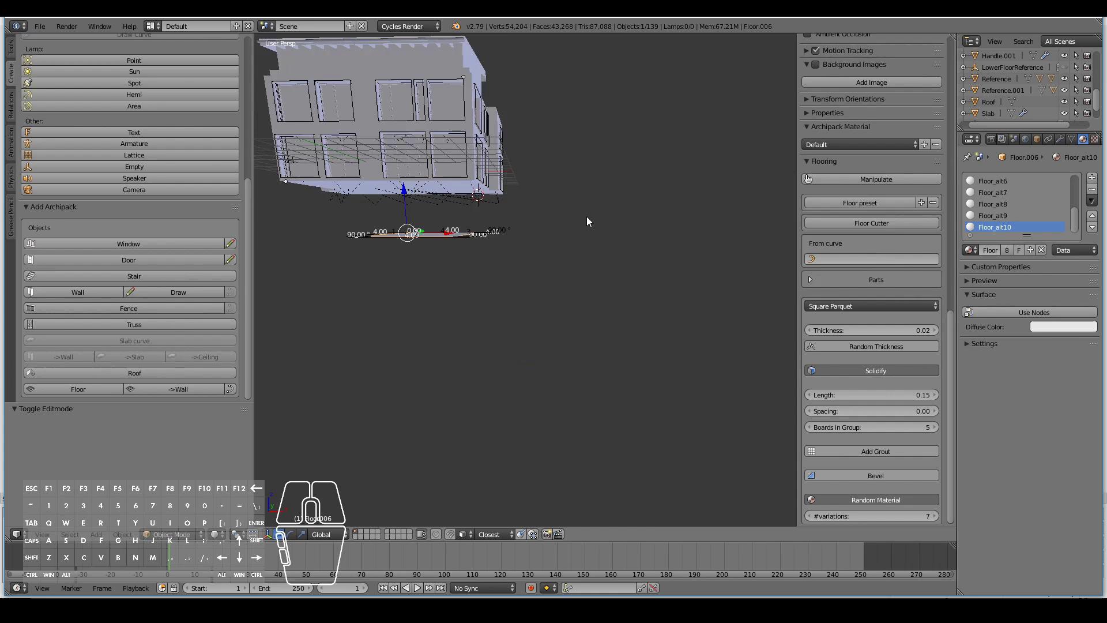
scroll(576, 297, up, 6)
scroll(574, 296, down, 6)
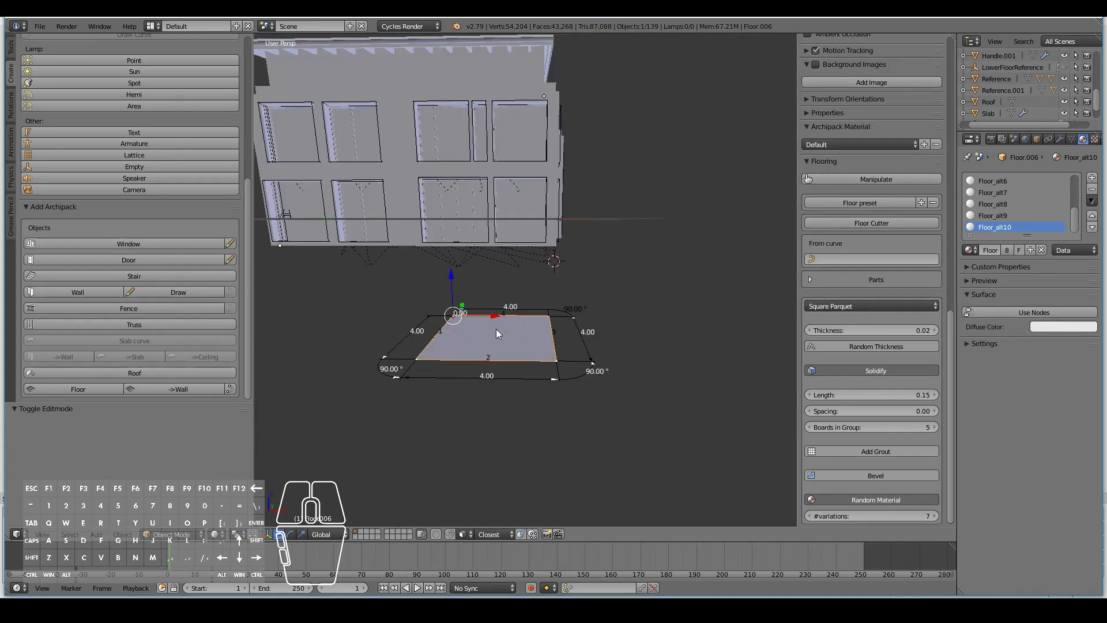
Step: Scale the parquet floor up to about 21.17 per side and move it 13.317 along Y beneath the house
key(KP_1)
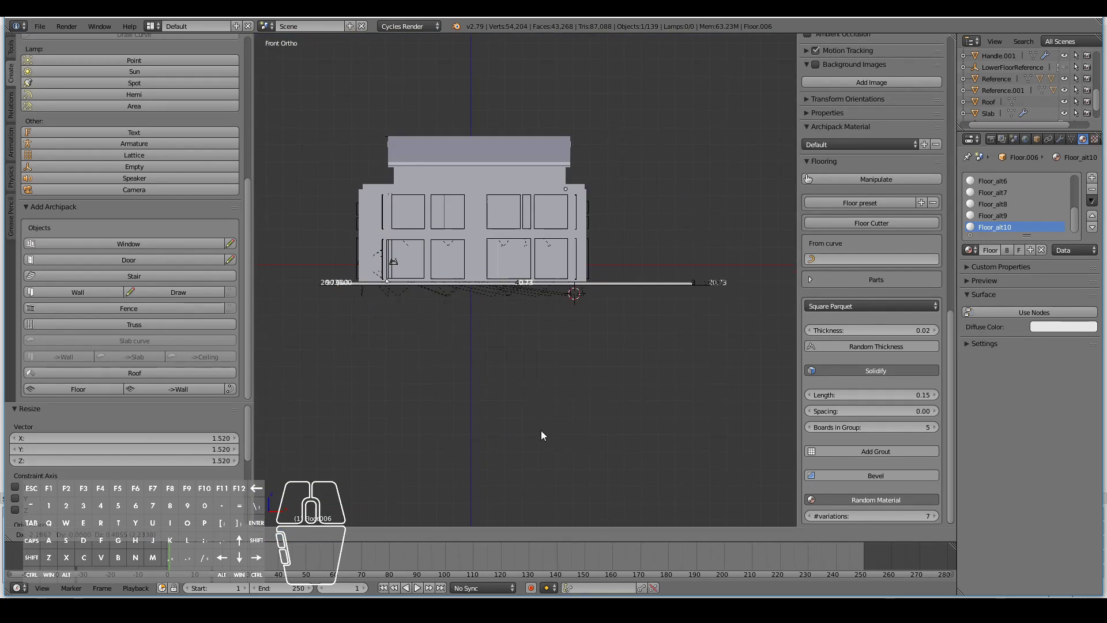
middle_drag(541, 431, 379, 325)
scroll(407, 309, up, 5)
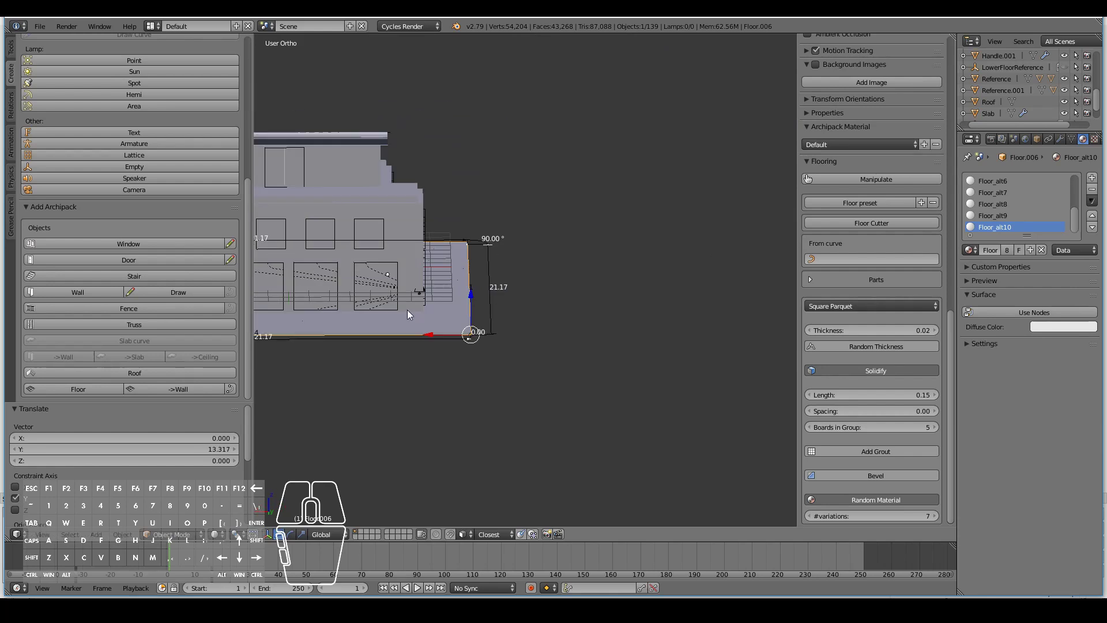
Step: Examine the parquet floor's mesh around the house and view the model from all sides
scroll(618, 268, up, 3)
middle_drag(619, 269, 623, 322)
key(Tab)
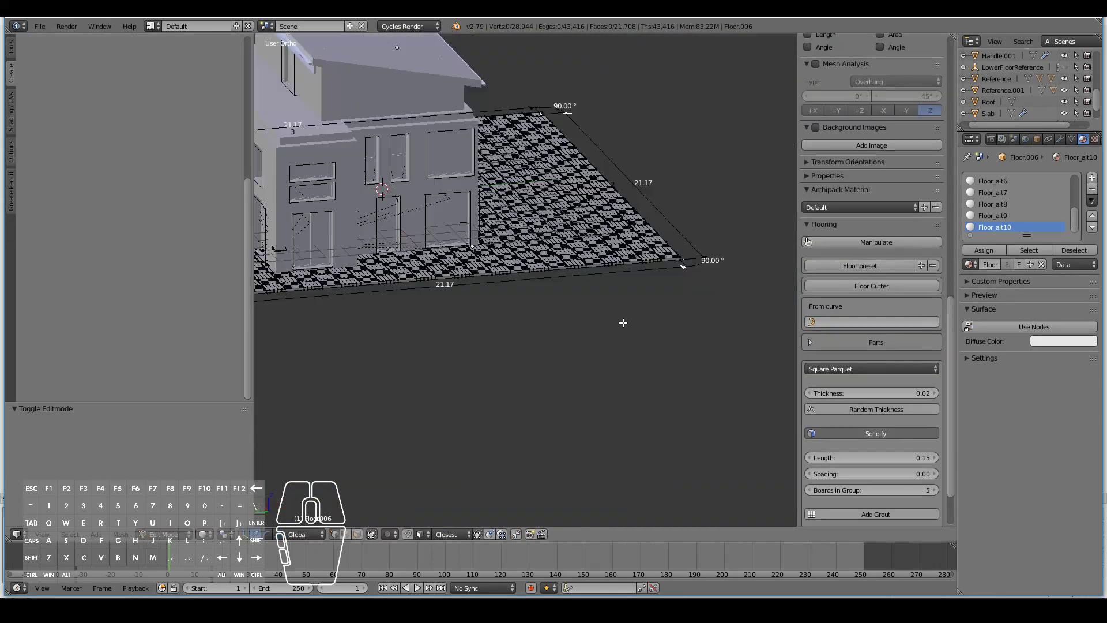
scroll(623, 323, down, 3)
key(Tab)
scroll(536, 289, up, 3)
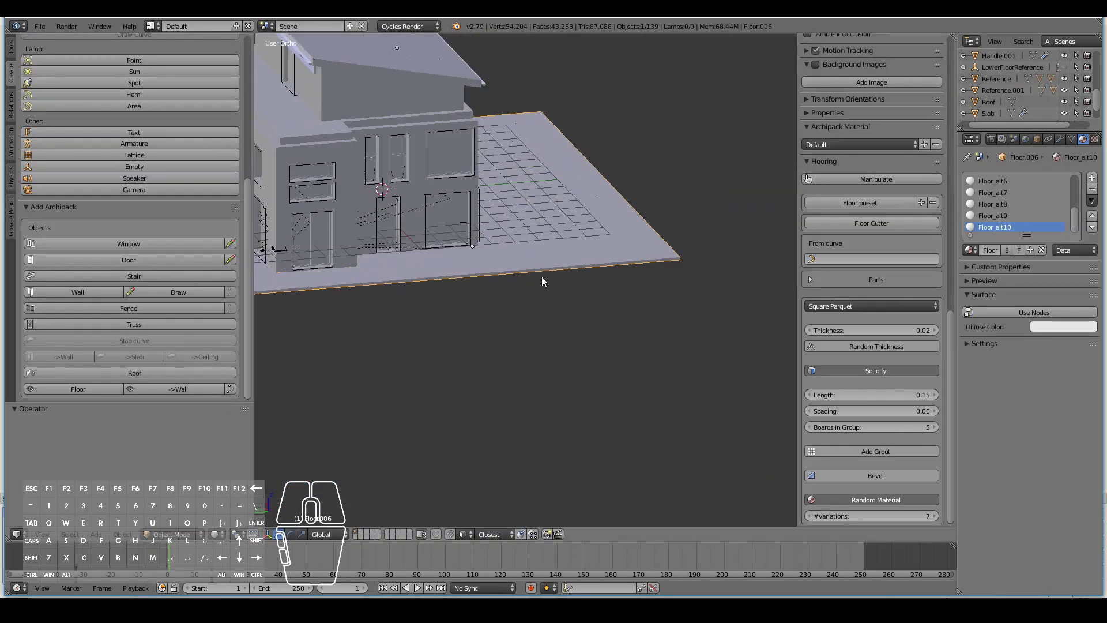
scroll(542, 282, down, 3)
mouse_move(541, 281)
middle_down()
mouse_move(549, 262)
mouse_move(554, 271)
middle_up()
scroll(549, 262, up, 3)
key(Tab)
scroll(549, 262, down, 3)
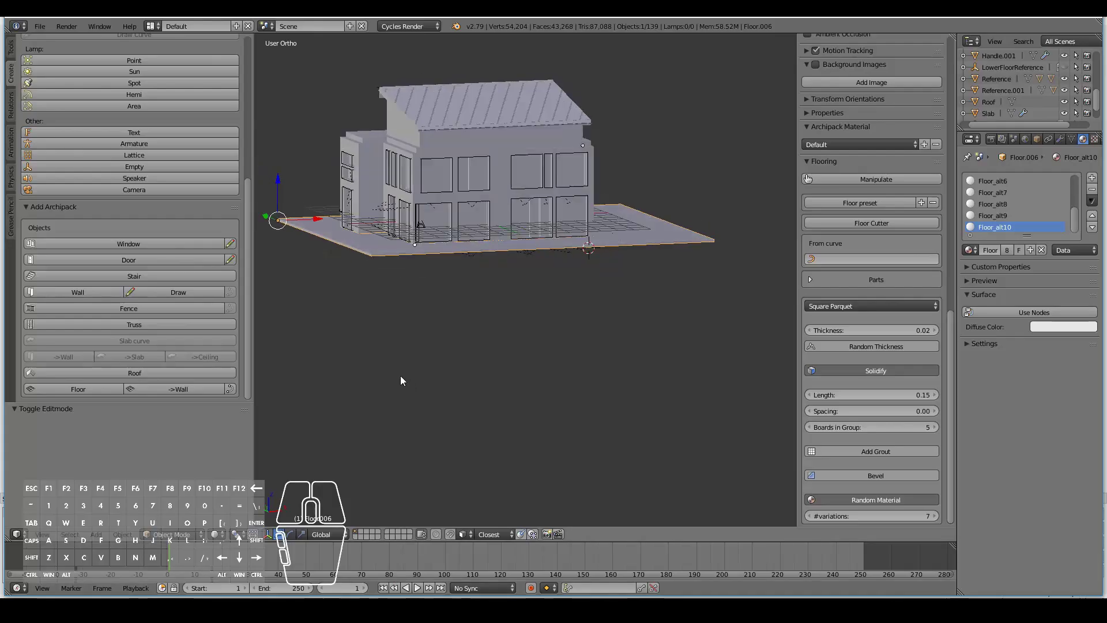
scroll(401, 375, up, 3)
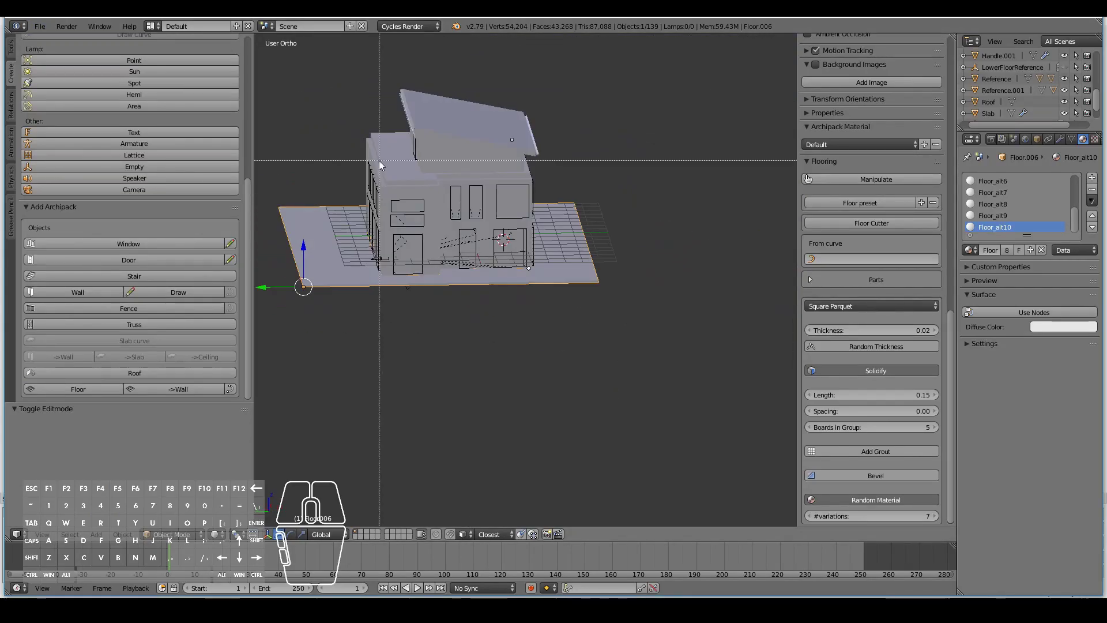
scroll(529, 160, up, 3)
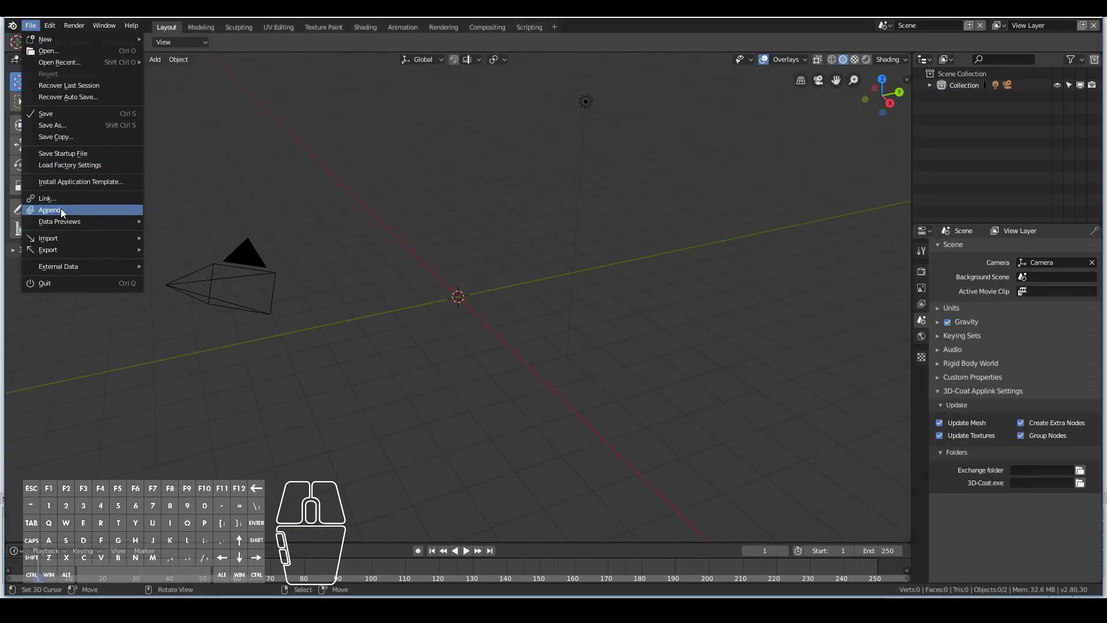
Step: Switch to Blender 2.80 and append the house model with its parquet floor into the scene
click(61, 209)
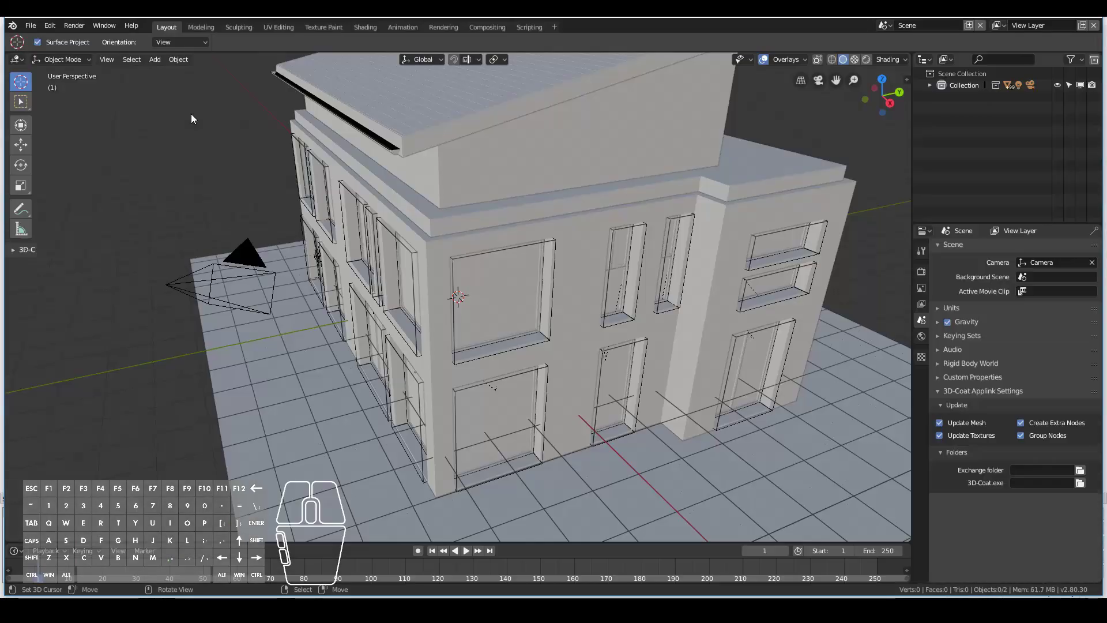
middle_drag(192, 113, 947, 307)
click(554, 370)
Step: Enable ambient occlusion with a distance of 1.47 m and show the viewport in LookDev shading
click(948, 325)
click(855, 60)
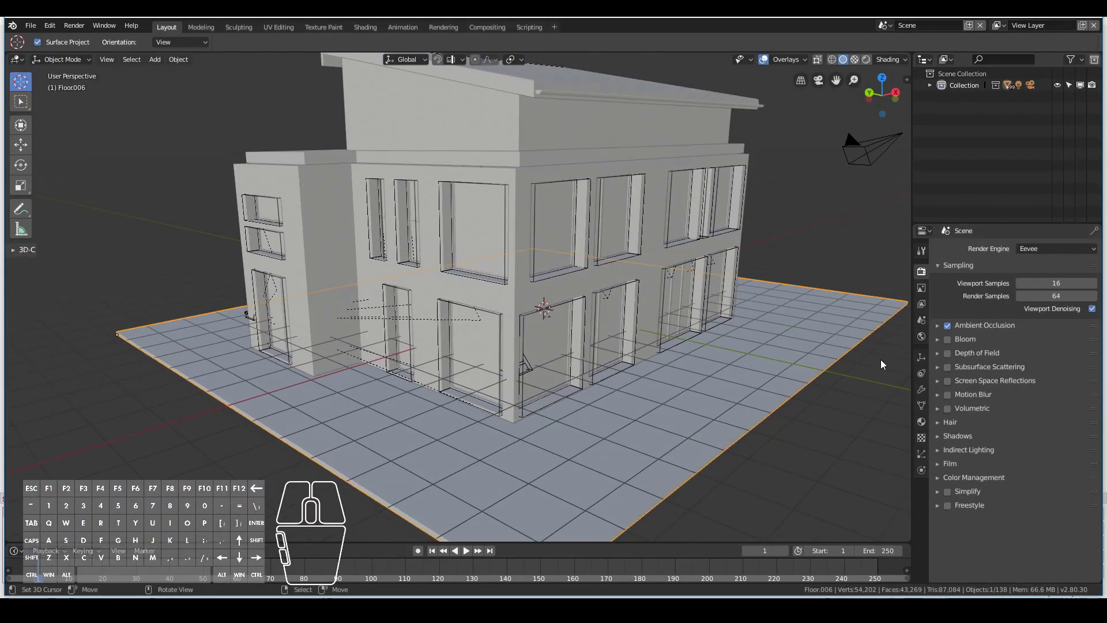
click(891, 59)
click(843, 109)
scroll(743, 251, down, 2)
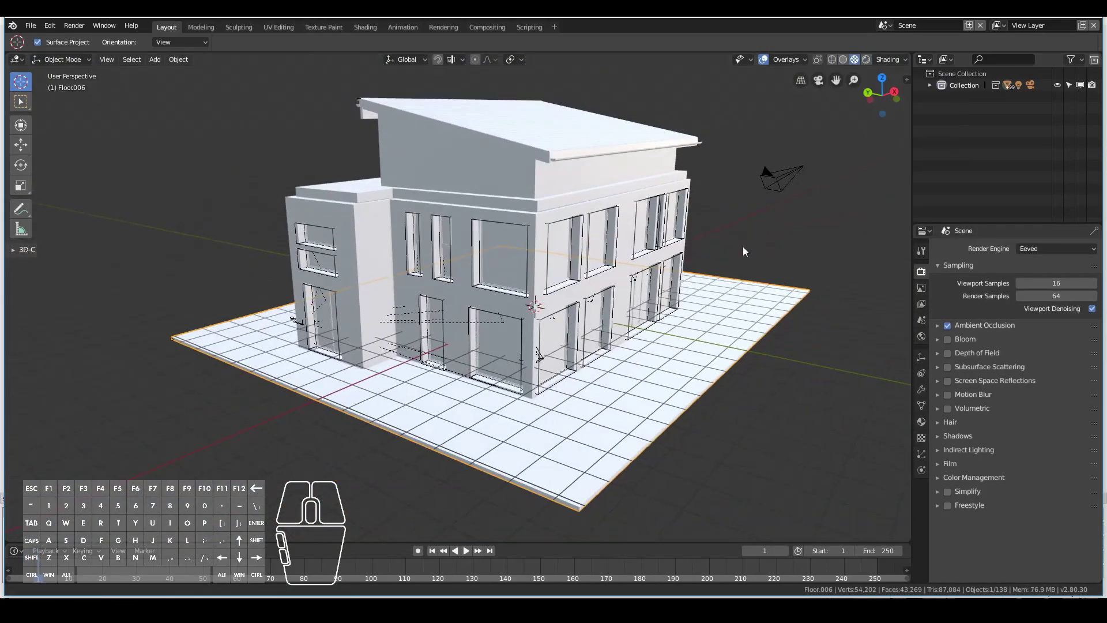
drag(1048, 343, 1035, 343)
mouse_move(865, 439)
middle_down()
mouse_move(950, 497)
mouse_move(687, 347)
mouse_move(720, 323)
middle_up()
click(888, 59)
Step: Deselect everything and save the Blender file
key(alt+a)
mouse_move(721, 277)
middle_down()
mouse_move(592, 316)
mouse_move(566, 386)
mouse_move(439, 403)
middle_up()
click(31, 26)
click(46, 114)
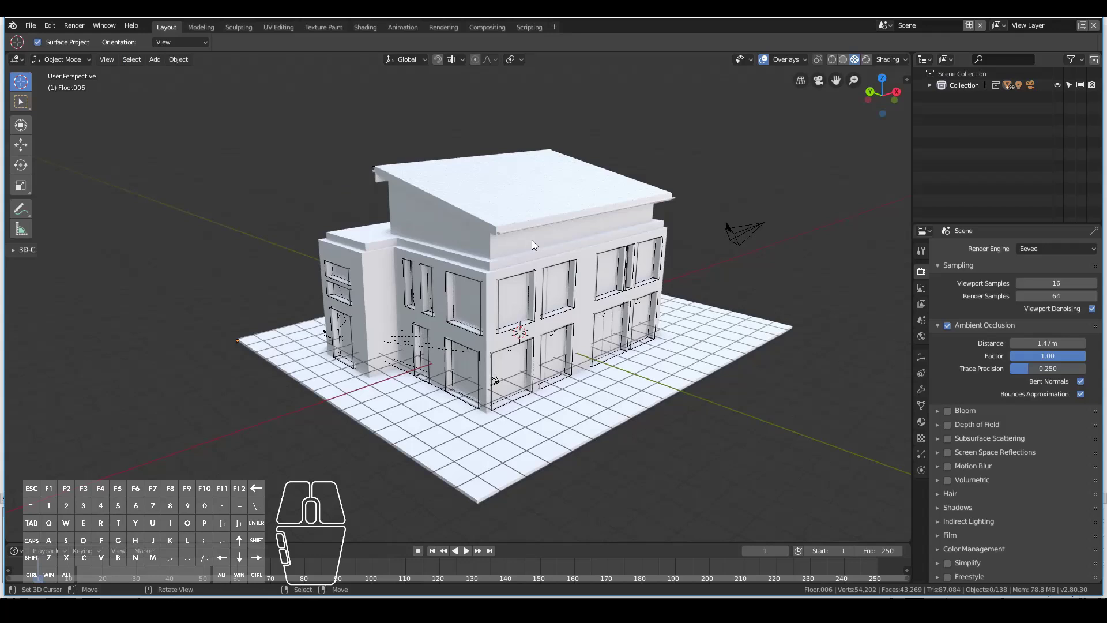
Step: Hide the overlays and add a Bevel modifier to the parquet floor with a width of 0.01 m and 4 segments
middle_drag(577, 242, 626, 225)
scroll(628, 236, down, 3)
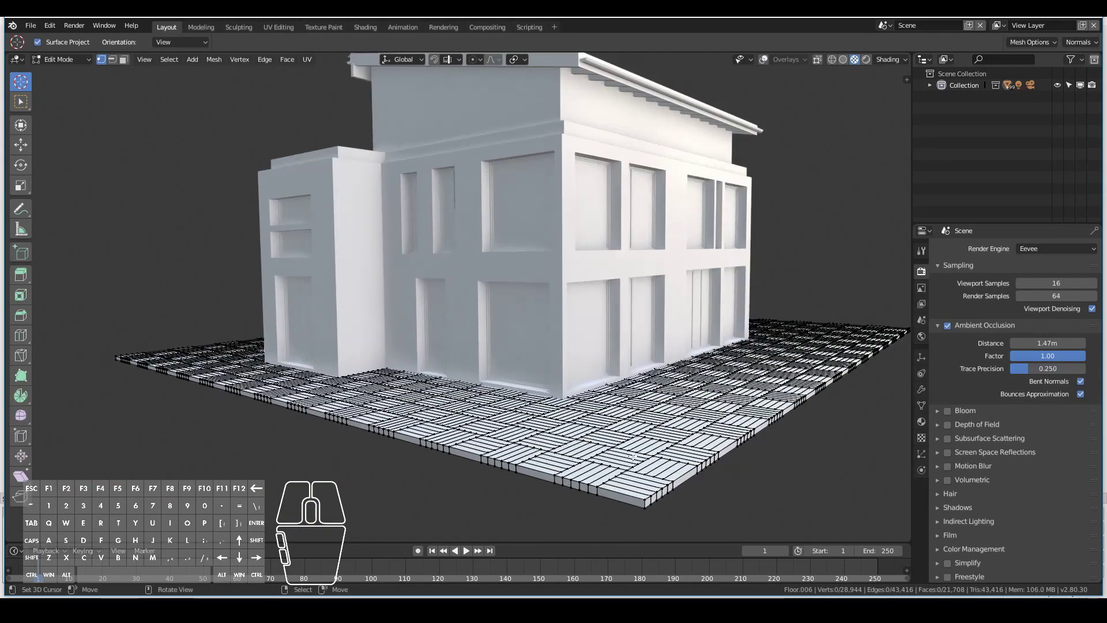
key(alt+s)
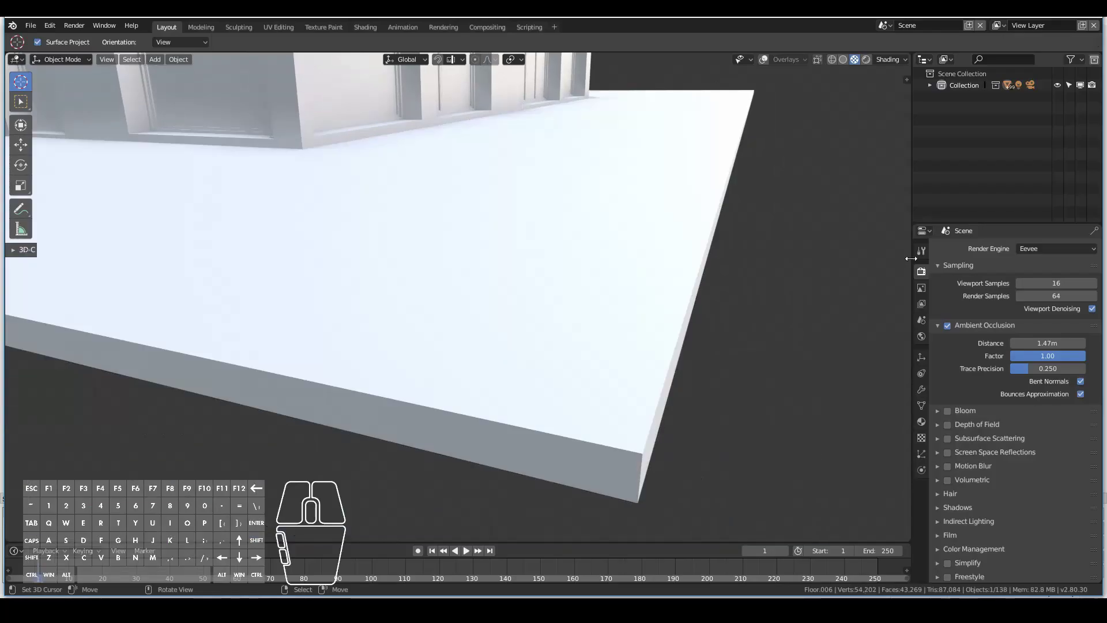
click(980, 248)
click(863, 287)
middle_drag(784, 293, 519, 346)
click(946, 299)
text(0.01)
key(Return)
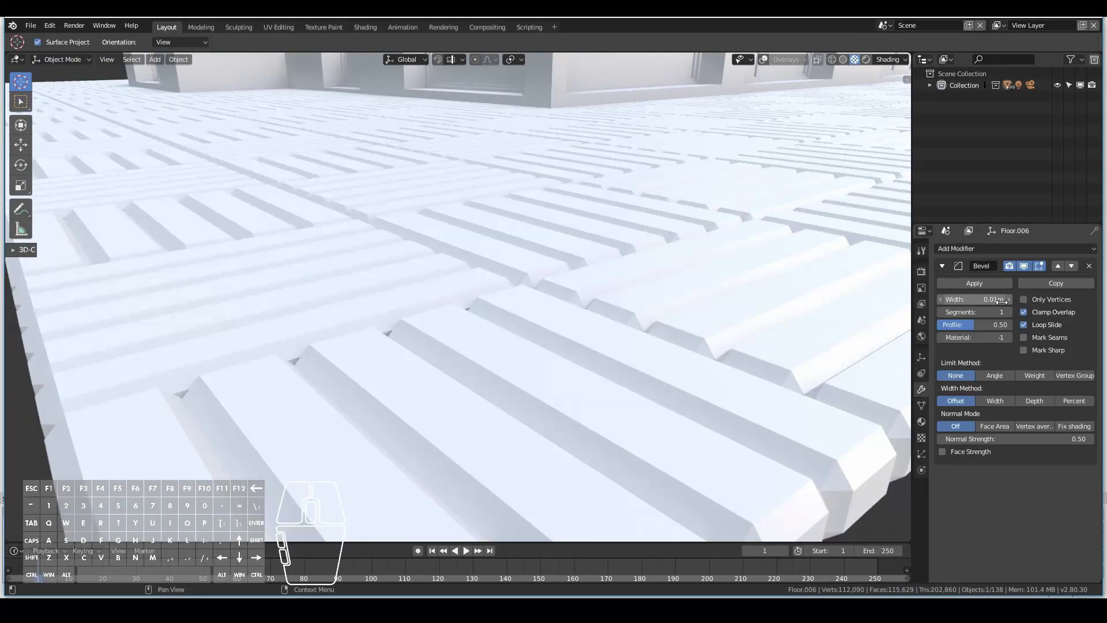
click(1009, 312)
scroll(581, 358, down, 5)
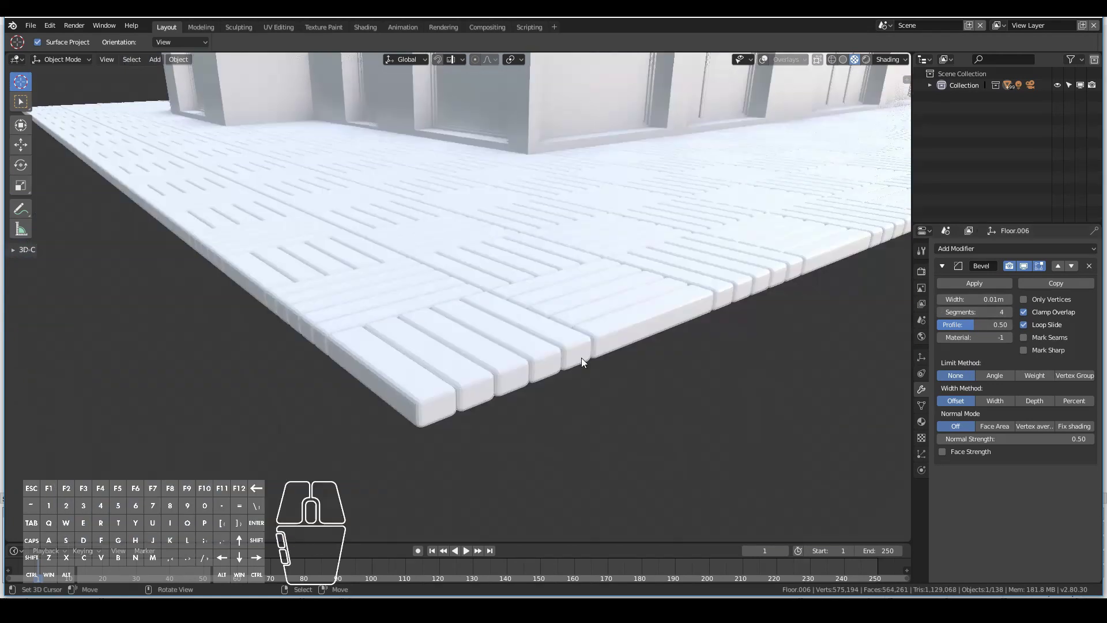
Step: Add a Bevel modifier to the roof
middle_drag(581, 357, 681, 468)
scroll(644, 110, up, 3)
click(644, 109)
scroll(490, 383, up, 3)
click(1015, 248)
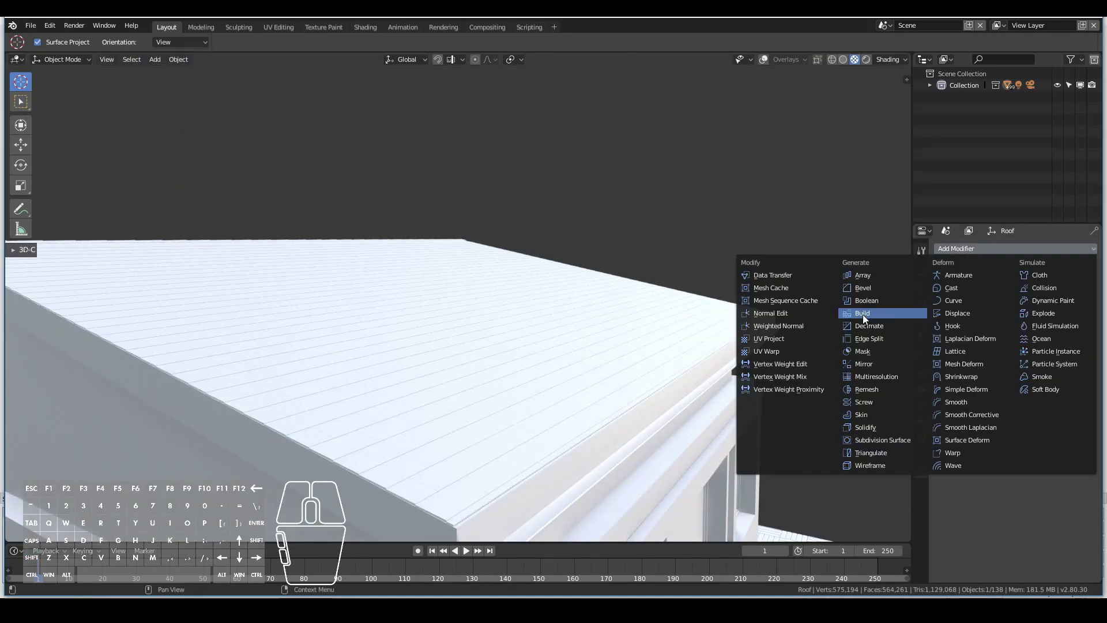
click(862, 314)
scroll(451, 441, down, 5)
middle_drag(451, 440, 478, 420)
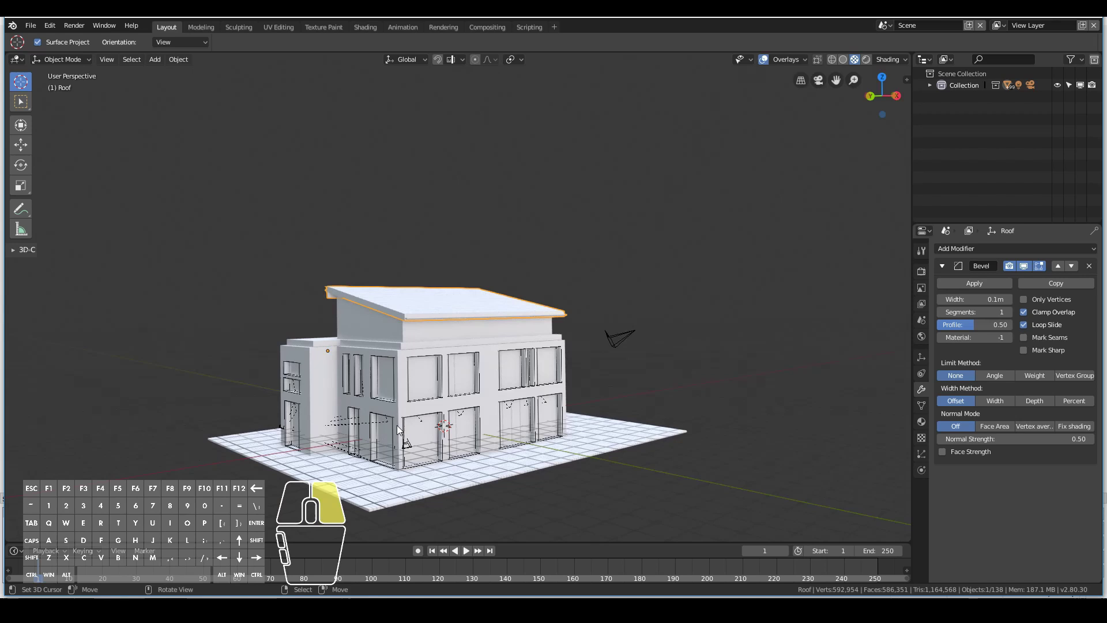
Step: Apply all the modifiers on the wall object
right_click(397, 425)
key(KP_Decimal)
click(975, 434)
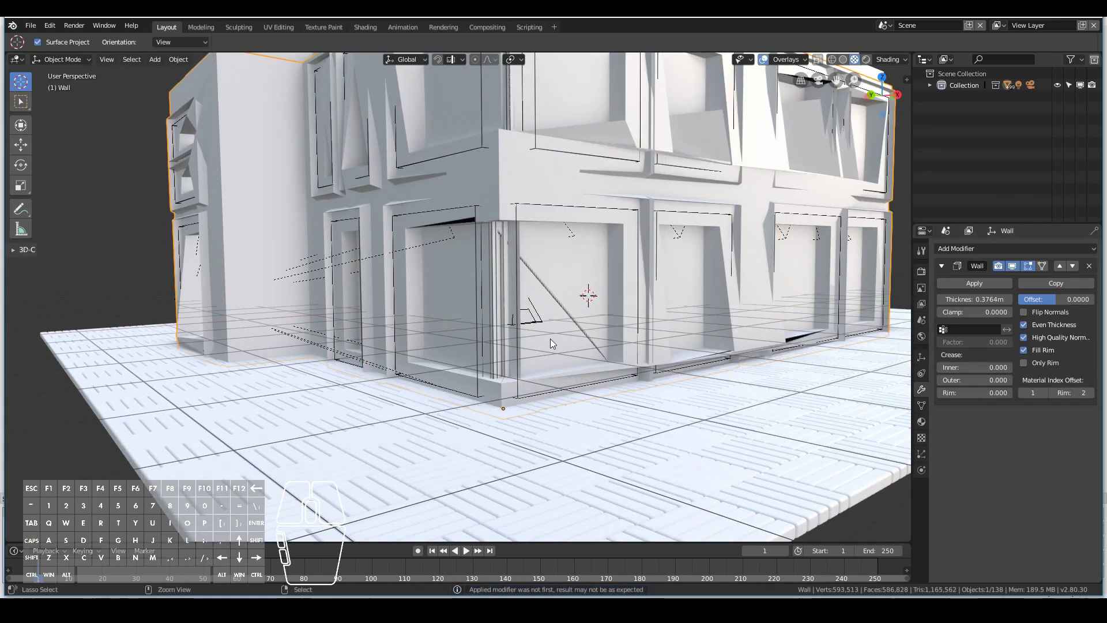
scroll(552, 344, down, 5)
click(974, 283)
Step: Knife-cut the wall mesh from the ground-floor corner window's upper corner to the building's corner edge
key(Tab)
scroll(529, 265, up, 4)
scroll(543, 152, up, 3)
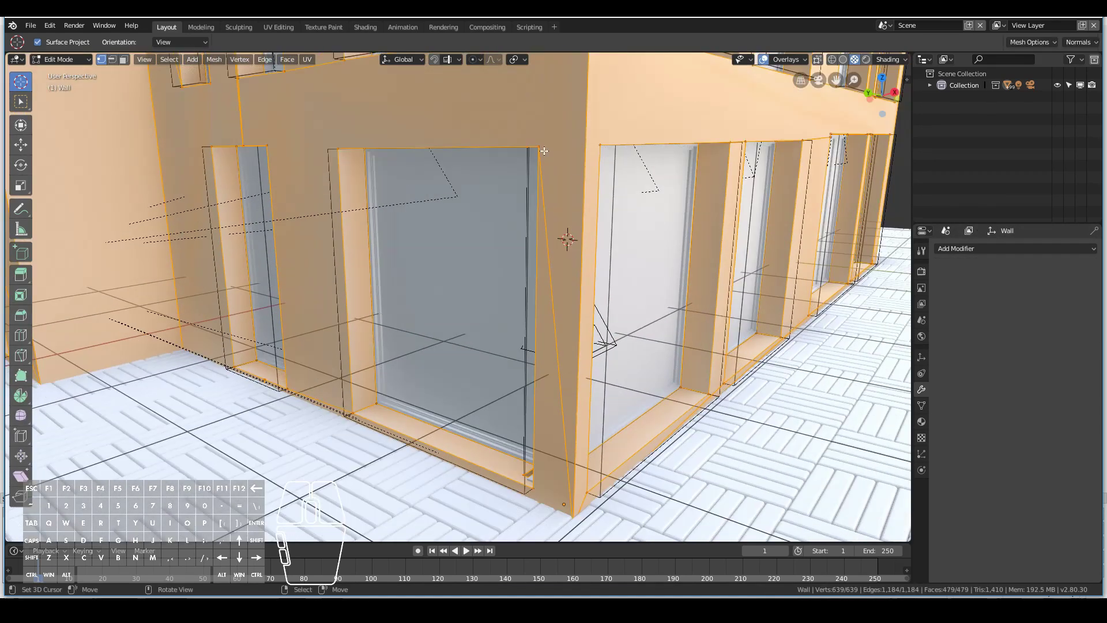
key(Return)
middle_drag(600, 139, 673, 288)
key(KP_1)
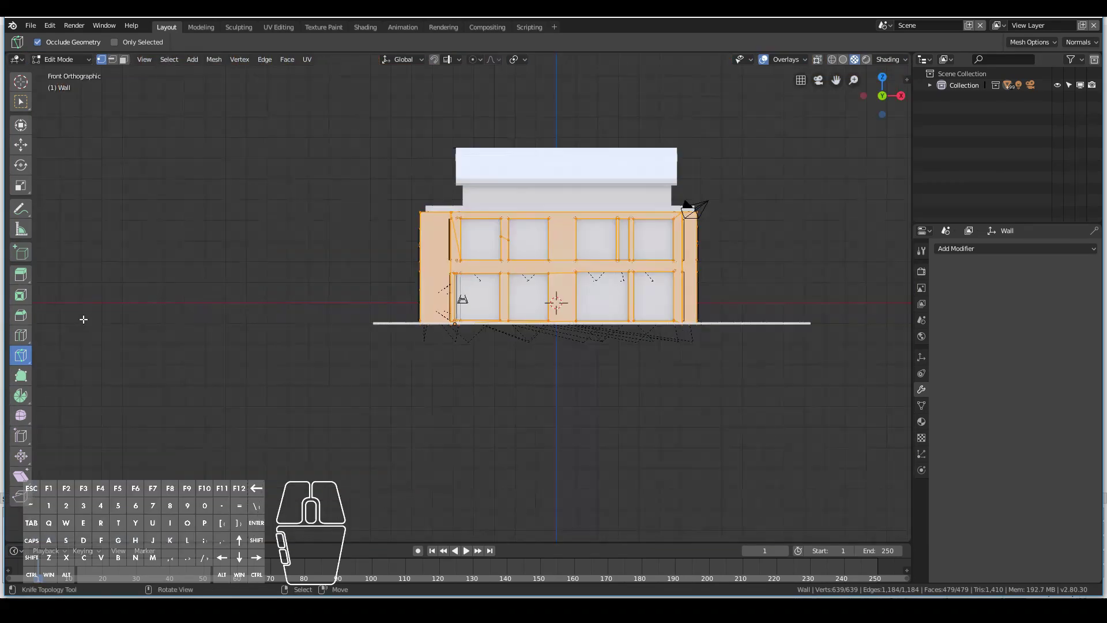
scroll(84, 319, up, 8)
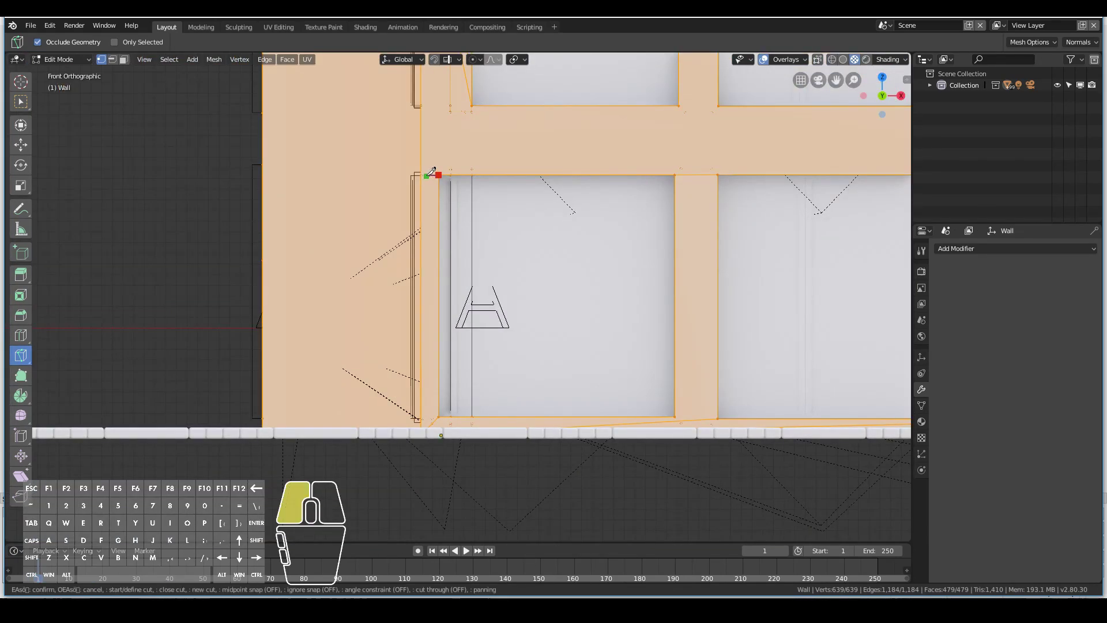
middle_drag(425, 171, 652, 284)
key(KP_1)
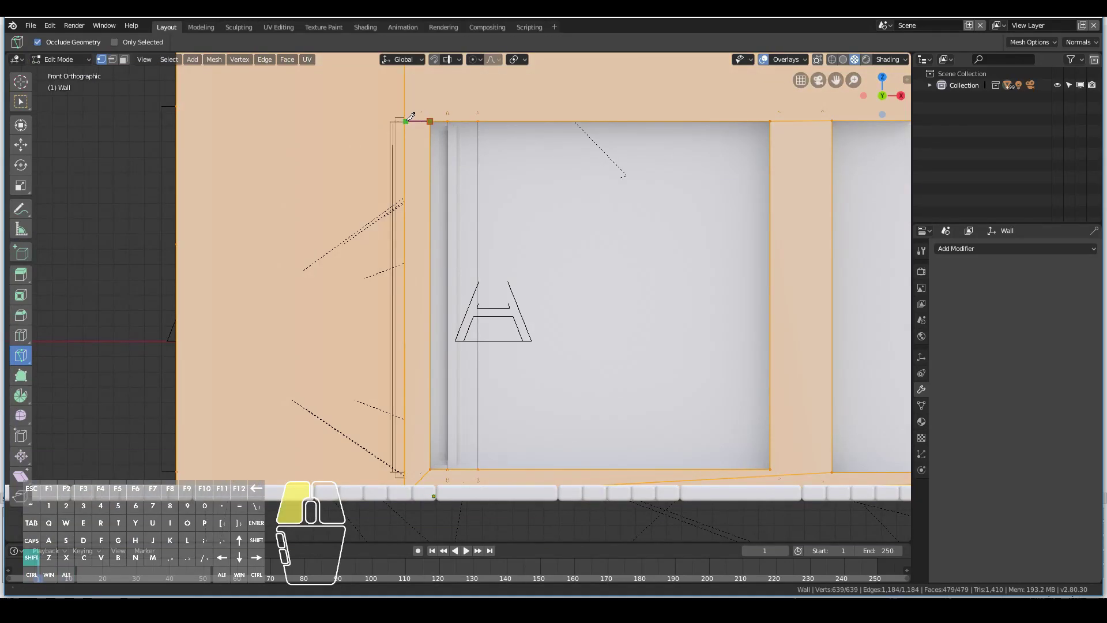
middle_drag(402, 118, 620, 173)
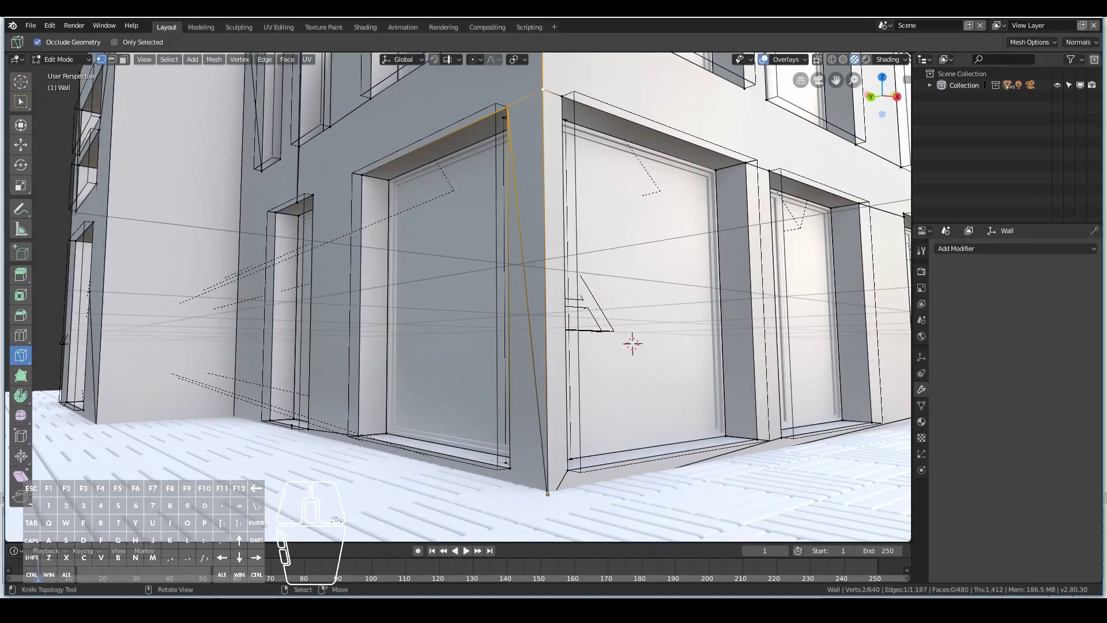
scroll(479, 355, down, 5)
Step: Check the reference photo and duplicate the wall's outline as an edge loop between the two storeys
middle_drag(462, 323, 479, 355)
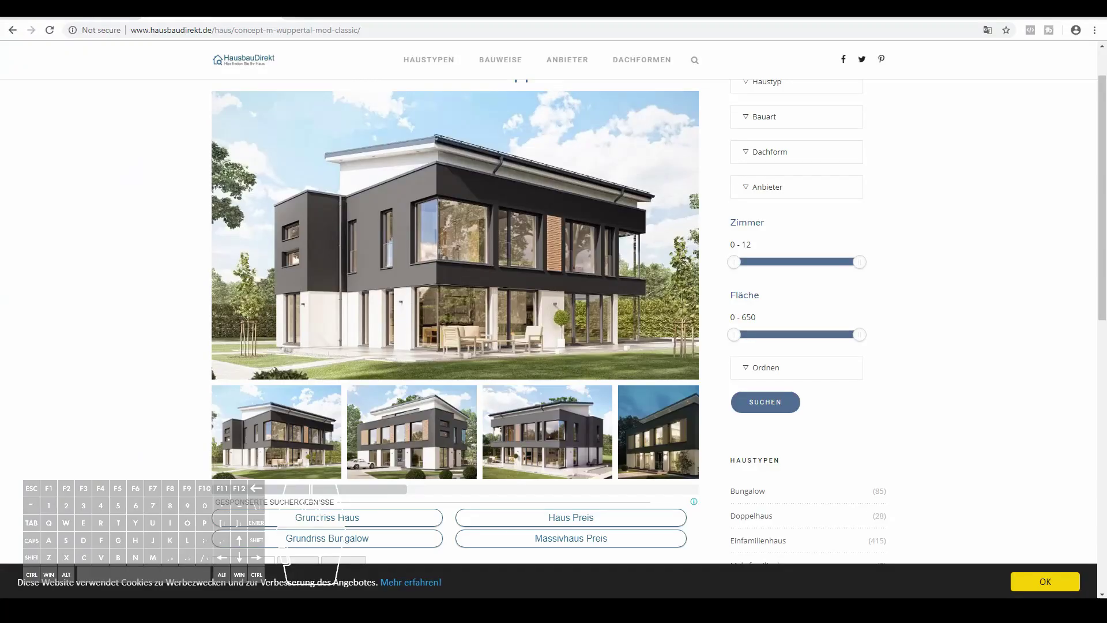
scroll(456, 260, up, 2)
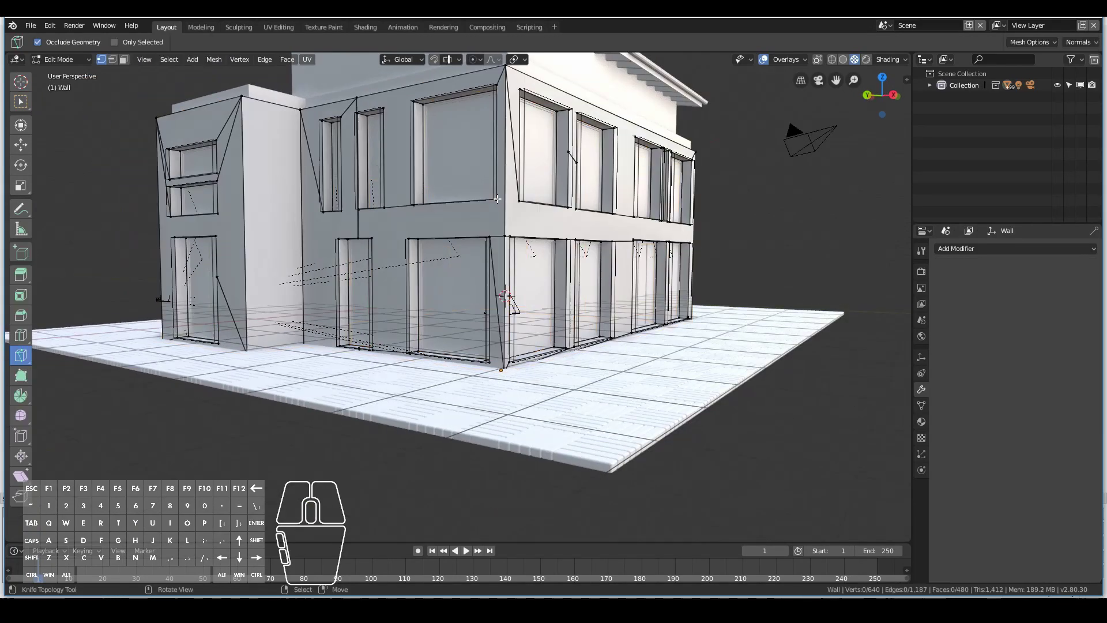
middle_drag(241, 218, 758, 280)
key(shift+d)
key(alt+s)
middle_drag(674, 305, 730, 412)
Step: Scale the outline loop between the storeys, adjusting it along Y to fit around the walls
key(s)
click(611, 369)
key(s)
key(y)
key(Escape)
key(ctrl+z)
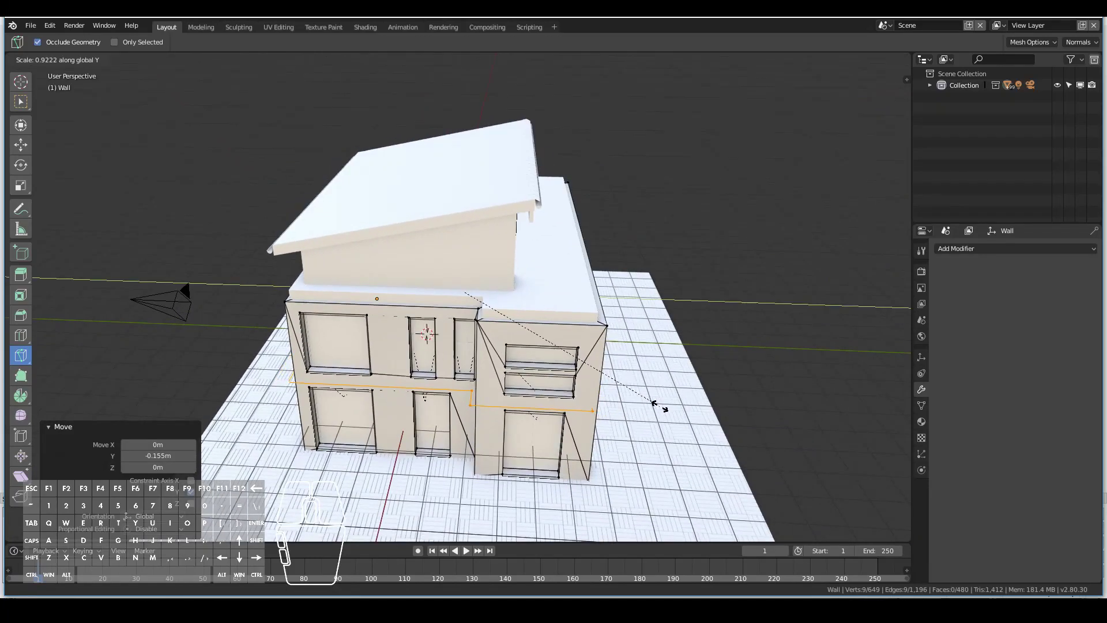
click(664, 403)
Step: Build the outline loop into a thin projecting ledge around the house and fill its open faces
middle_drag(664, 403, 464, 449)
click(546, 351)
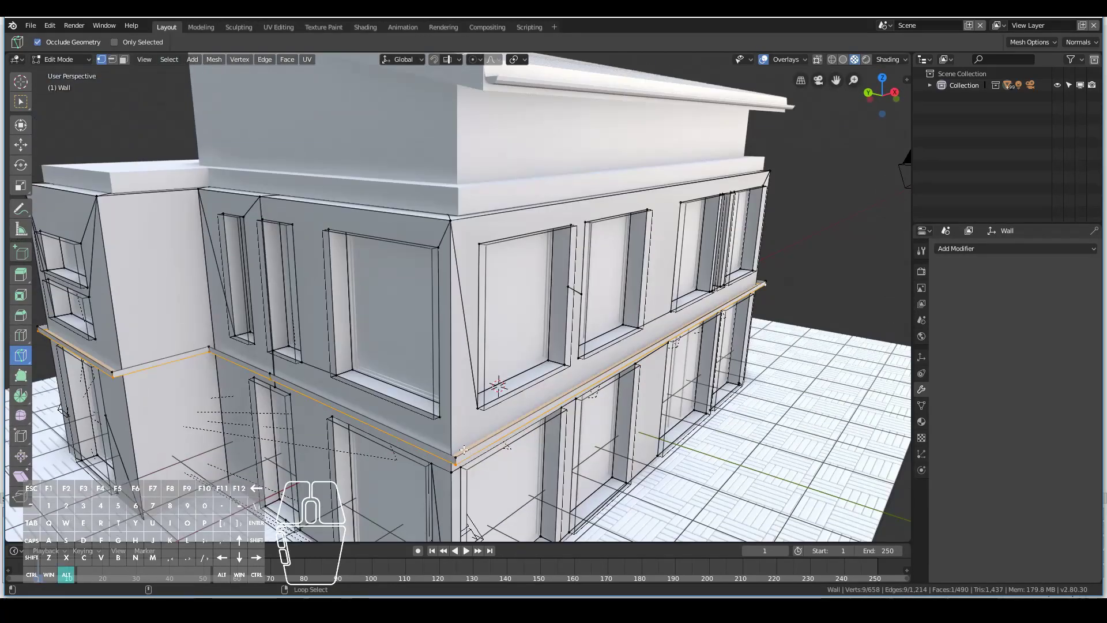
middle_drag(521, 418, 277, 441)
click(278, 442)
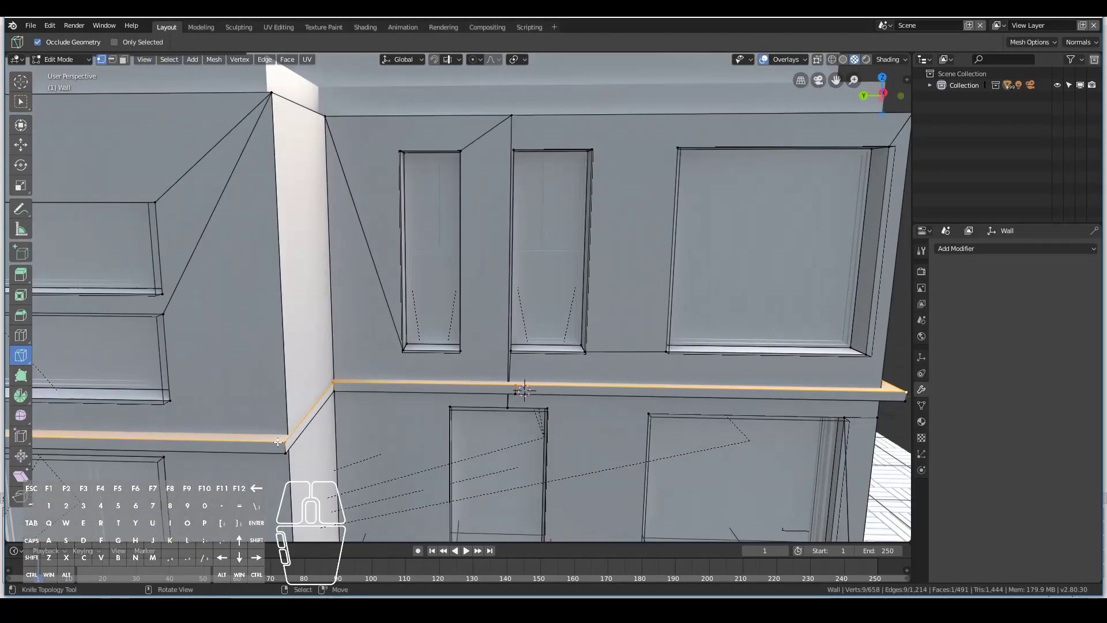
click(124, 60)
middle_drag(403, 289, 459, 350)
click(659, 389)
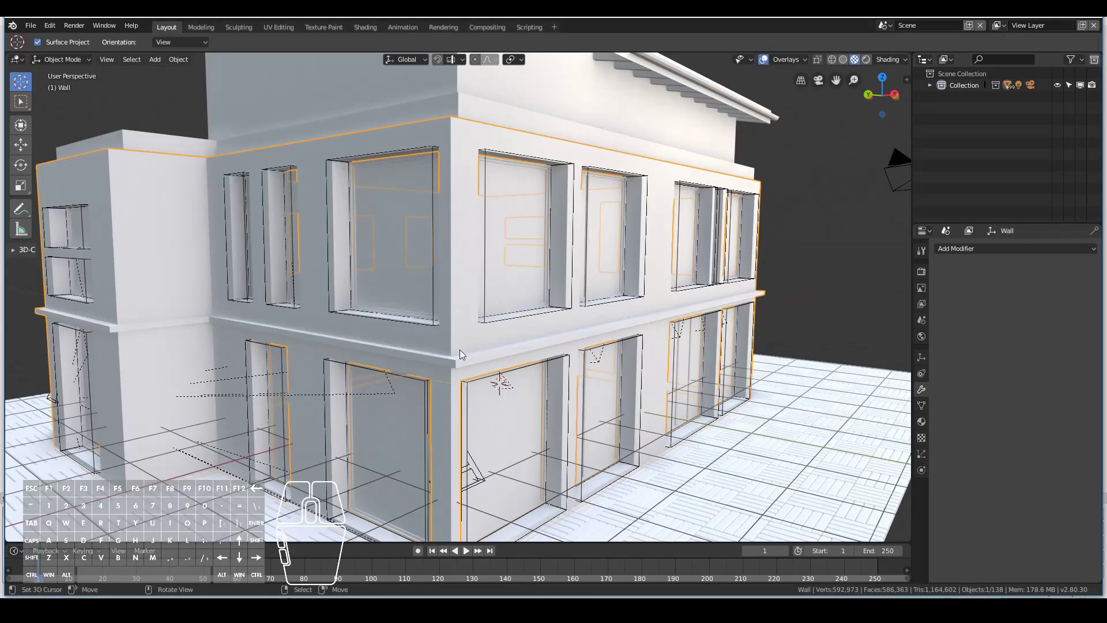
Step: Select the whole ledge in the front view and move it along Z between the two window rows
key(k)
middle_drag(417, 297, 35, 404)
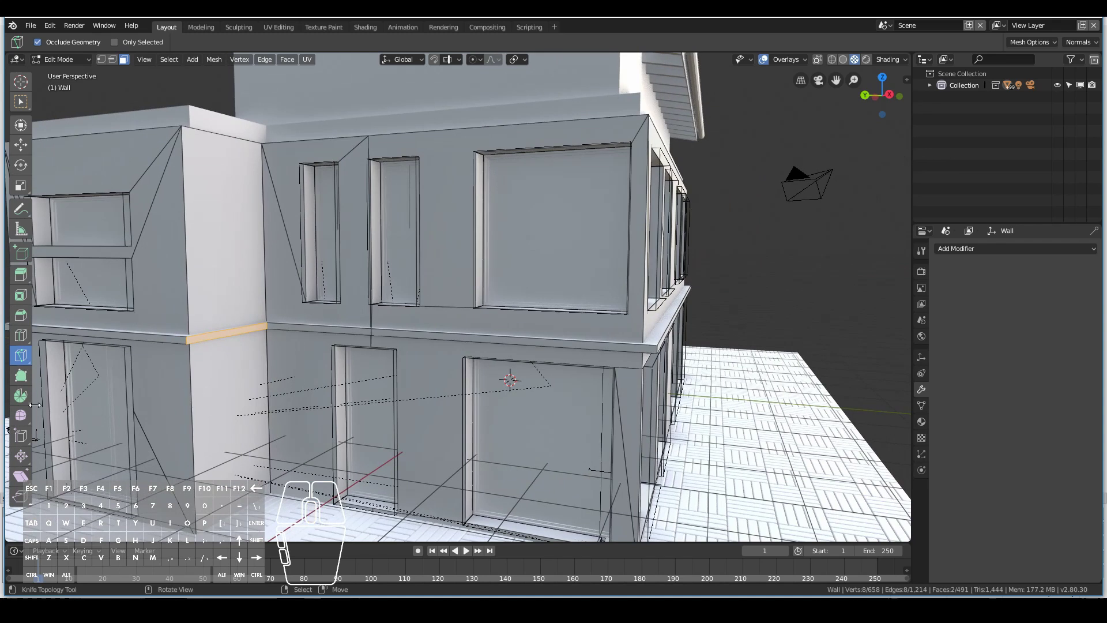
key(KP_1)
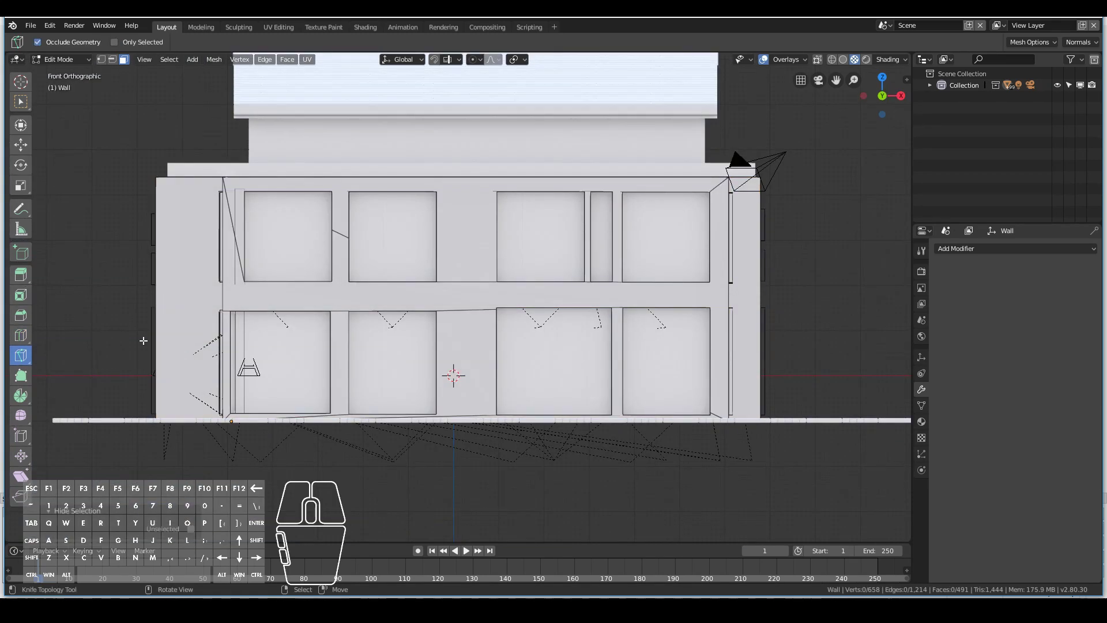
middle_drag(123, 285, 252, 384)
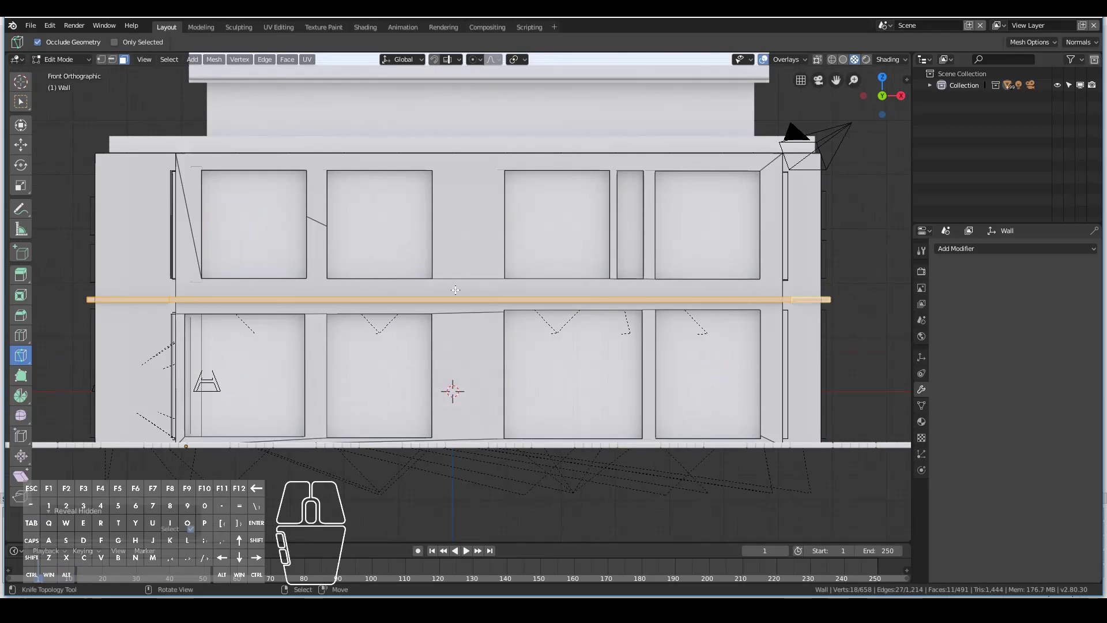
key(g)
key(z)
click(584, 334)
Step: Leave mesh editing, hide the viewport overlays, and start a test render of the house
middle_drag(585, 334, 392, 296)
key(alt+a)
key(shift+alt+z)
key(Tab)
scroll(593, 295, down, 3)
scroll(535, 276, down, 2)
scroll(510, 270, up, 2)
scroll(525, 274, up, 2)
key(F12)
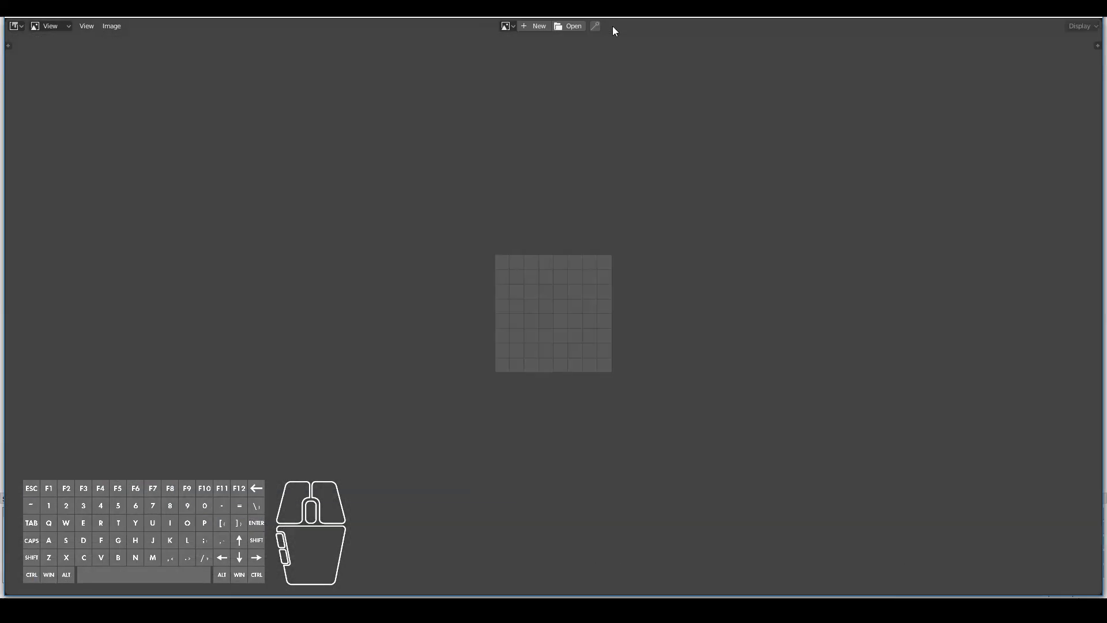
key(Escape)
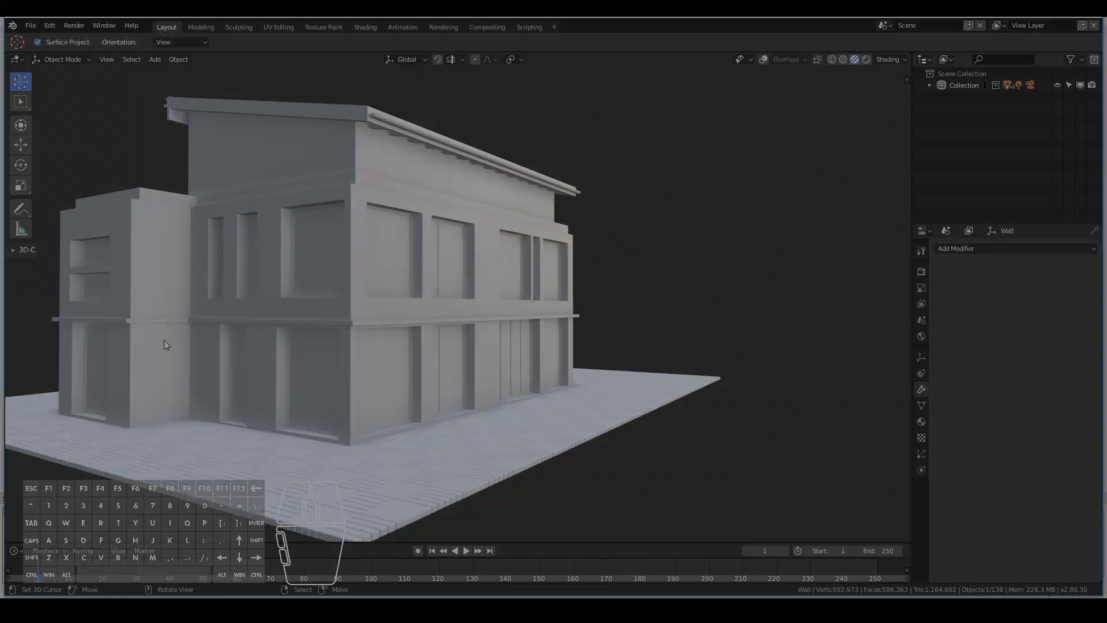